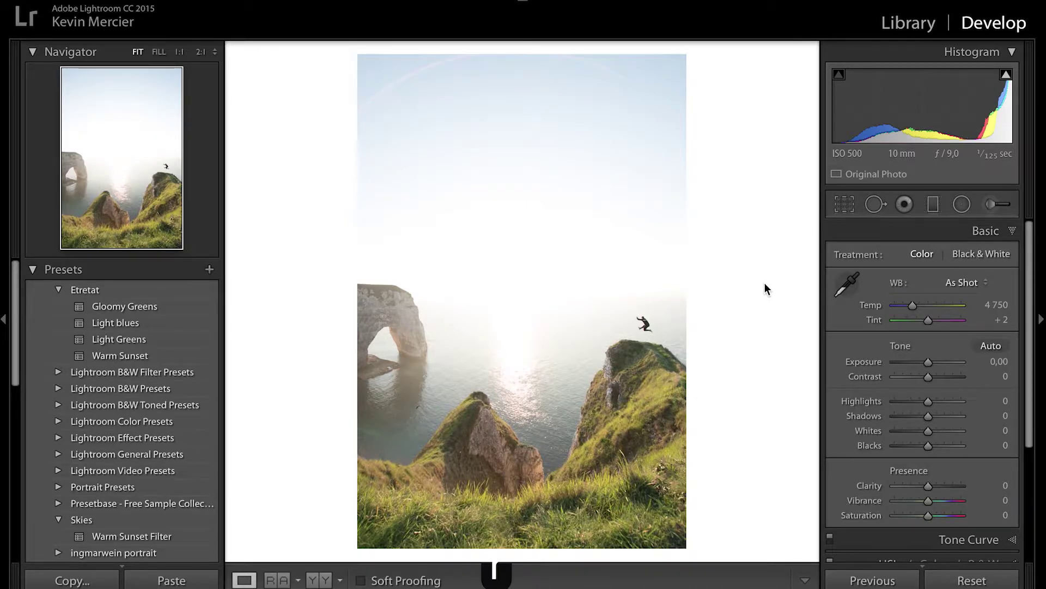
Crop to 4 x 5 / 8 x 10 with a thirds overlay, shifting the image upward.
{"action": "key", "text": "r"}
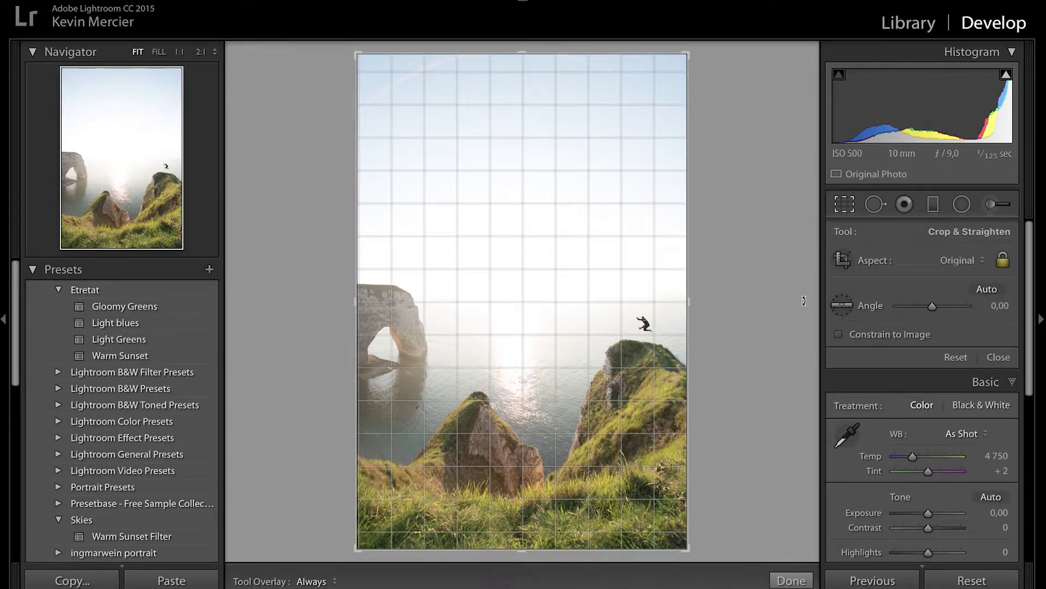
{"action": "left_click", "coordinate": [952, 261]}
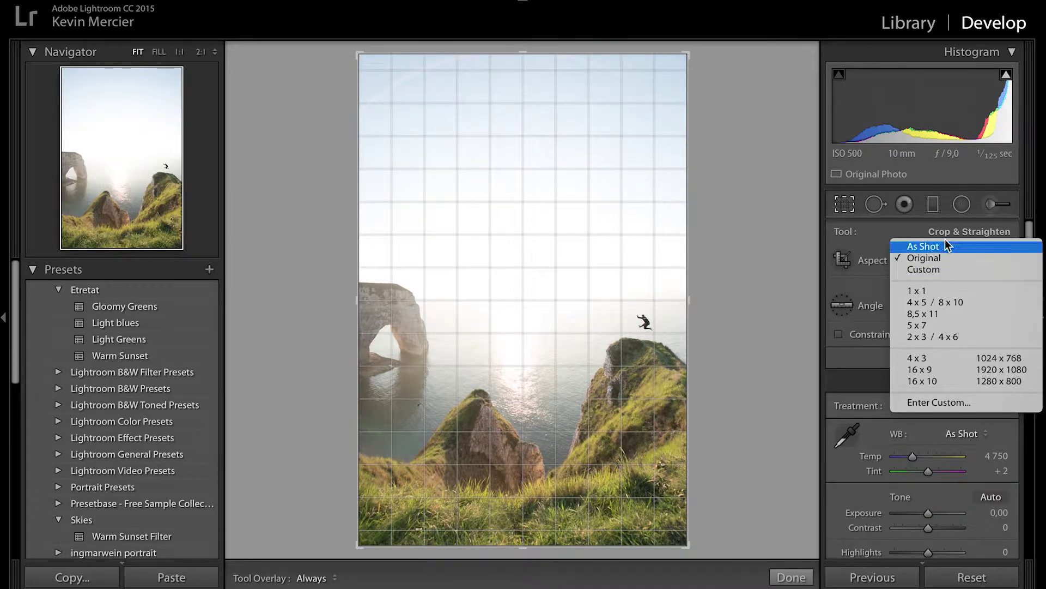
{"action": "left_click", "coordinate": [924, 302]}
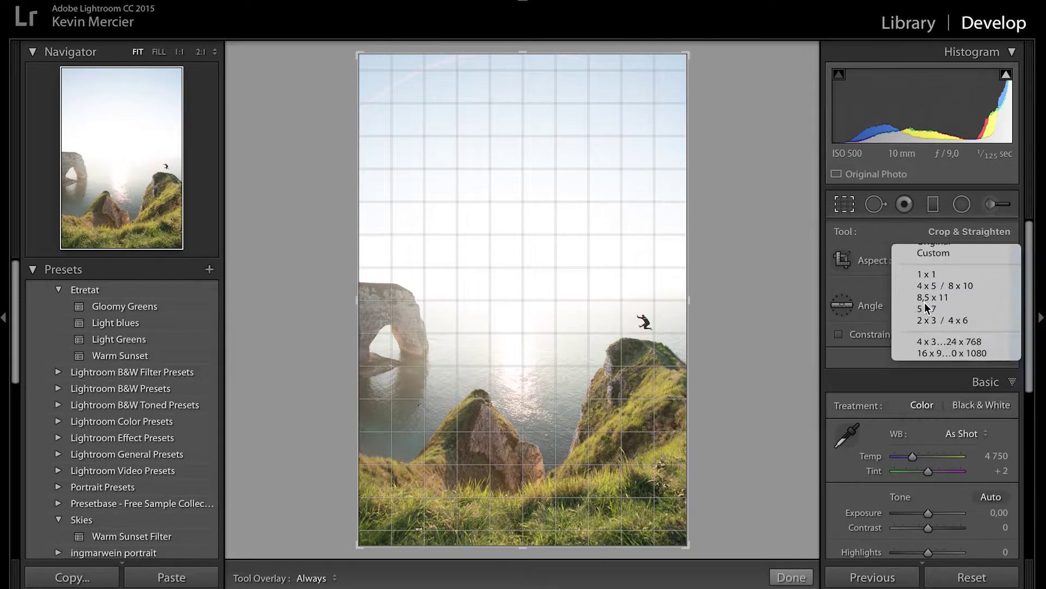
{"action": "key", "text": "o"}
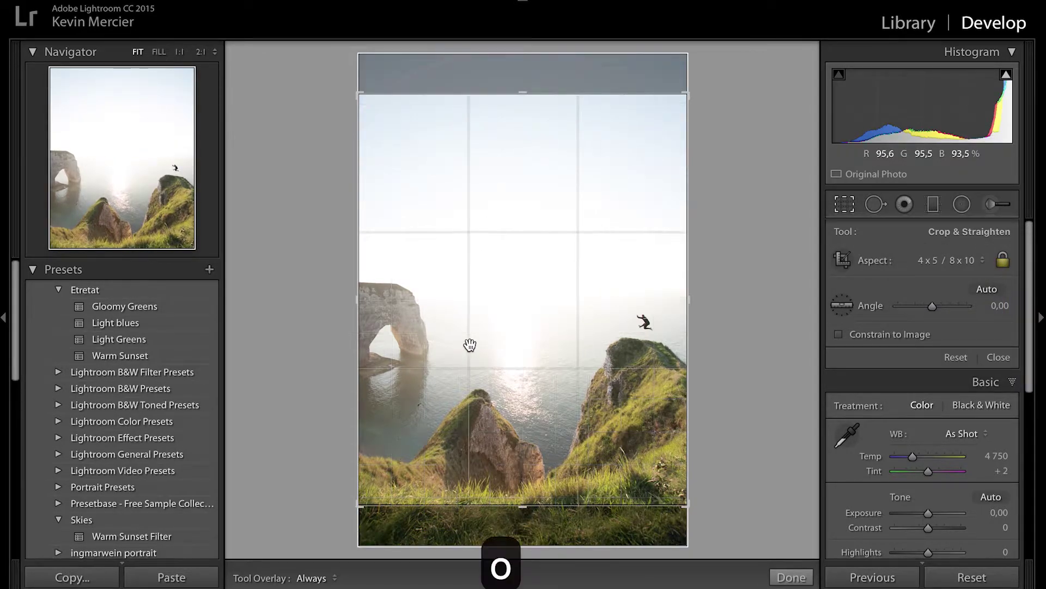
{"action": "left_click_drag", "start_coordinate": [470, 345], "coordinate": [516, 227]}
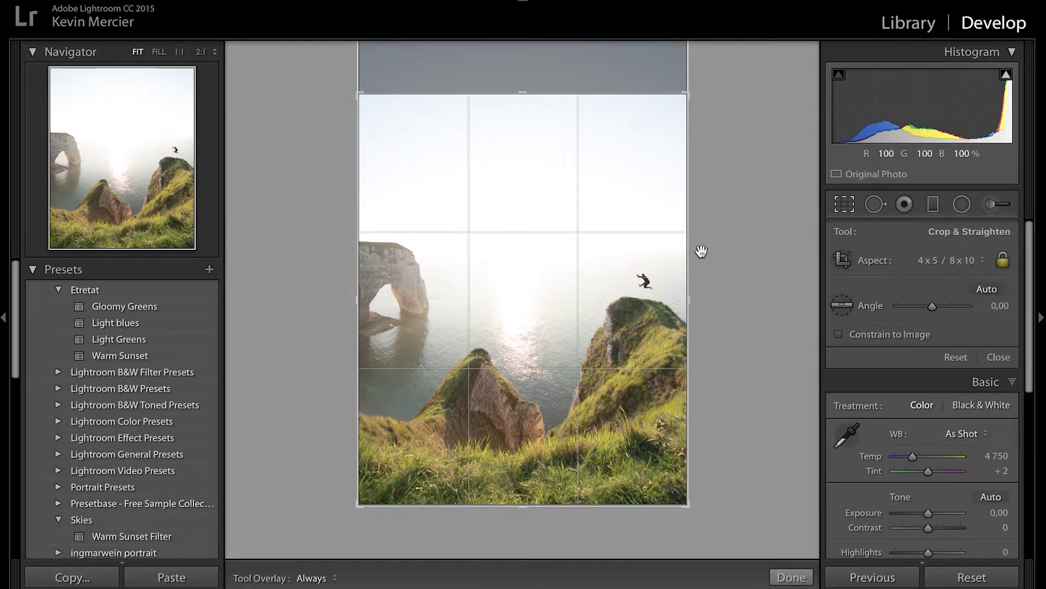
{"action": "mouse_move", "coordinate": [541, 253]}
{"action": "left_mouse_down"}
{"action": "mouse_move", "coordinate": [542, 303]}
{"action": "mouse_move", "coordinate": [546, 234]}
{"action": "left_mouse_up"}
Apply the crop and inspect the sky at 1:1 zoom.
{"action": "key", "text": "Return"}
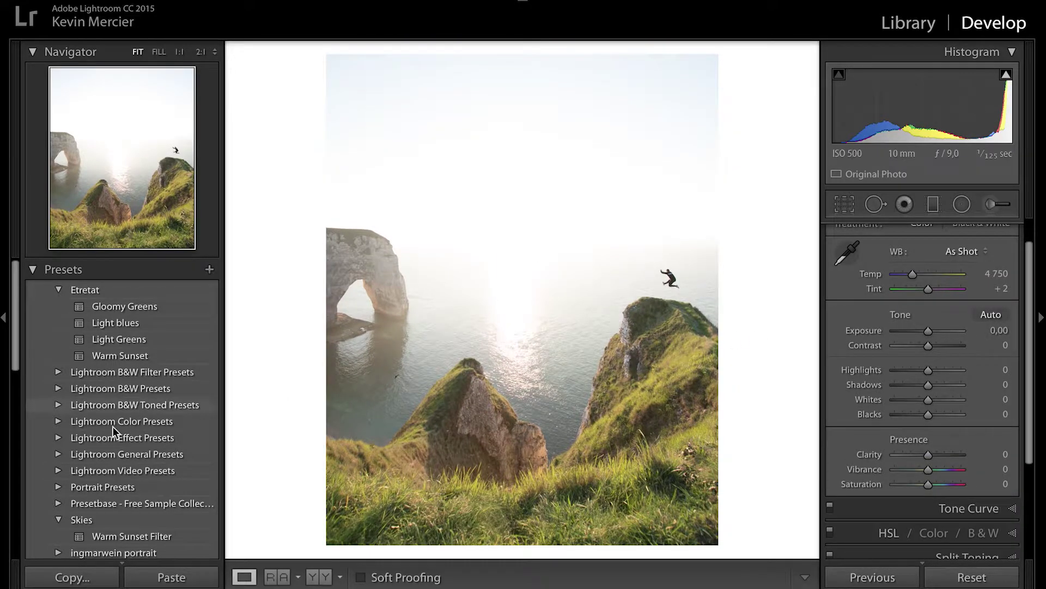
{"action": "scroll", "coordinate": [913, 421], "scroll_direction": "up", "scroll_amount": 2}
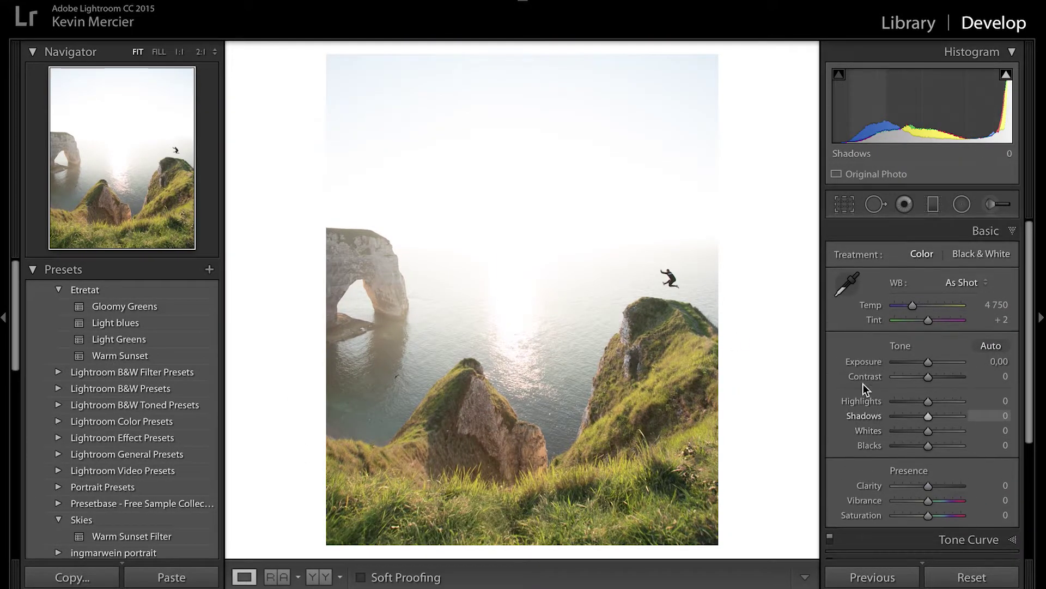
{"action": "left_click", "coordinate": [609, 154]}
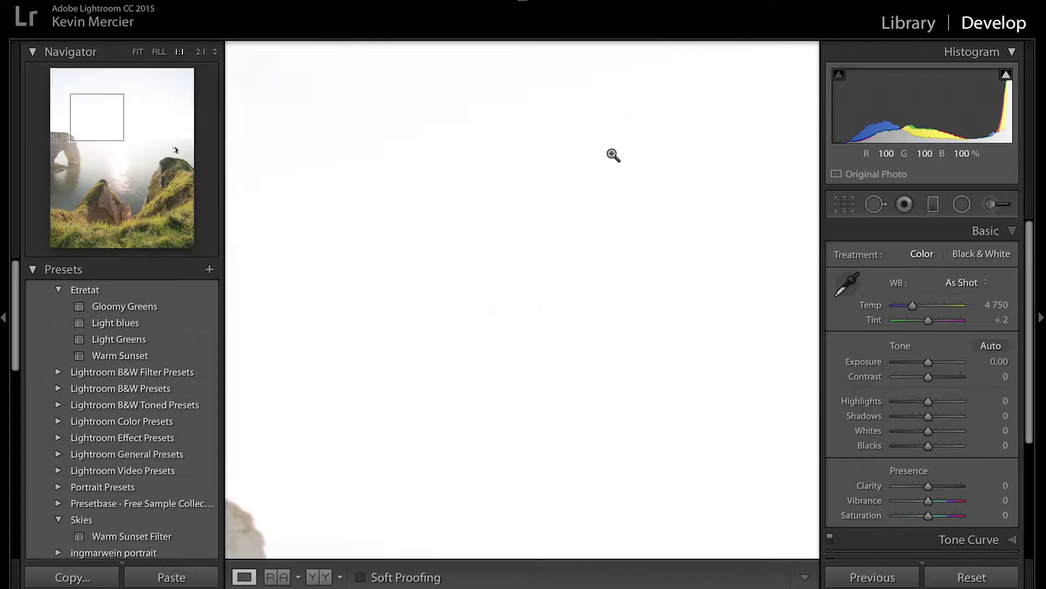
{"action": "left_click", "coordinate": [612, 155]}
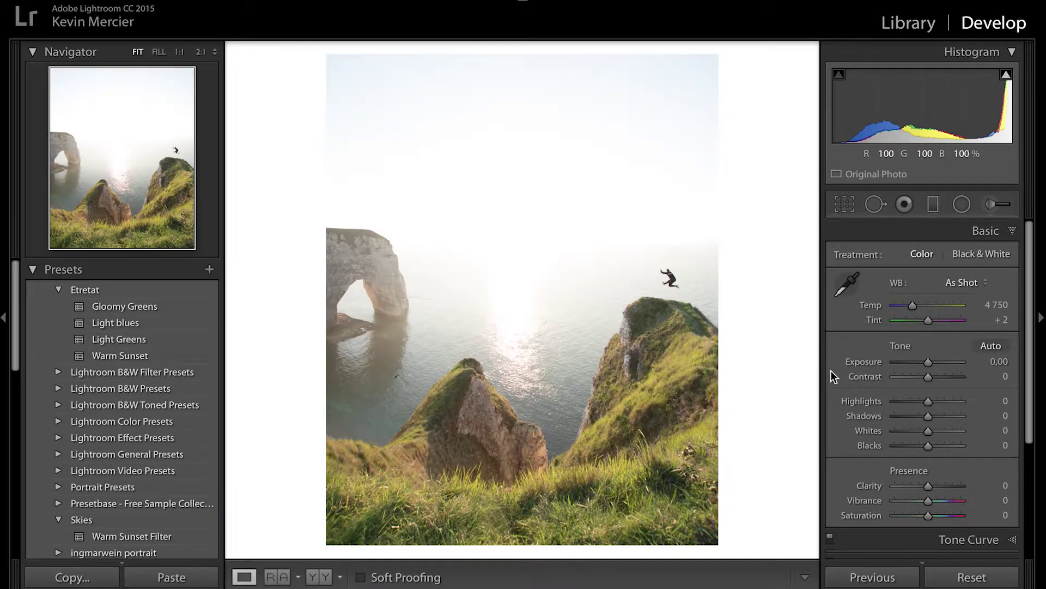
Set Highlights to -100 and Blacks to -34 in the Basic panel.
{"action": "left_click_drag", "start_coordinate": [927, 401], "coordinate": [858, 409]}
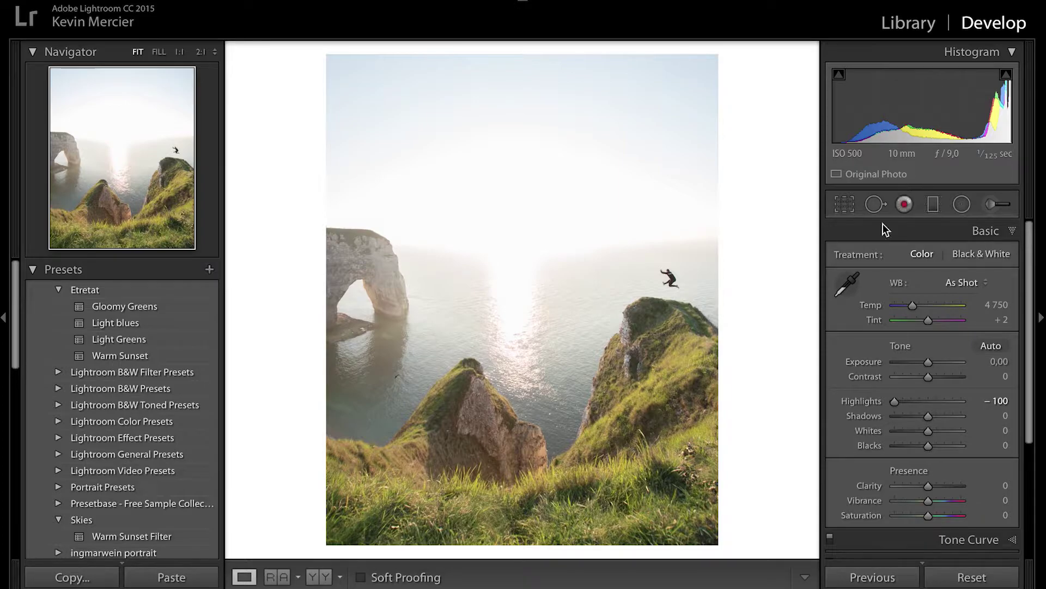
{"action": "left_click", "coordinate": [930, 450]}
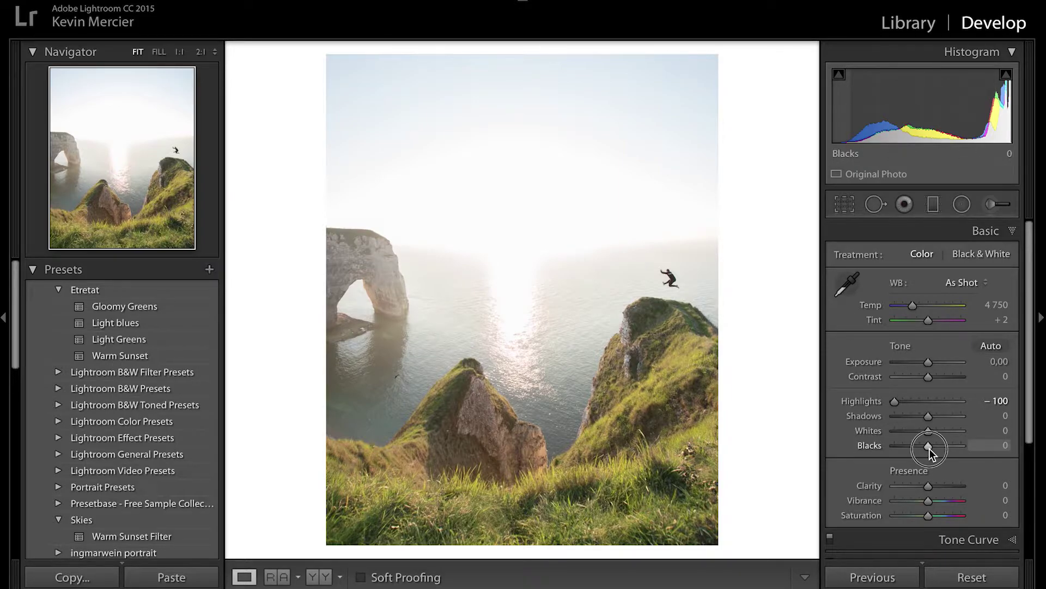
{"action": "left_click_drag", "start_coordinate": [930, 450], "coordinate": [917, 448]}
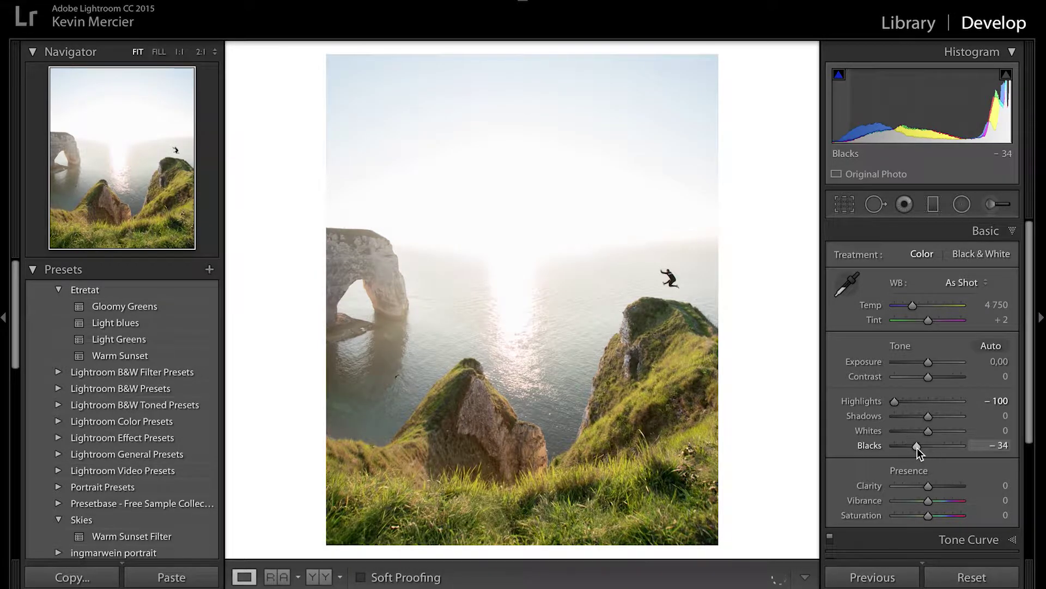
Add shadow, midtone and highlight points to the RGB tone curve.
{"action": "key", "text": "ctrl+1"}
{"action": "left_click", "coordinate": [953, 255]}
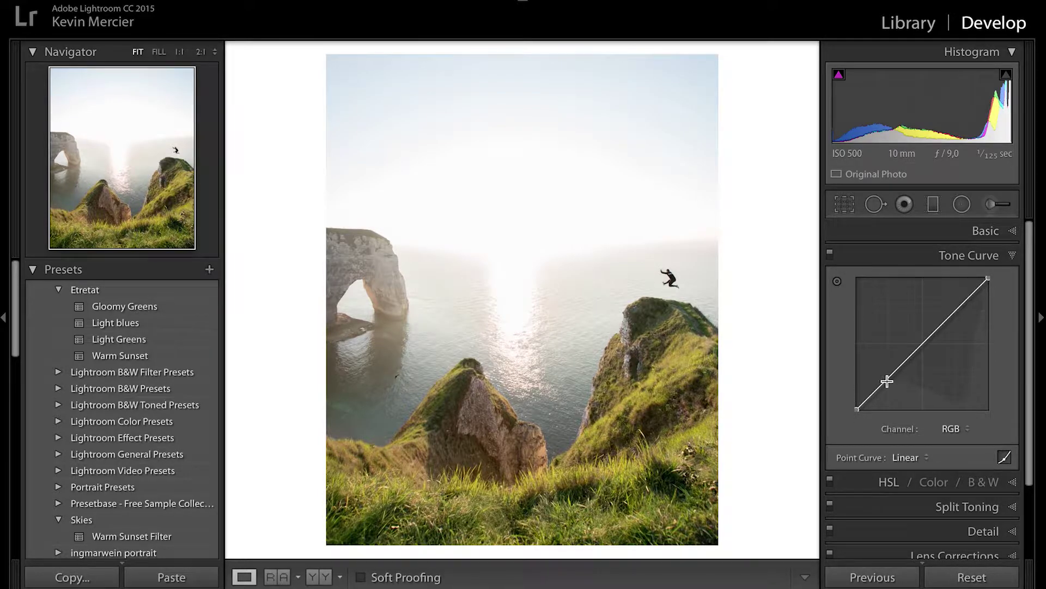
{"action": "left_click", "coordinate": [888, 380]}
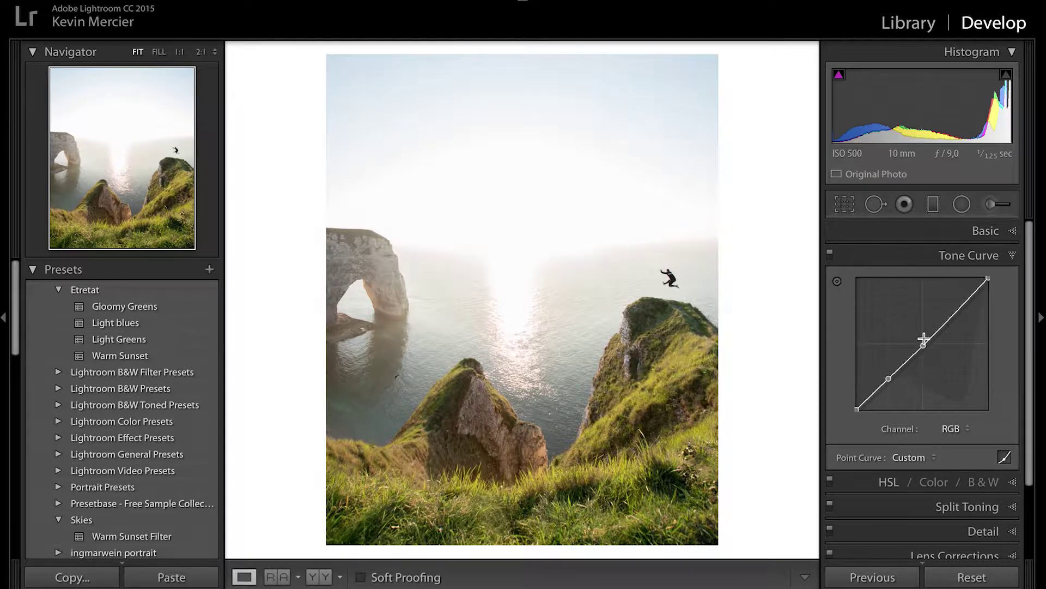
{"action": "left_click", "coordinate": [923, 345]}
{"action": "left_click", "coordinate": [957, 307]}
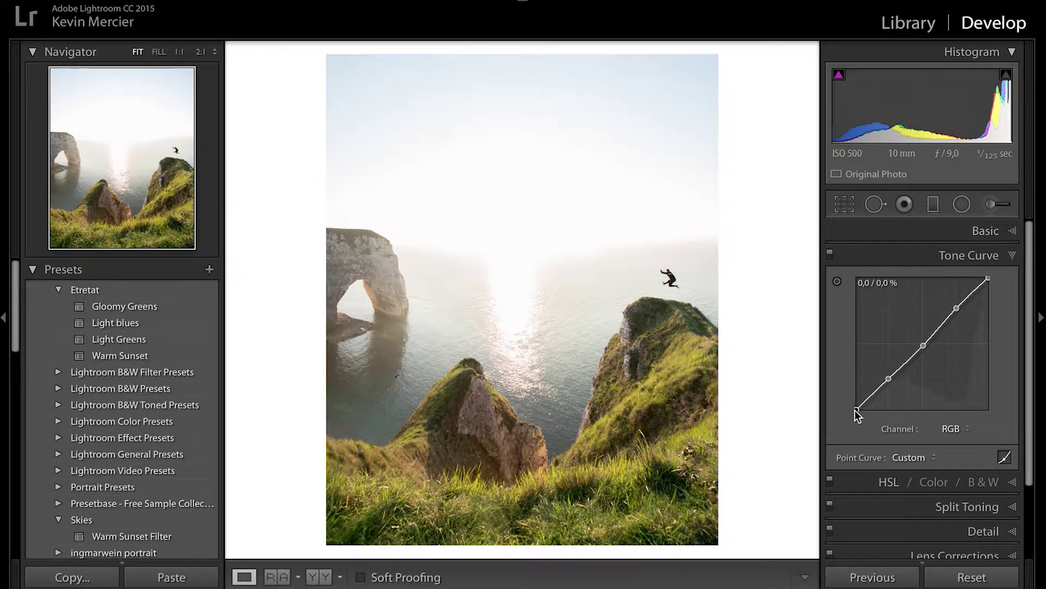
Lift the curve's black point for faded shadows, comparing with the curve off.
{"action": "mouse_move", "coordinate": [857, 407]}
{"action": "left_mouse_down"}
{"action": "mouse_move", "coordinate": [867, 388]}
{"action": "mouse_move", "coordinate": [857, 416]}
{"action": "left_mouse_up"}
{"action": "mouse_move", "coordinate": [857, 409]}
{"action": "left_mouse_down"}
{"action": "mouse_move", "coordinate": [864, 393]}
{"action": "mouse_move", "coordinate": [848, 383]}
{"action": "mouse_move", "coordinate": [856, 393]}
{"action": "left_mouse_up"}
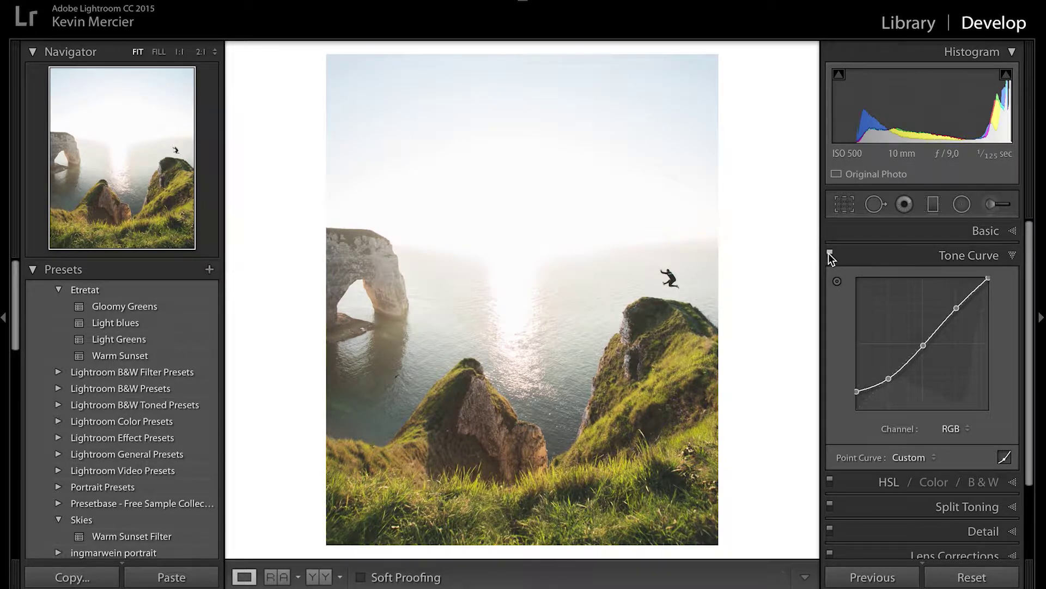
{"action": "left_click", "coordinate": [830, 254]}
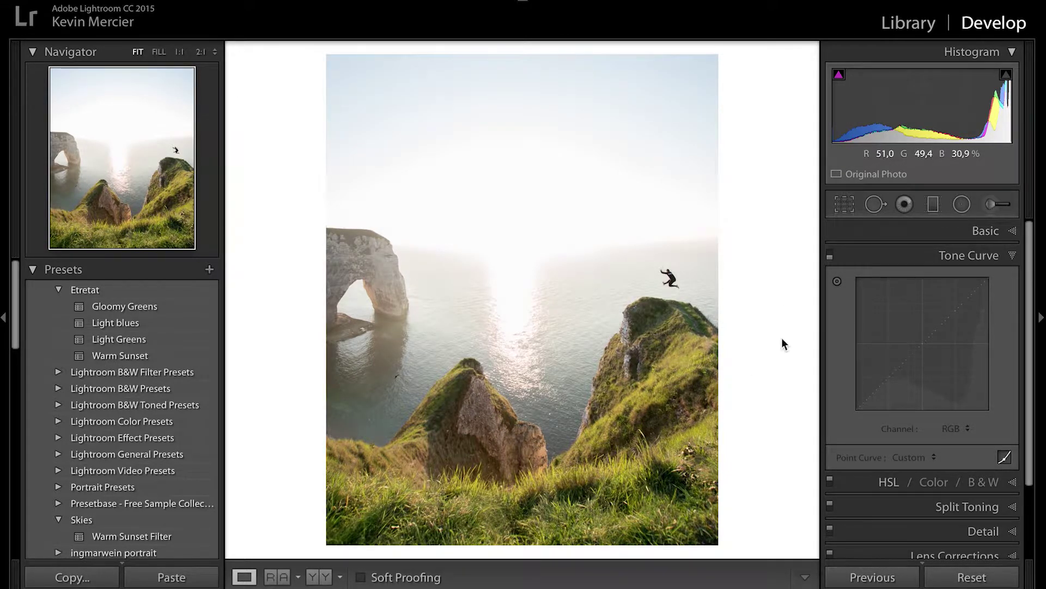
{"action": "left_click", "coordinate": [829, 254]}
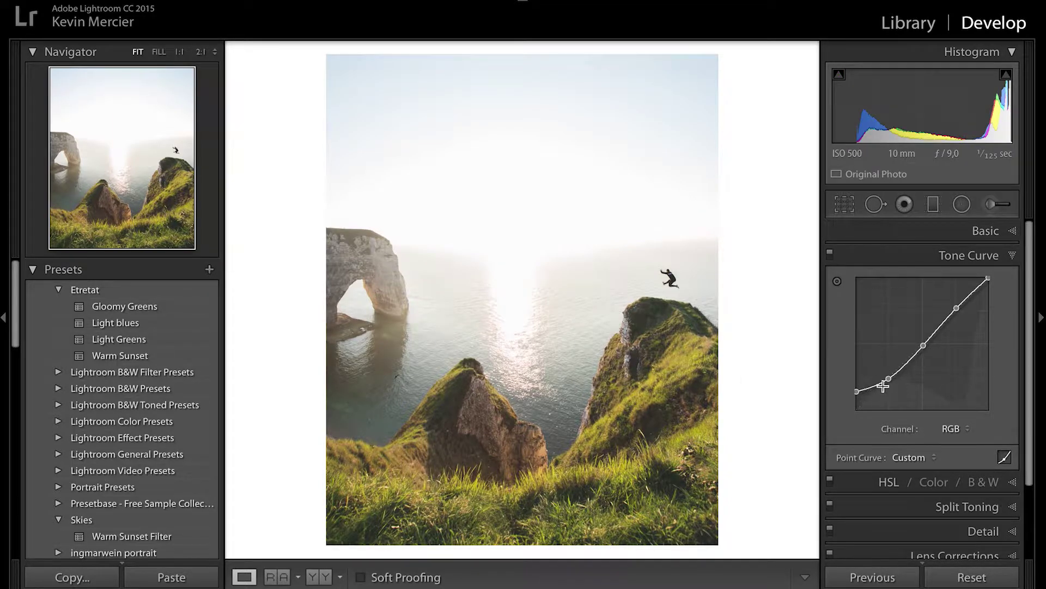
{"action": "left_click_drag", "start_coordinate": [890, 383], "coordinate": [891, 380]}
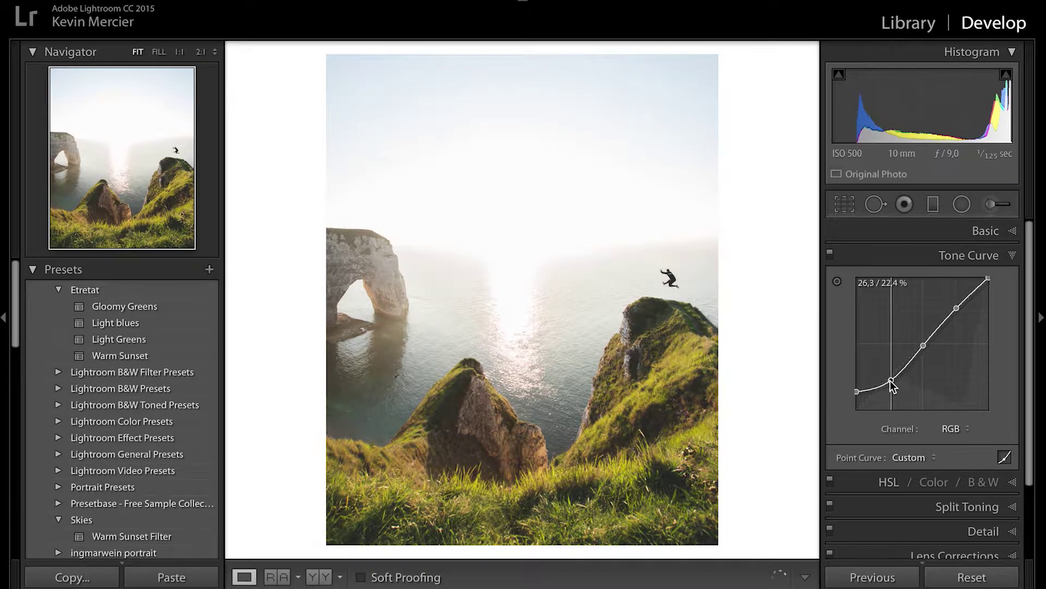
{"action": "left_click", "coordinate": [829, 253]}
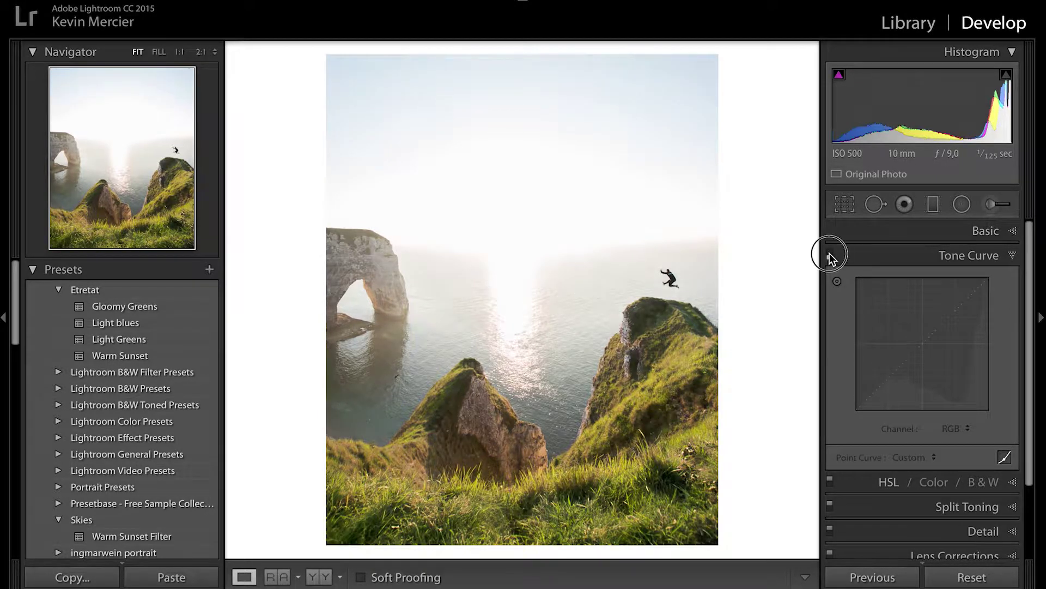
{"action": "left_click", "coordinate": [830, 253]}
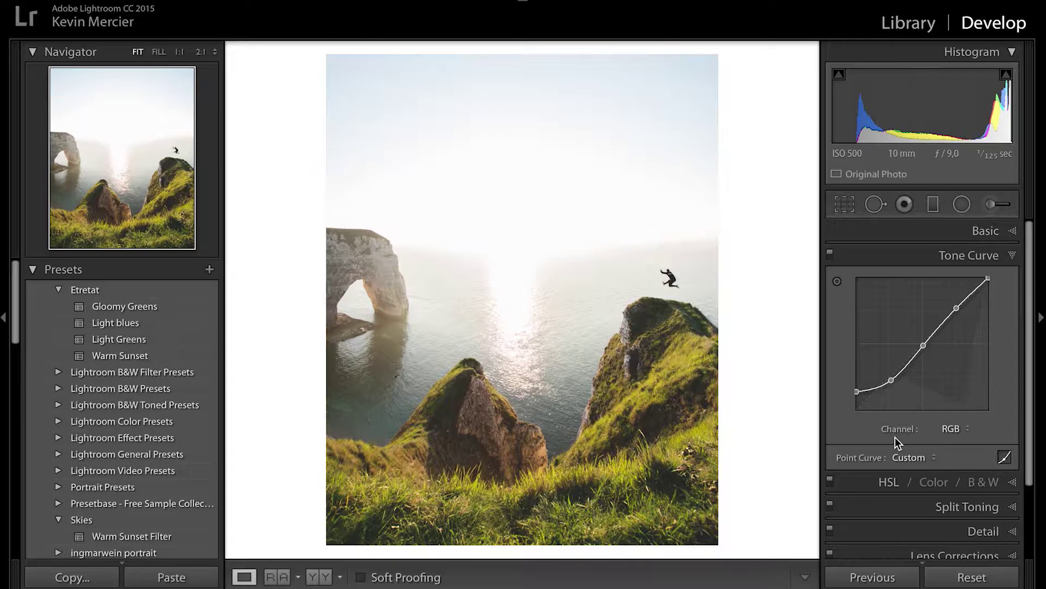
Nudge the middle and upper curve points and set Clarity to +5.
{"action": "left_click_drag", "start_coordinate": [924, 345], "coordinate": [924, 345]}
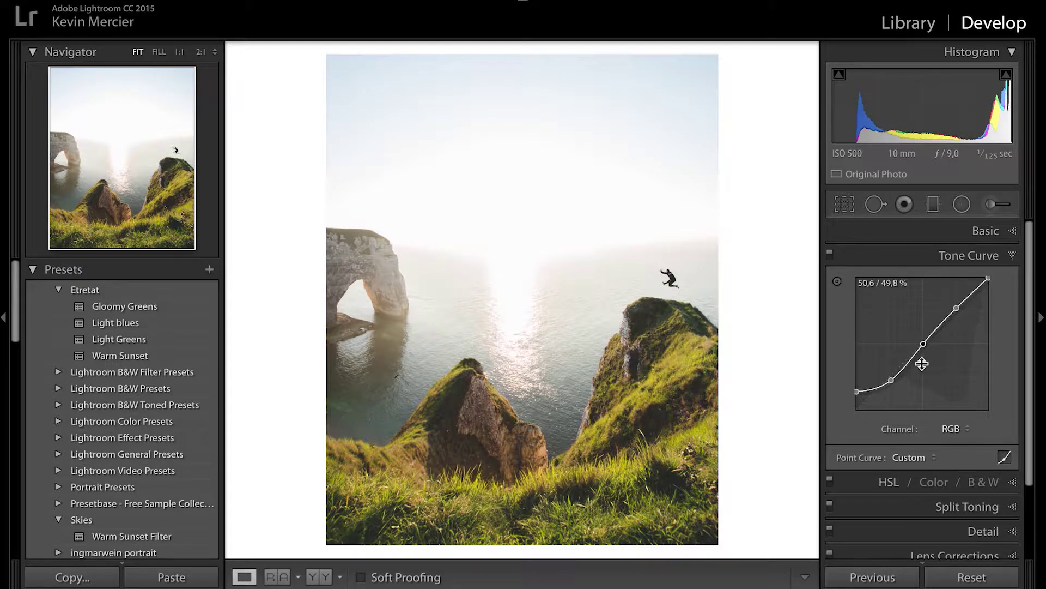
{"action": "left_click_drag", "start_coordinate": [957, 308], "coordinate": [953, 308]}
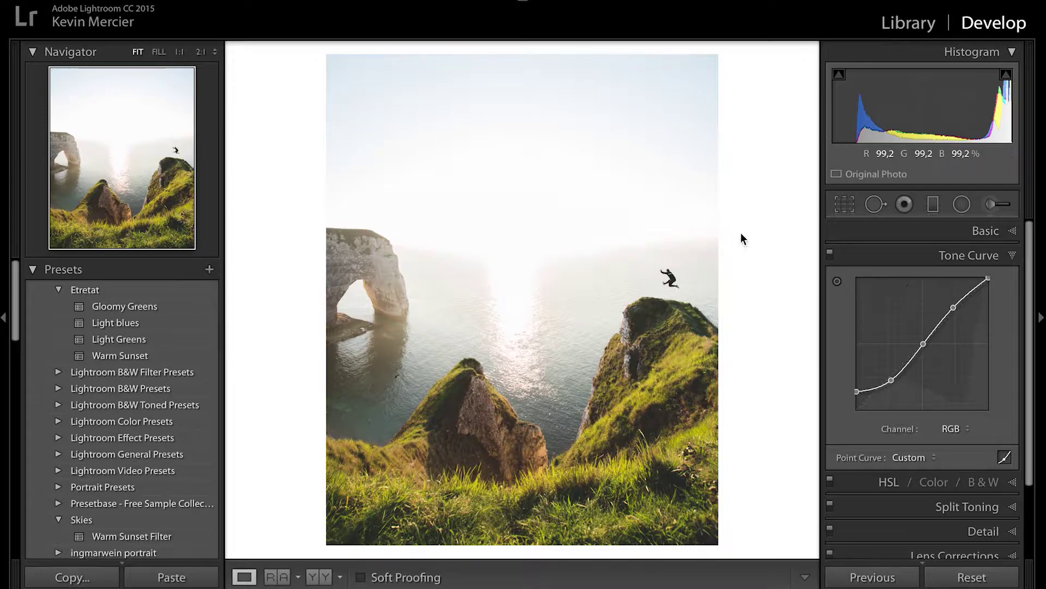
{"action": "left_click", "coordinate": [951, 236]}
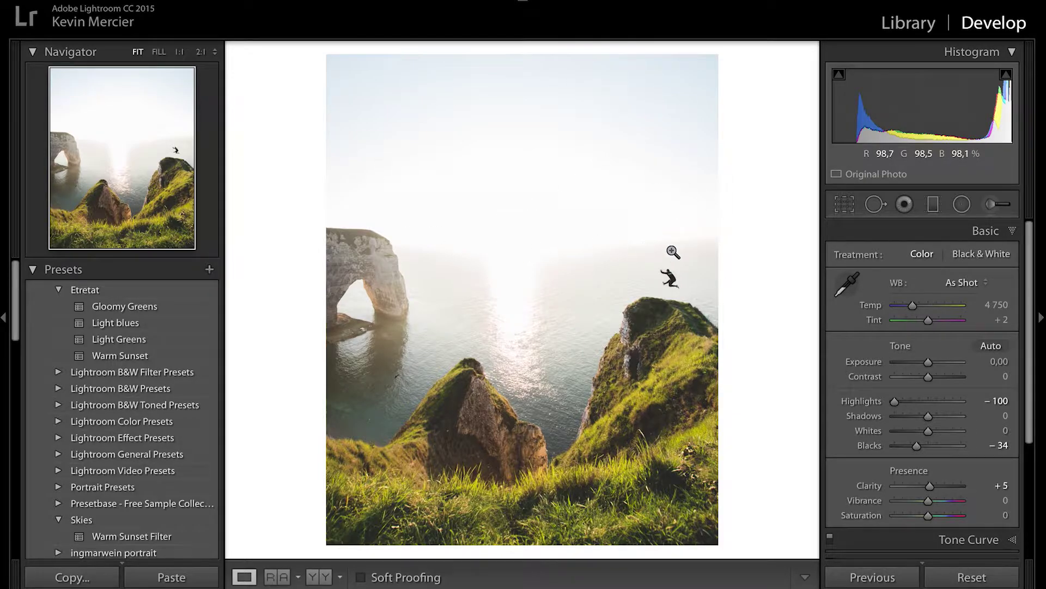
{"action": "left_click", "coordinate": [997, 231]}
Lower the upper curve point slightly and compare the curve on and off.
{"action": "left_click", "coordinate": [970, 255]}
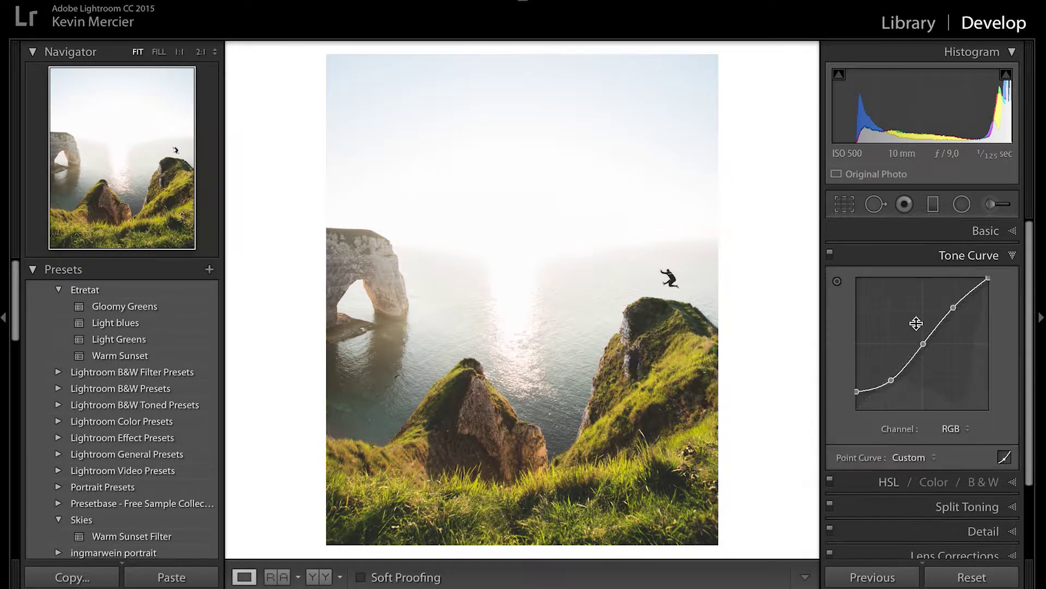
{"action": "mouse_move", "coordinate": [953, 308]}
{"action": "left_mouse_down"}
{"action": "mouse_move", "coordinate": [971, 321]}
{"action": "mouse_move", "coordinate": [954, 309]}
{"action": "left_mouse_up"}
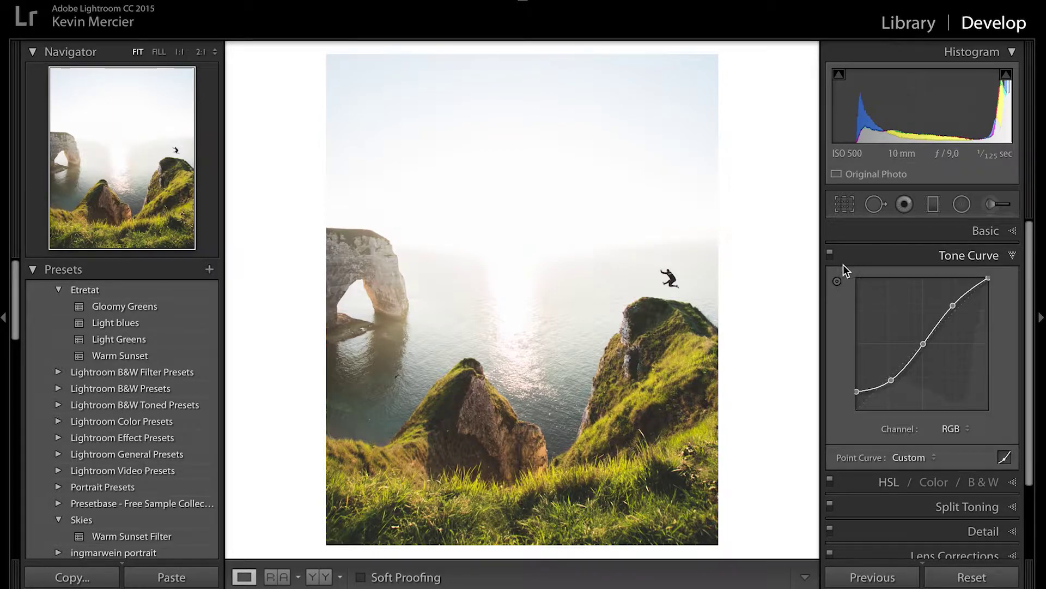
{"action": "left_click", "coordinate": [829, 258]}
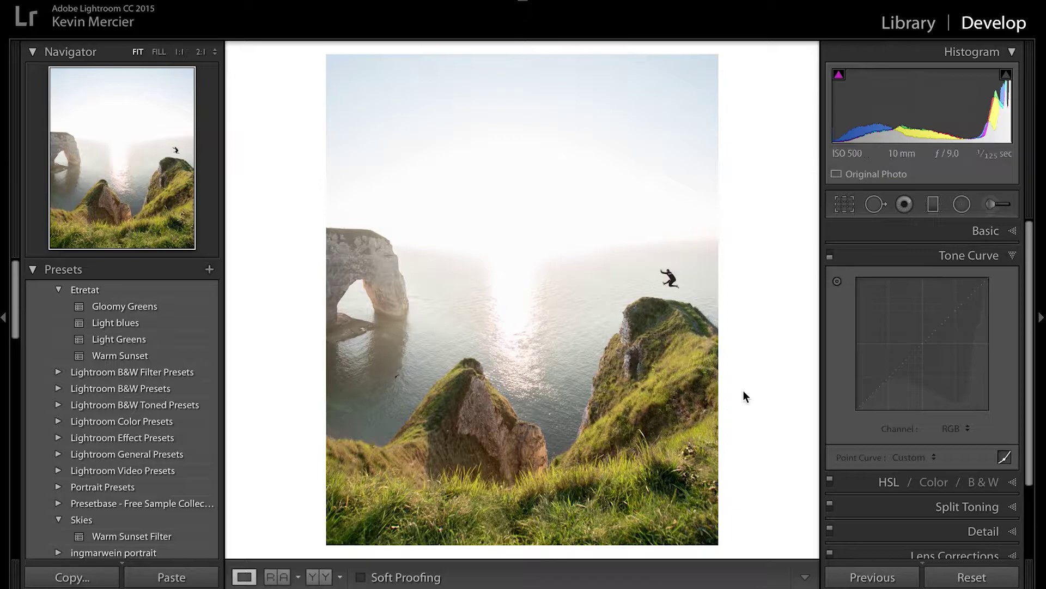
{"action": "left_click", "coordinate": [830, 258]}
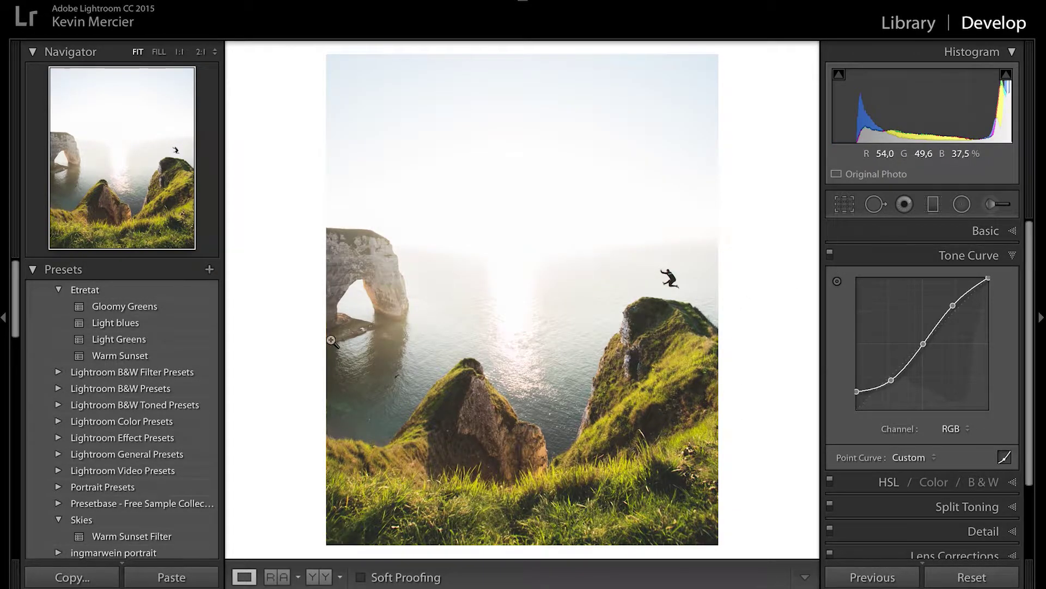
{"action": "left_click", "coordinate": [946, 260]}
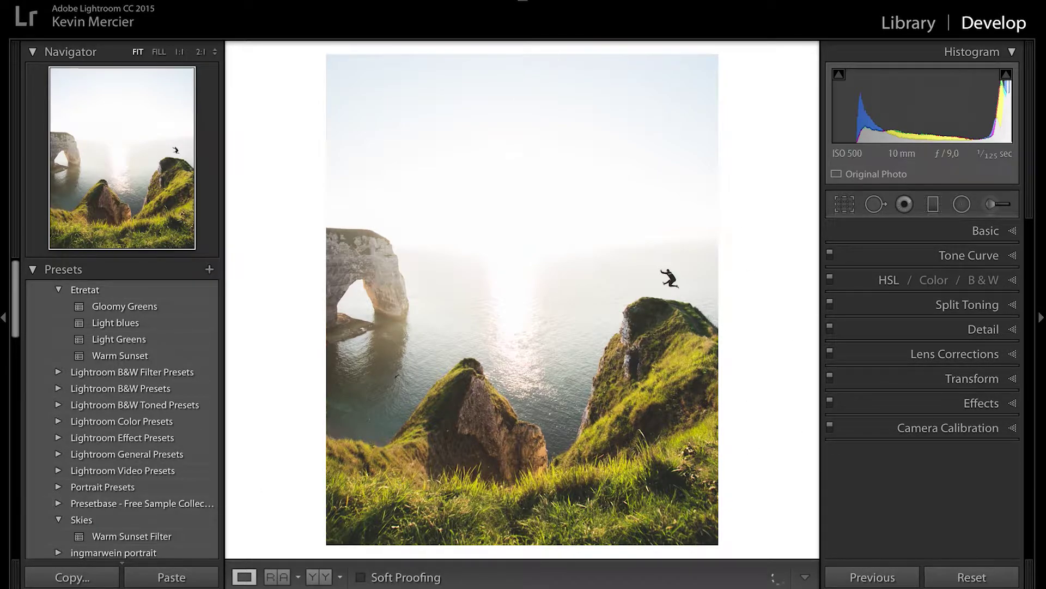
Reduce Orange saturation to -45 in HSL and compare before/after.
{"action": "left_click", "coordinate": [861, 287]}
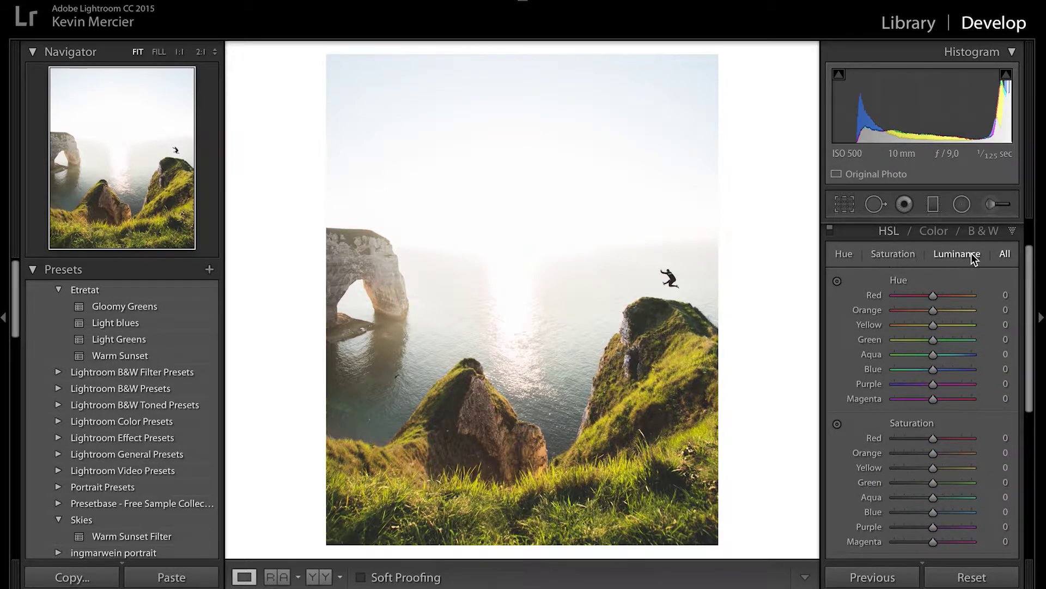
{"action": "scroll", "coordinate": [896, 338], "scroll_direction": "down", "scroll_amount": 1}
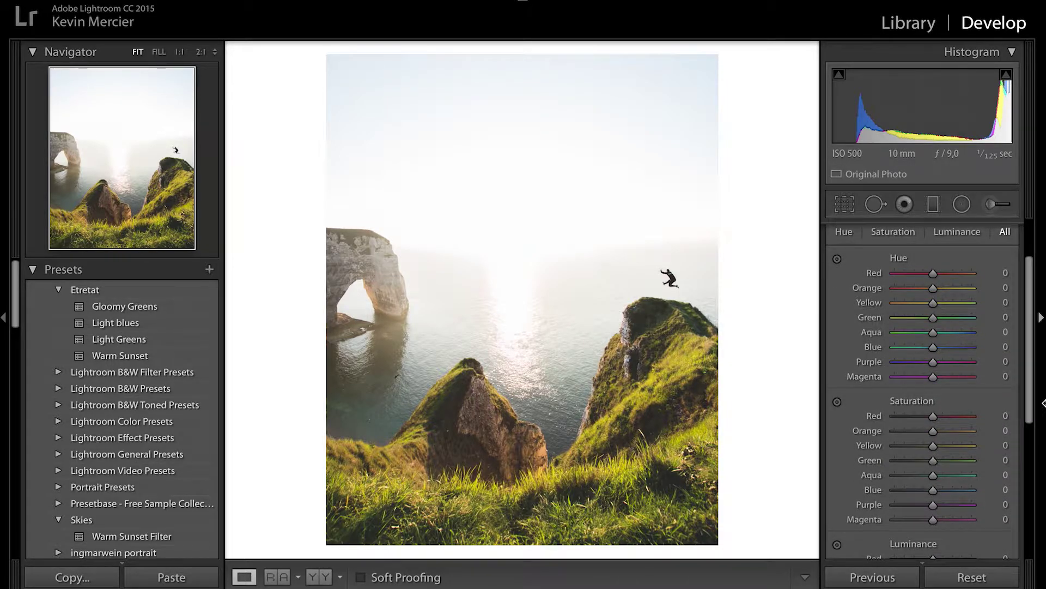
{"action": "scroll", "coordinate": [957, 442], "scroll_direction": "down", "scroll_amount": 2}
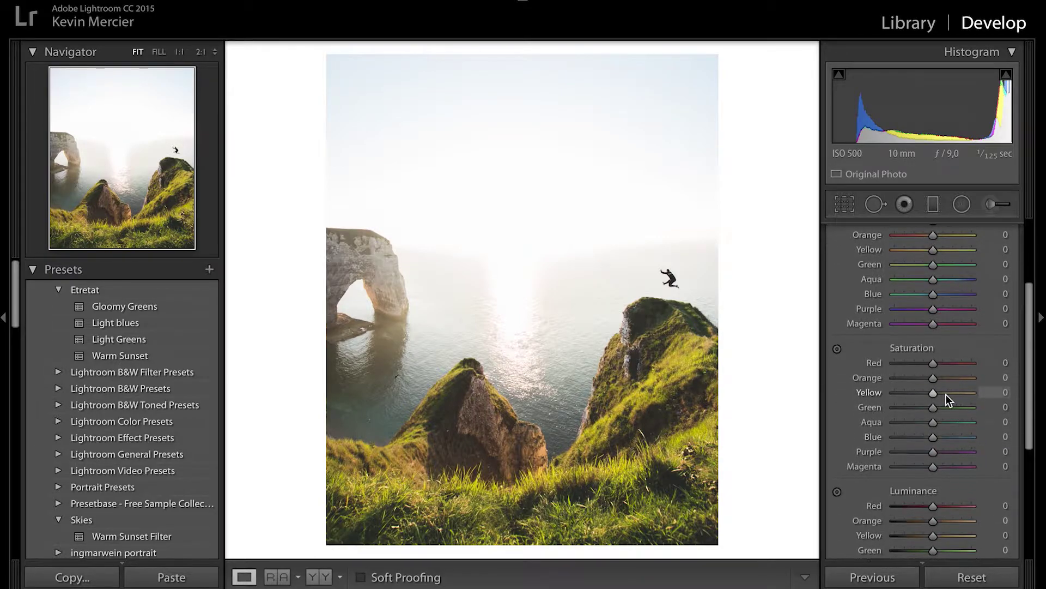
{"action": "mouse_move", "coordinate": [933, 378]}
{"action": "left_mouse_down"}
{"action": "mouse_move", "coordinate": [914, 379]}
{"action": "mouse_move", "coordinate": [934, 380]}
{"action": "left_mouse_up"}
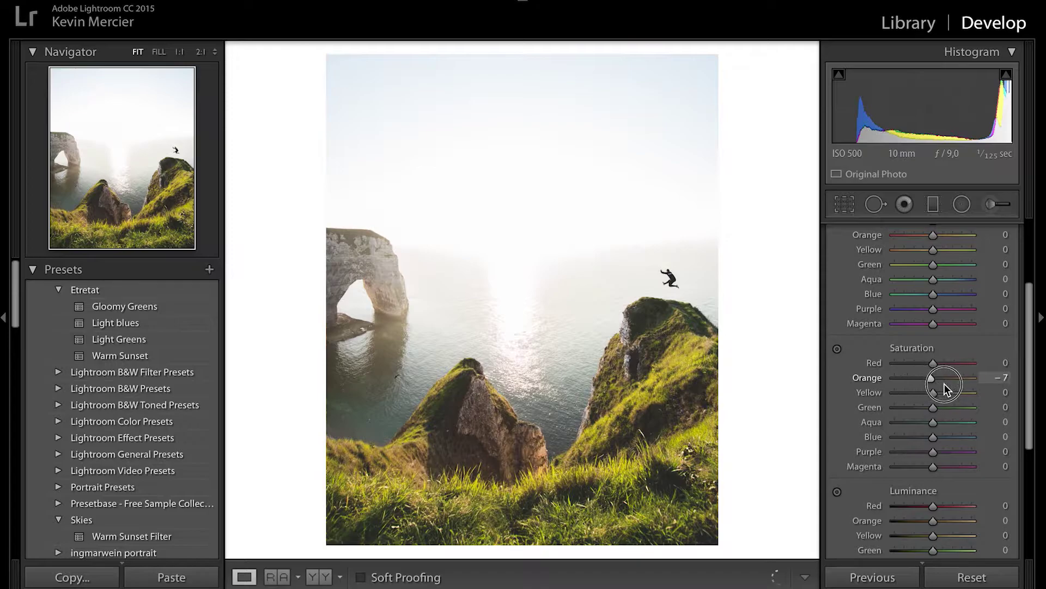
{"action": "left_click", "coordinate": [944, 384]}
{"action": "left_click_drag", "start_coordinate": [919, 381], "coordinate": [916, 384]}
{"action": "scroll", "coordinate": [863, 359], "scroll_direction": "up", "scroll_amount": 2}
{"action": "scroll", "coordinate": [853, 322], "scroll_direction": "up", "scroll_amount": 2}
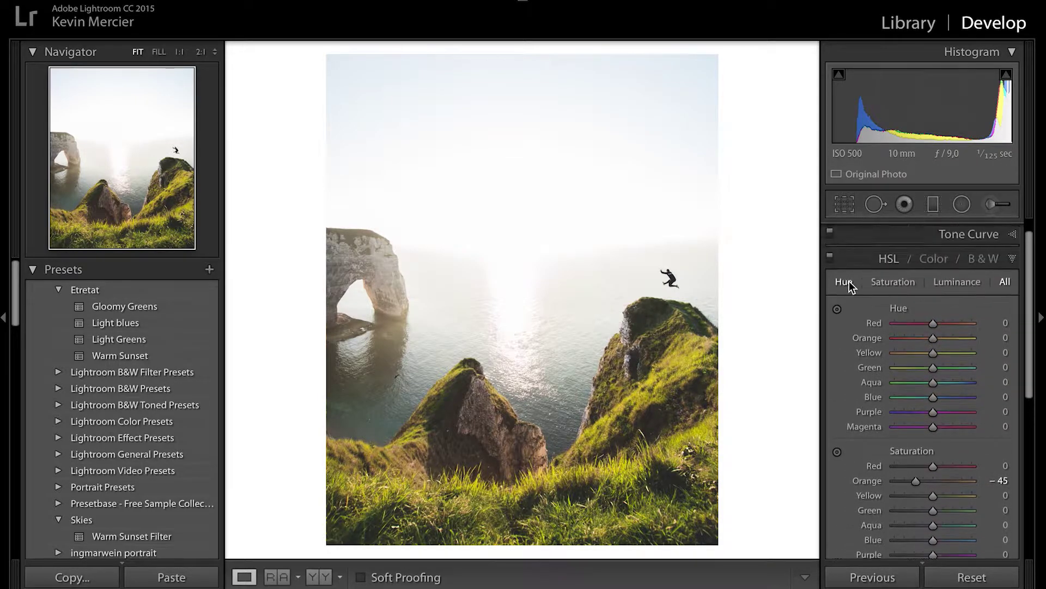
{"action": "left_click", "coordinate": [832, 276]}
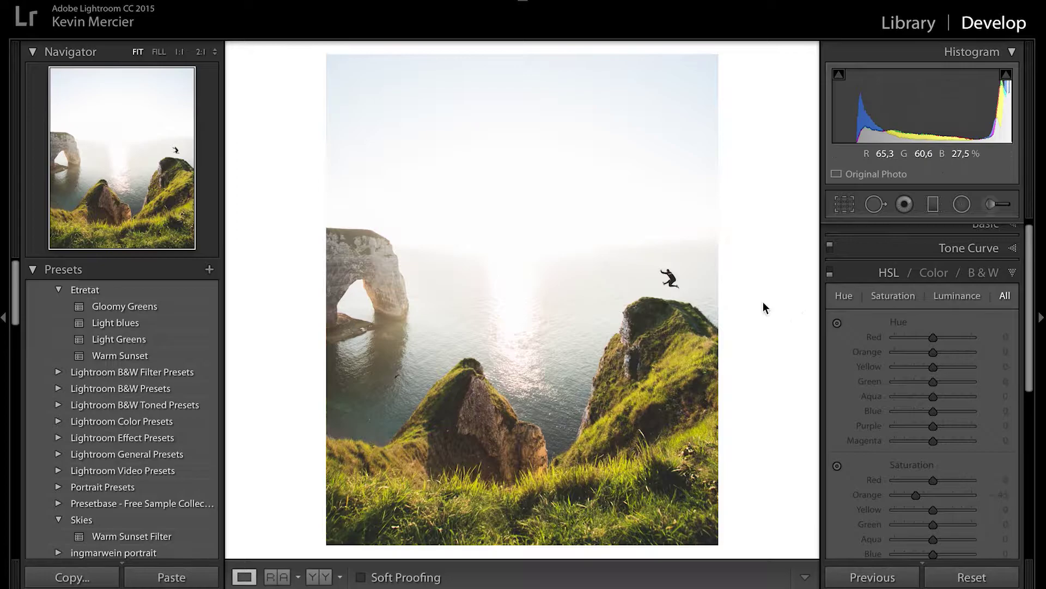
{"action": "left_click", "coordinate": [831, 272]}
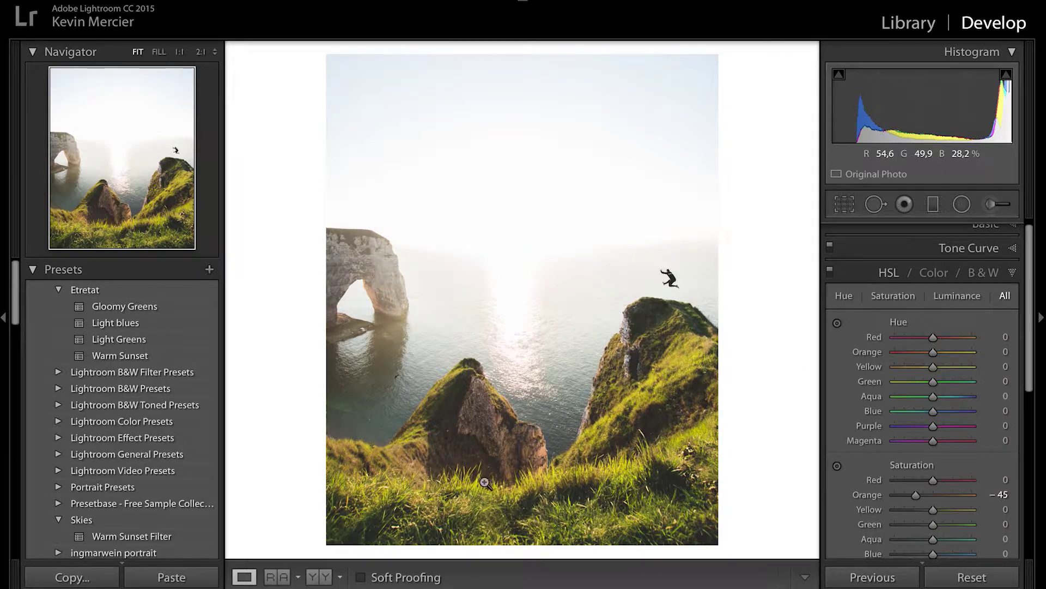
Set Yellow saturation to -6 and Blue saturation to -100.
{"action": "scroll", "coordinate": [946, 414], "scroll_direction": "down", "scroll_amount": 3}
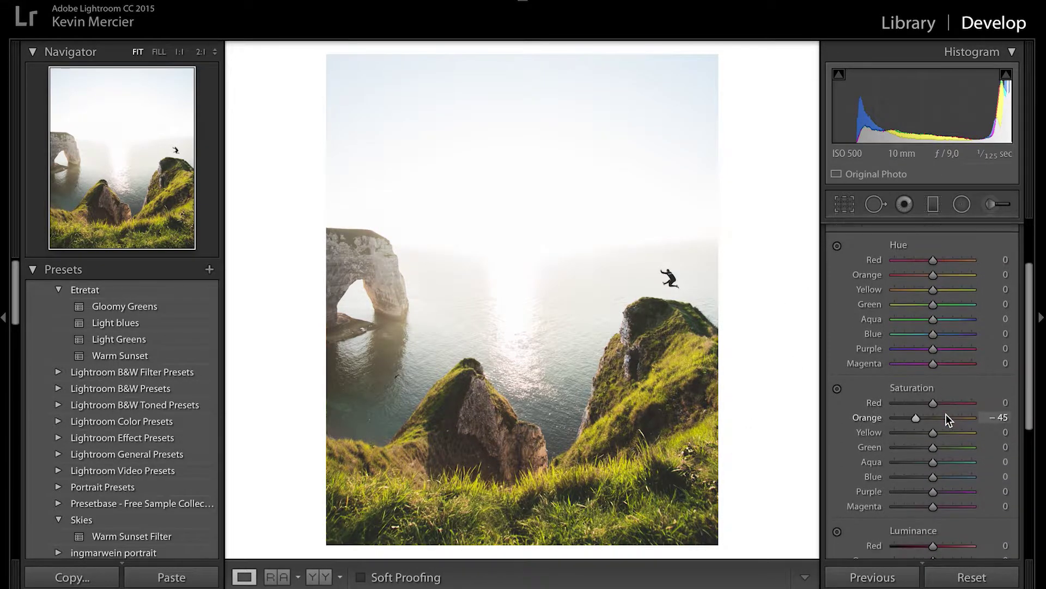
{"action": "mouse_move", "coordinate": [934, 413]}
{"action": "left_mouse_down"}
{"action": "mouse_move", "coordinate": [909, 414]}
{"action": "mouse_move", "coordinate": [968, 414]}
{"action": "mouse_move", "coordinate": [931, 412]}
{"action": "left_mouse_up"}
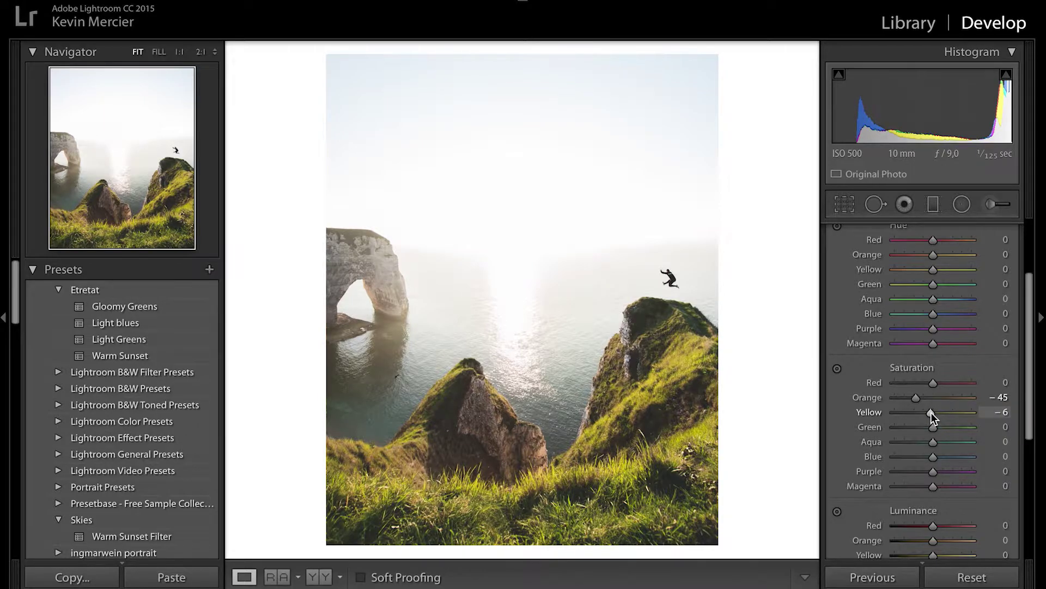
{"action": "scroll", "coordinate": [934, 456], "scroll_direction": "down", "scroll_amount": 3}
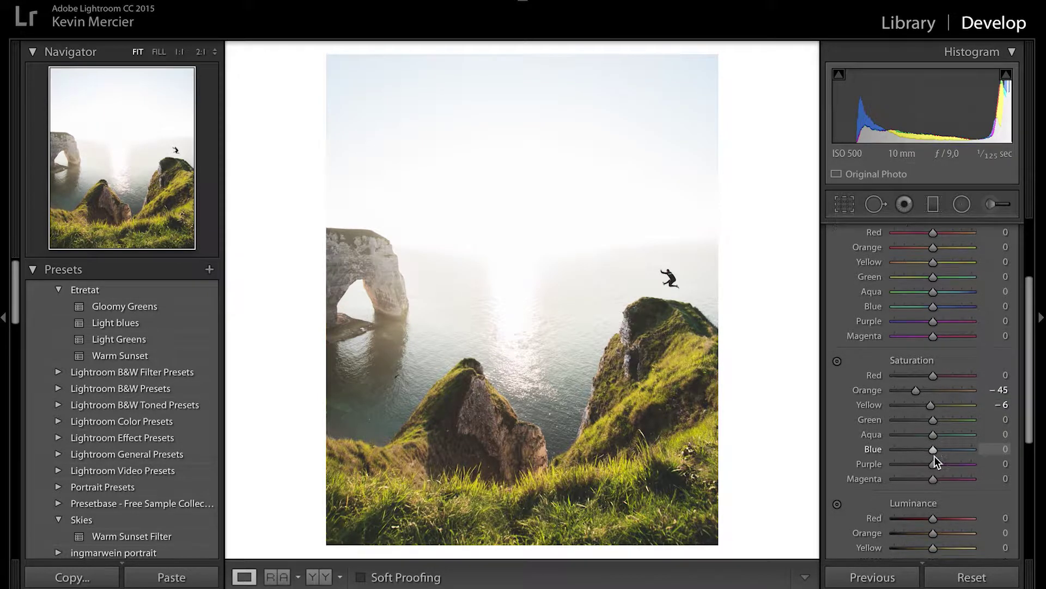
{"action": "left_click_drag", "start_coordinate": [918, 433], "coordinate": [948, 430]}
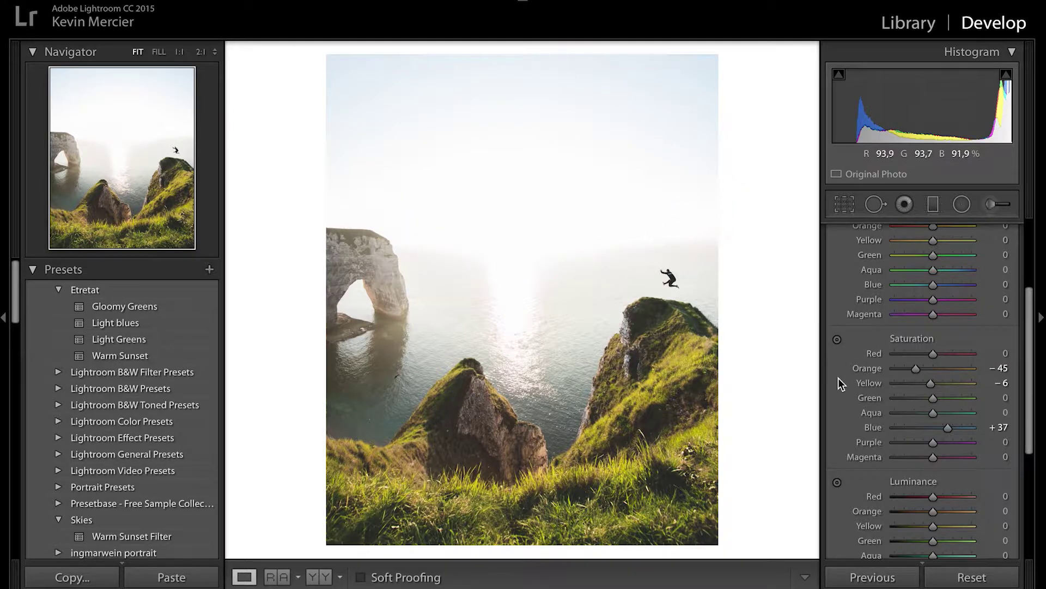
{"action": "left_click_drag", "start_coordinate": [948, 428], "coordinate": [865, 436]}
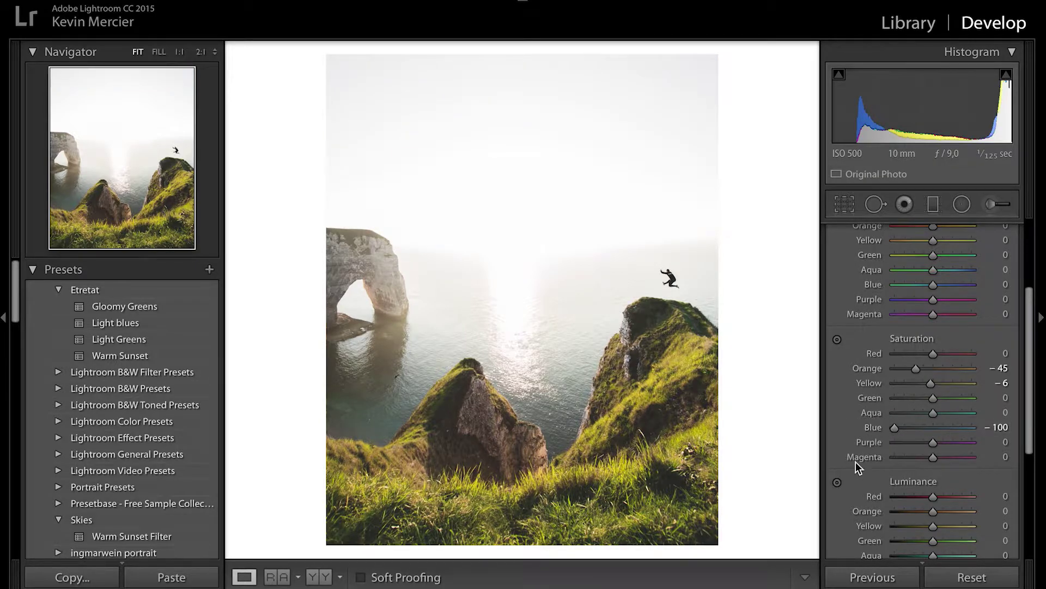
{"action": "scroll", "coordinate": [855, 463], "scroll_direction": "up", "scroll_amount": 5}
{"action": "left_click", "coordinate": [831, 280]}
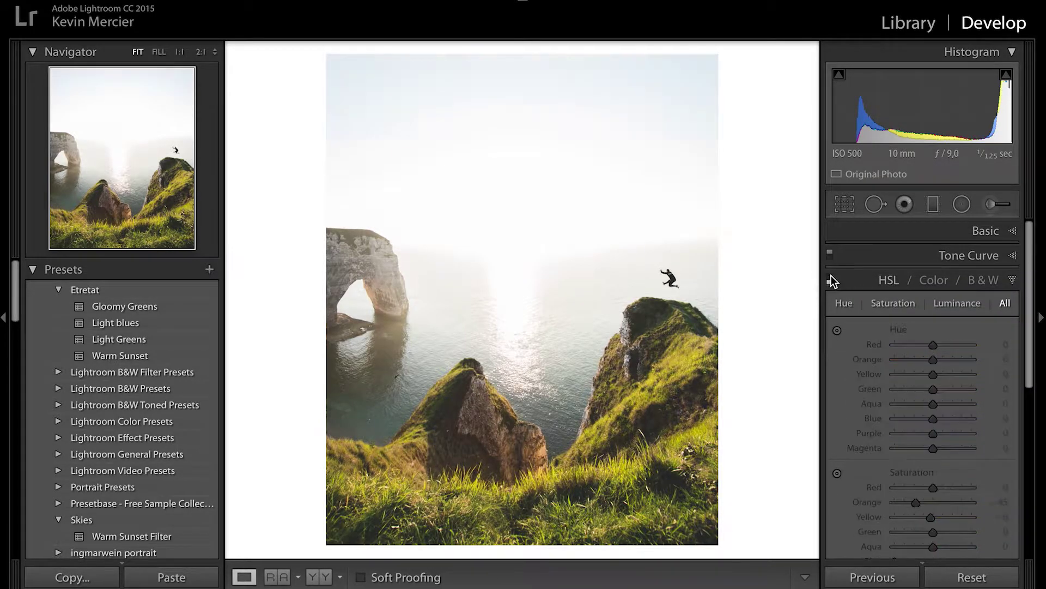
{"action": "left_click", "coordinate": [831, 280]}
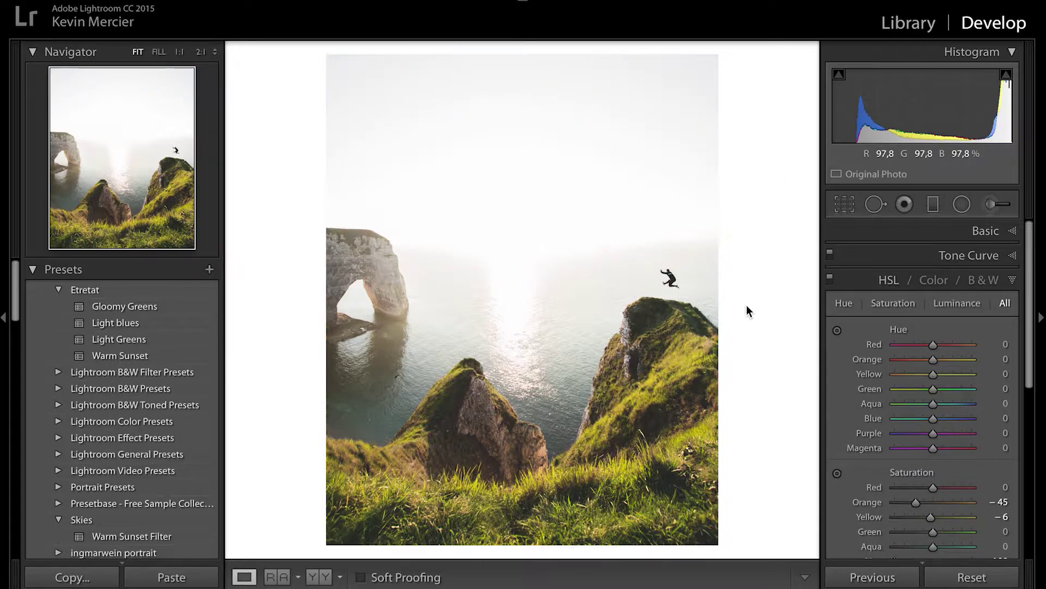
Set Aqua saturation to +29.
{"action": "scroll", "coordinate": [1028, 435], "scroll_direction": "down", "scroll_amount": 3}
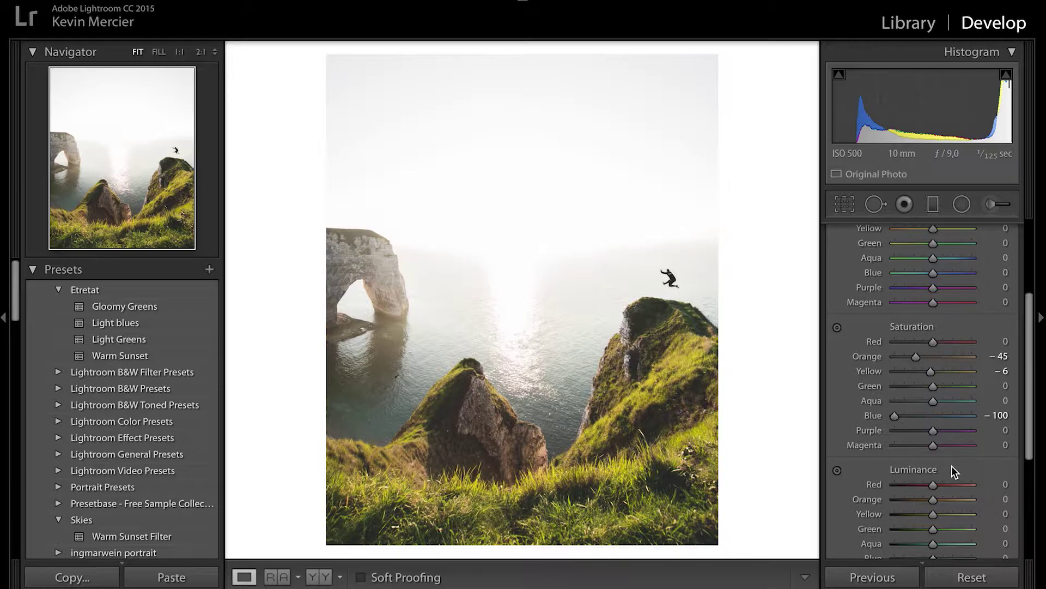
{"action": "scroll", "coordinate": [952, 465], "scroll_direction": "down", "scroll_amount": 1}
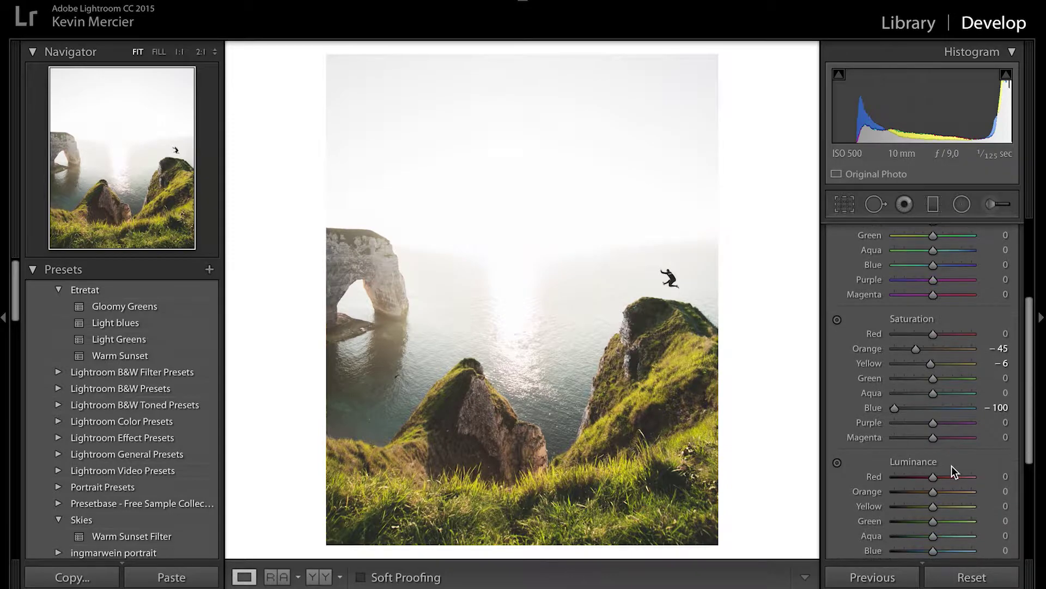
{"action": "left_click", "coordinate": [867, 393]}
{"action": "key", "text": "minus"}
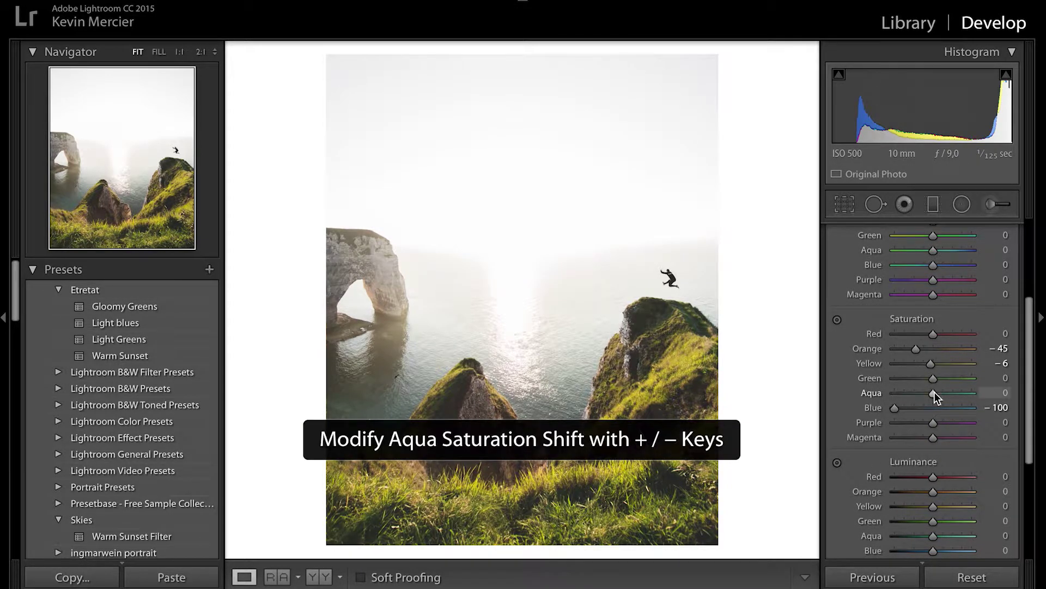
{"action": "left_click_drag", "start_coordinate": [910, 391], "coordinate": [977, 394]}
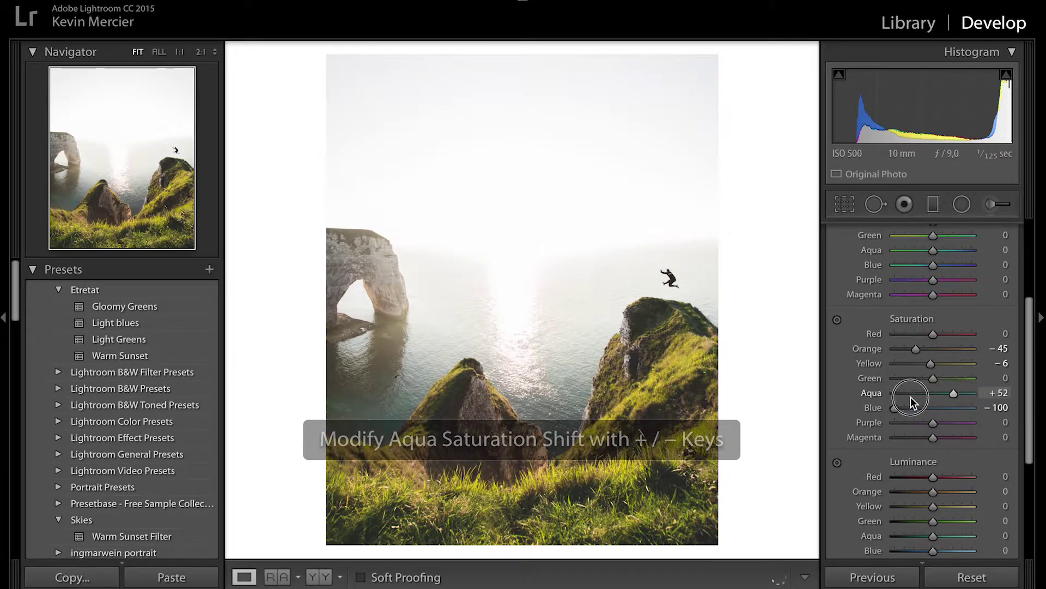
{"action": "left_click_drag", "start_coordinate": [910, 397], "coordinate": [1004, 397]}
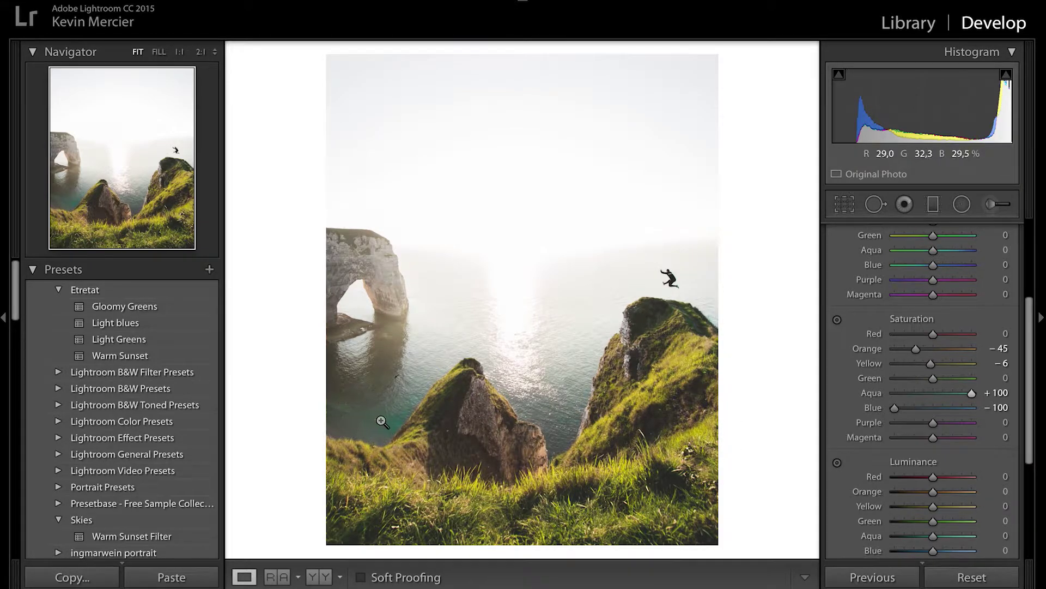
{"action": "mouse_move", "coordinate": [968, 397]}
{"action": "left_mouse_down"}
{"action": "mouse_move", "coordinate": [844, 400]}
{"action": "mouse_move", "coordinate": [1013, 397]}
{"action": "mouse_move", "coordinate": [938, 406]}
{"action": "mouse_move", "coordinate": [929, 397]}
{"action": "mouse_move", "coordinate": [947, 397]}
{"action": "left_mouse_up"}
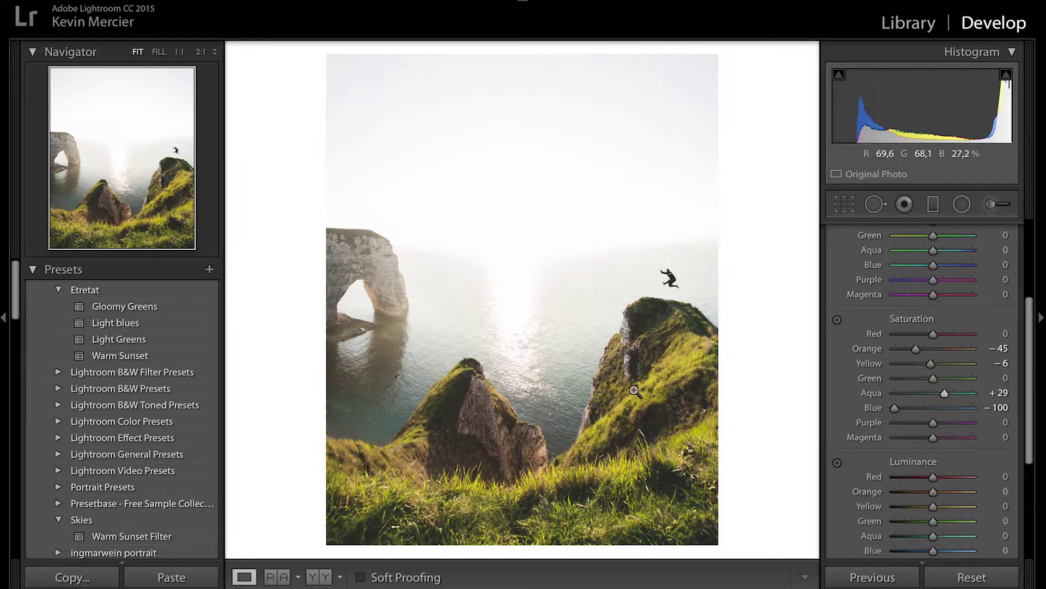
{"action": "scroll", "coordinate": [965, 335], "scroll_direction": "down", "scroll_amount": 5}
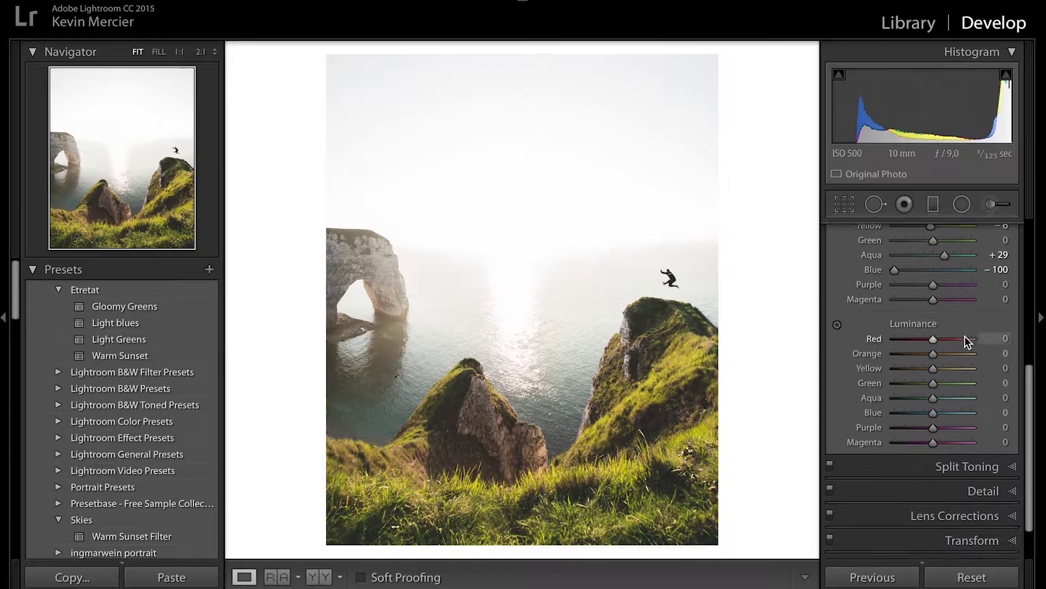
{"action": "scroll", "coordinate": [965, 336], "scroll_direction": "down", "scroll_amount": 2}
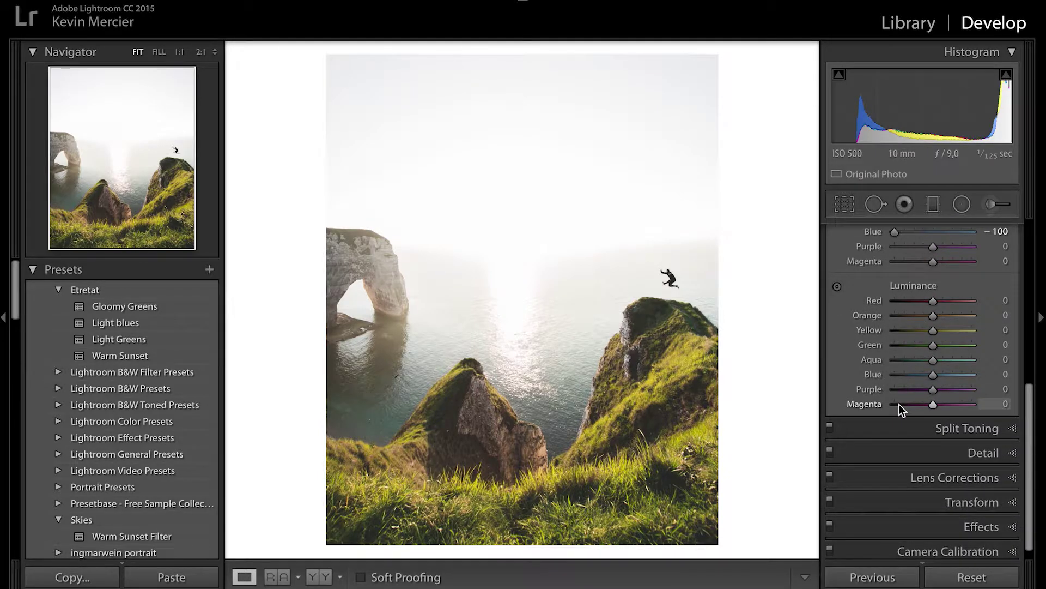
{"action": "scroll", "coordinate": [899, 404], "scroll_direction": "down", "scroll_amount": 1}
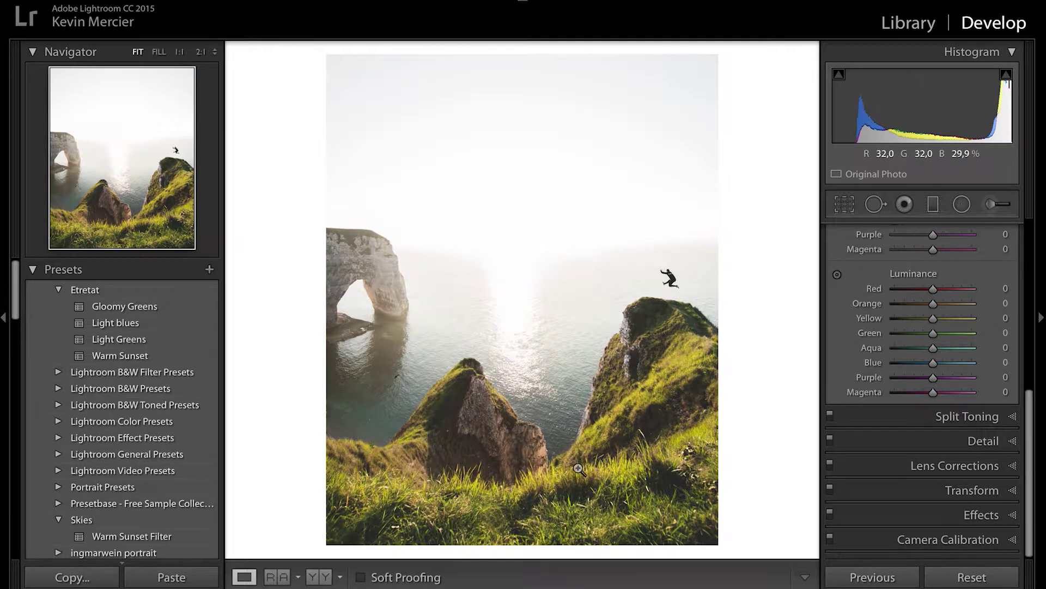
{"action": "left_click", "coordinate": [468, 396]}
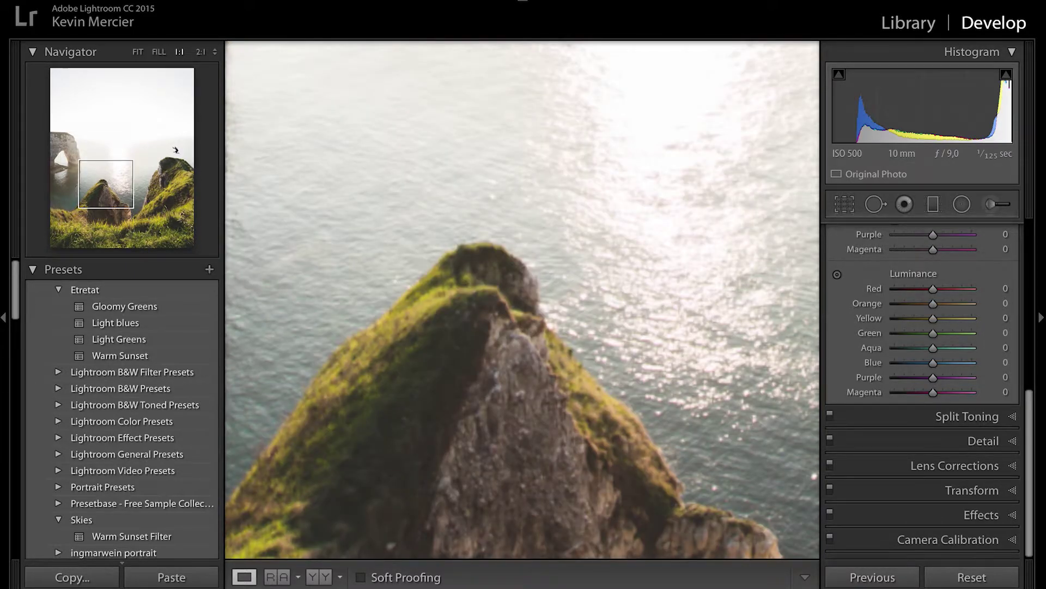
{"action": "left_click", "coordinate": [378, 421]}
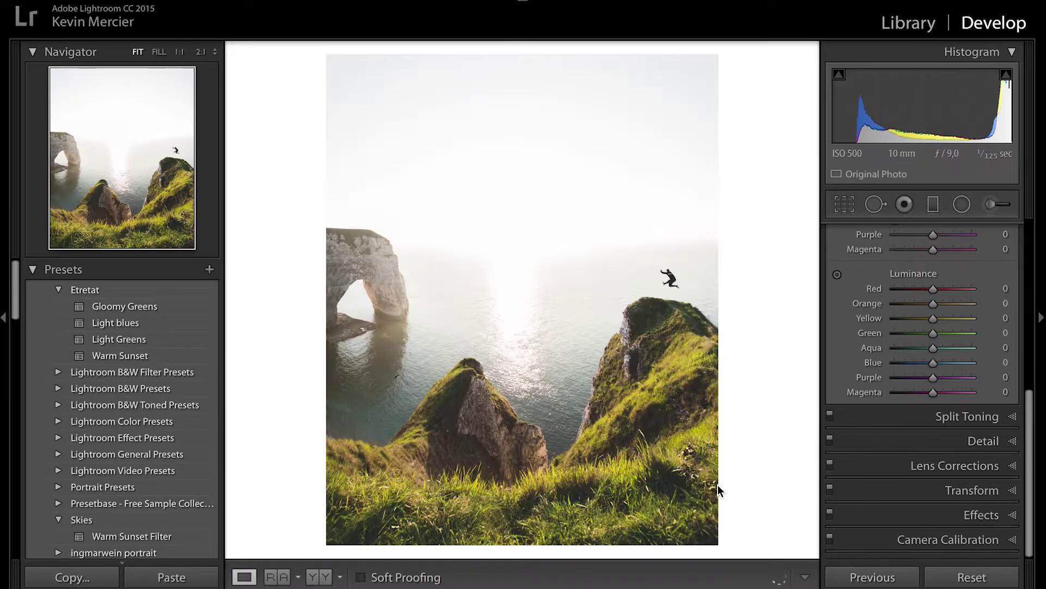
Step Exposure down to -0,80 in the Basic panel using the down arrow.
{"action": "scroll", "coordinate": [928, 460], "scroll_direction": "up", "scroll_amount": 1}
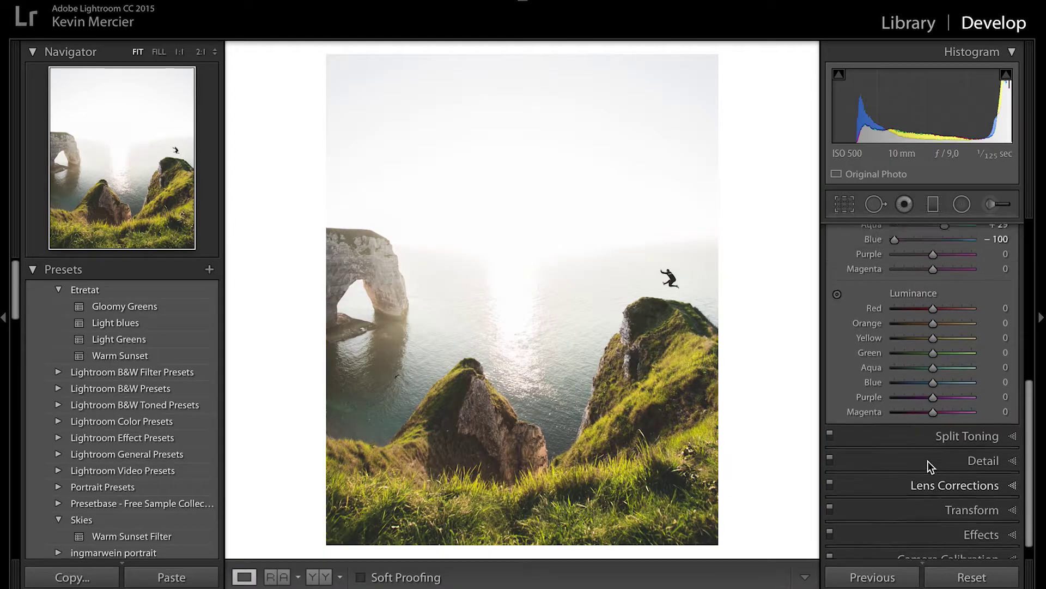
{"action": "scroll", "coordinate": [928, 460], "scroll_direction": "up", "scroll_amount": 15}
{"action": "scroll", "coordinate": [927, 460], "scroll_direction": "down", "scroll_amount": 4}
{"action": "scroll", "coordinate": [928, 460], "scroll_direction": "up", "scroll_amount": 5}
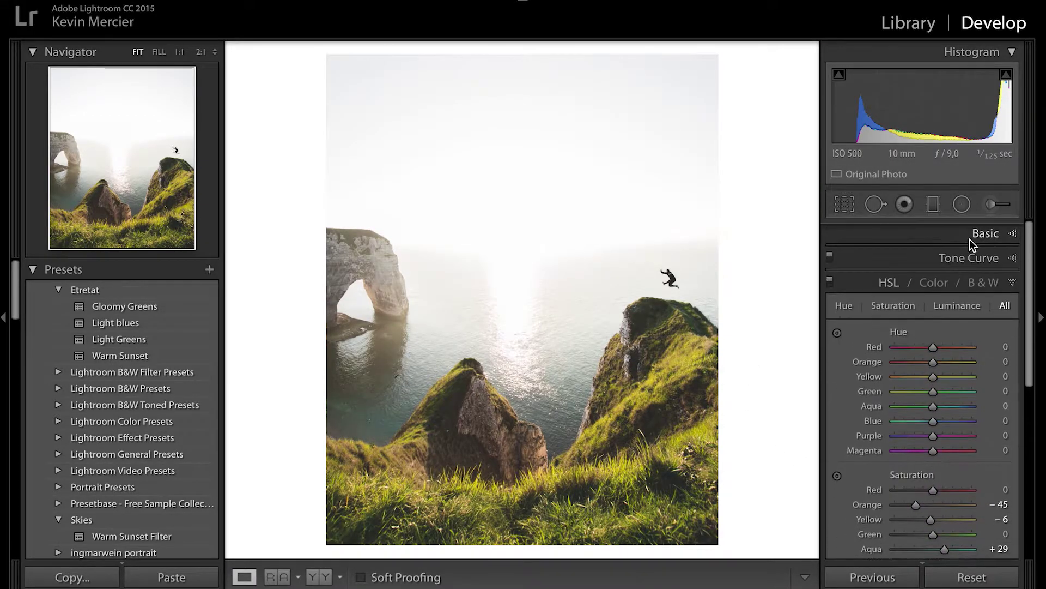
{"action": "left_click", "coordinate": [985, 233]}
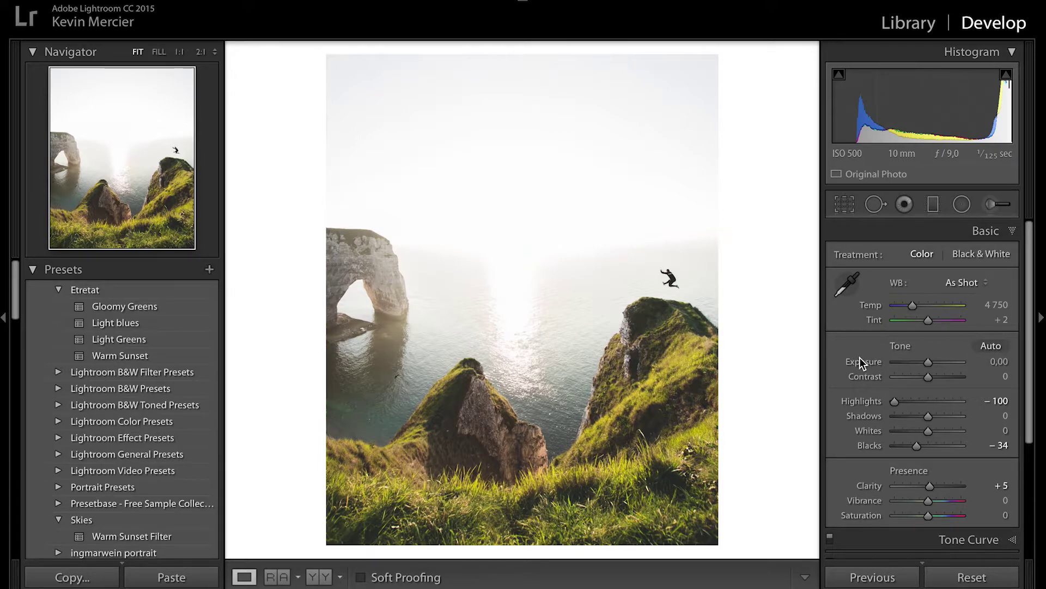
{"action": "key", "text": "Down"}
{"action": "key", "text": "Down"}
{"action": "key", "text": "Down"}
{"action": "key", "text": "Down"}
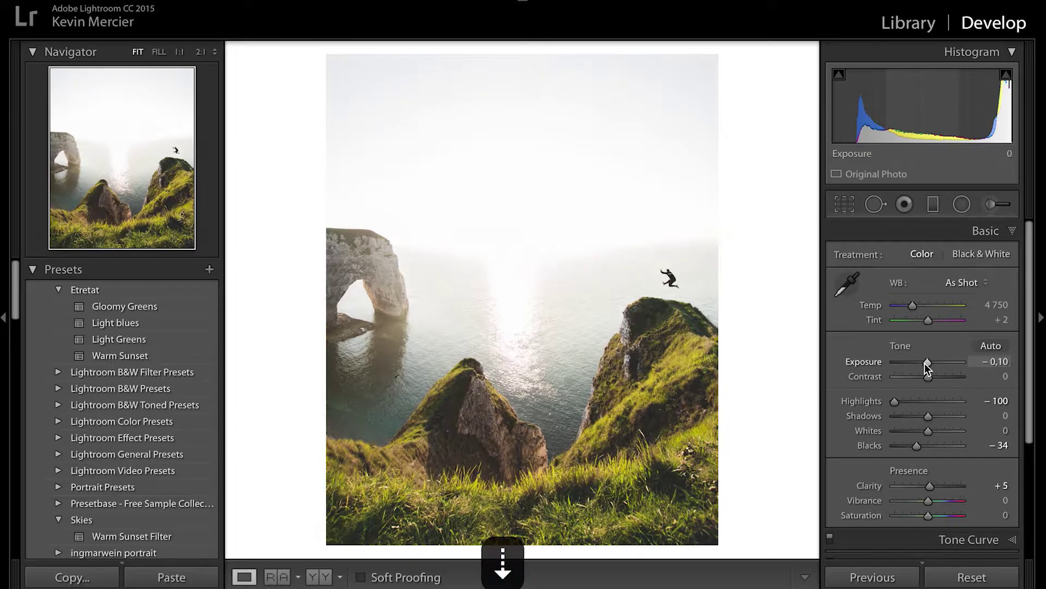
{"action": "key", "text": "Down"}
{"action": "key", "text": "Down"}
{"action": "key", "text": "Down"}
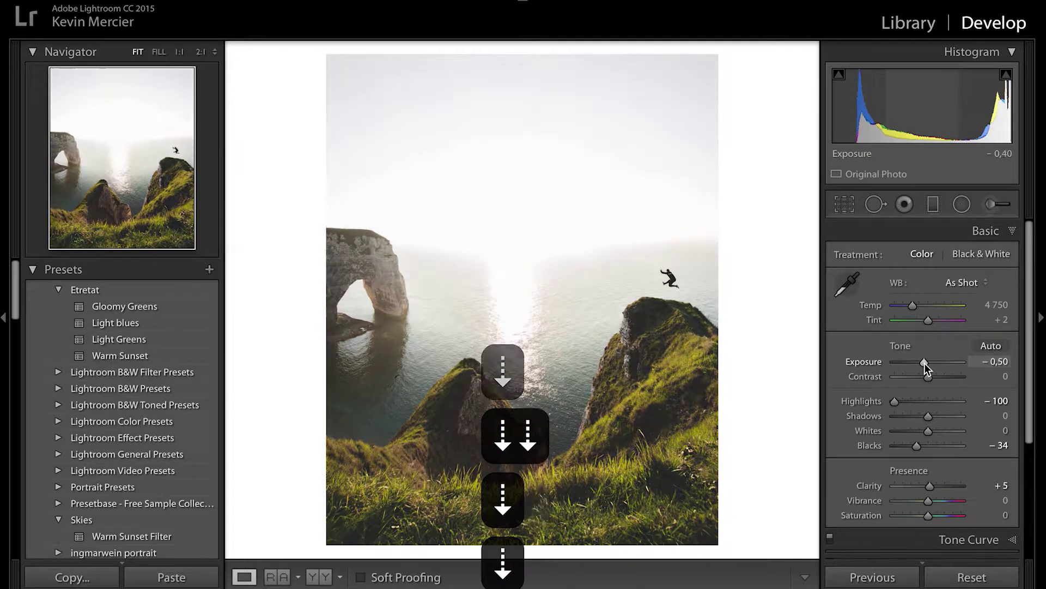
{"action": "key", "text": "Down"}
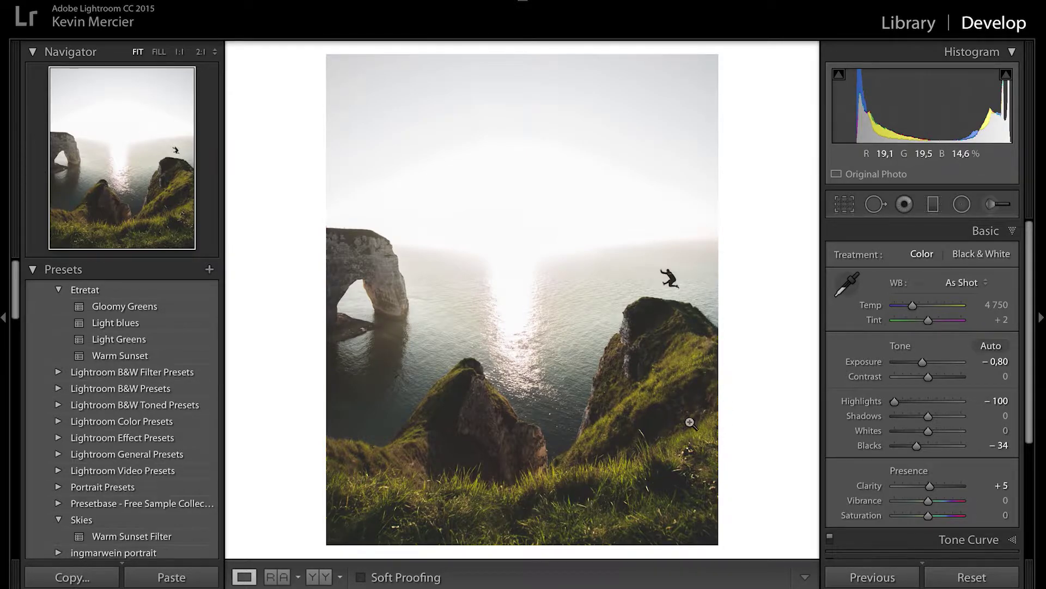
Set HSL Luminance to Yellow +21, Green -28 and Blue -30.
{"action": "scroll", "coordinate": [914, 376], "scroll_direction": "down", "scroll_amount": 5}
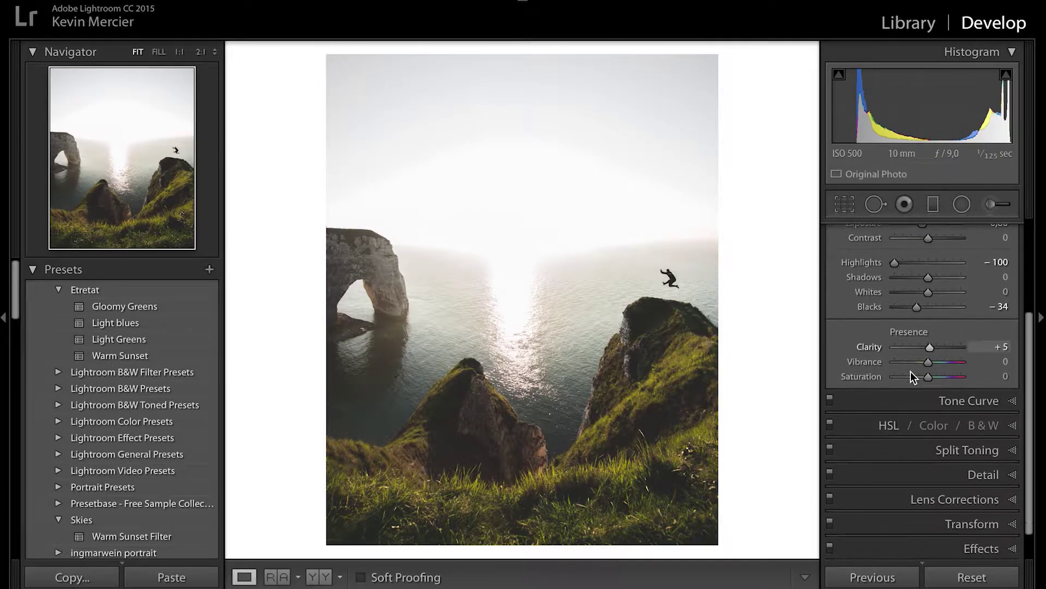
{"action": "left_click", "coordinate": [866, 394]}
{"action": "scroll", "coordinate": [1000, 395], "scroll_direction": "down", "scroll_amount": 5}
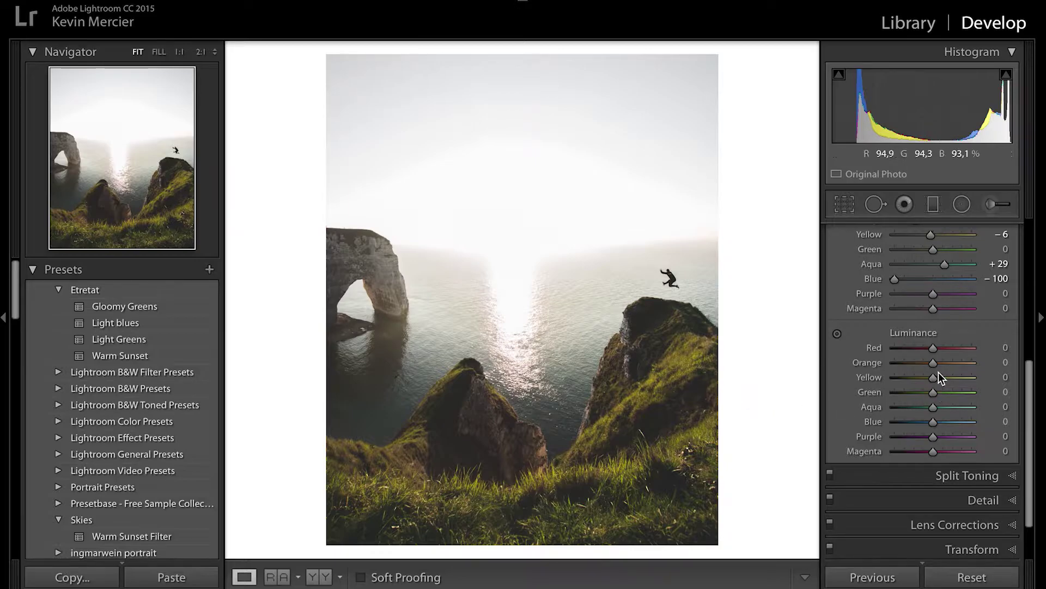
{"action": "left_click_drag", "start_coordinate": [938, 376], "coordinate": [945, 374]}
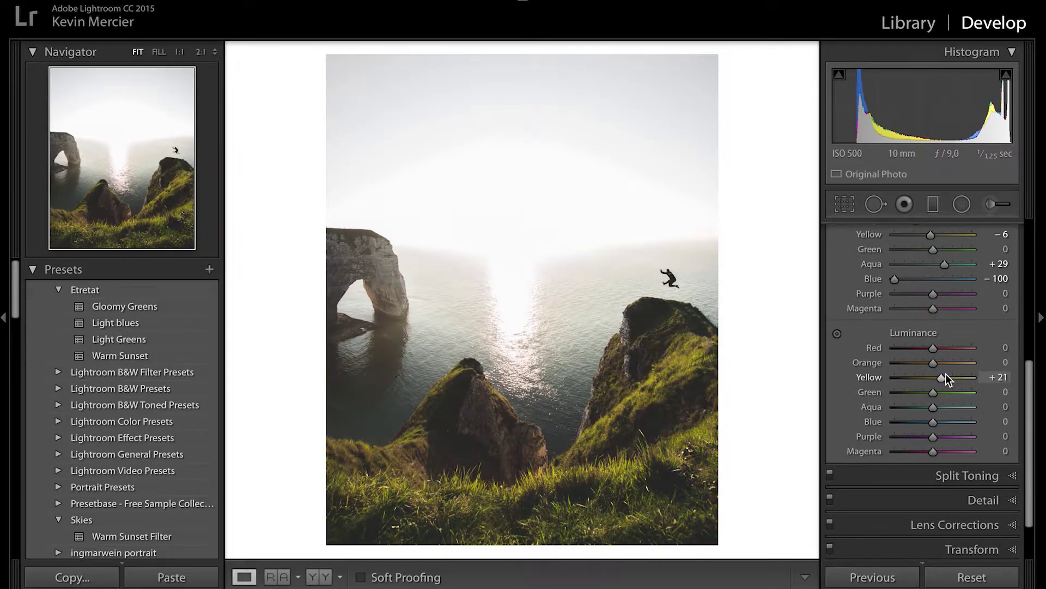
{"action": "mouse_move", "coordinate": [932, 390]}
{"action": "left_mouse_down"}
{"action": "mouse_move", "coordinate": [904, 392]}
{"action": "mouse_move", "coordinate": [937, 392]}
{"action": "mouse_move", "coordinate": [913, 394]}
{"action": "mouse_move", "coordinate": [923, 390]}
{"action": "left_mouse_up"}
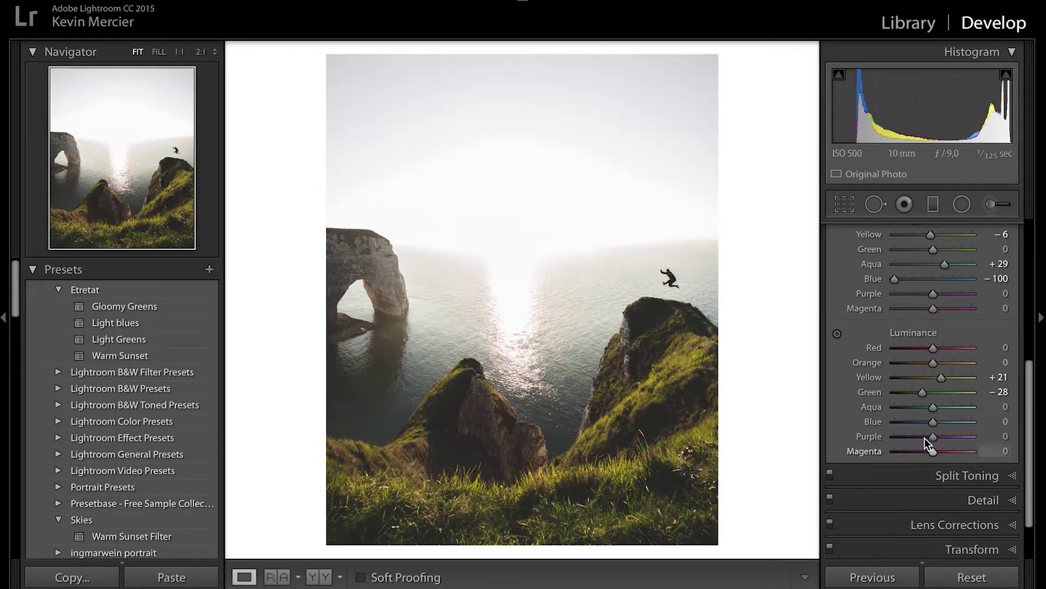
{"action": "left_click_drag", "start_coordinate": [933, 421], "coordinate": [915, 426]}
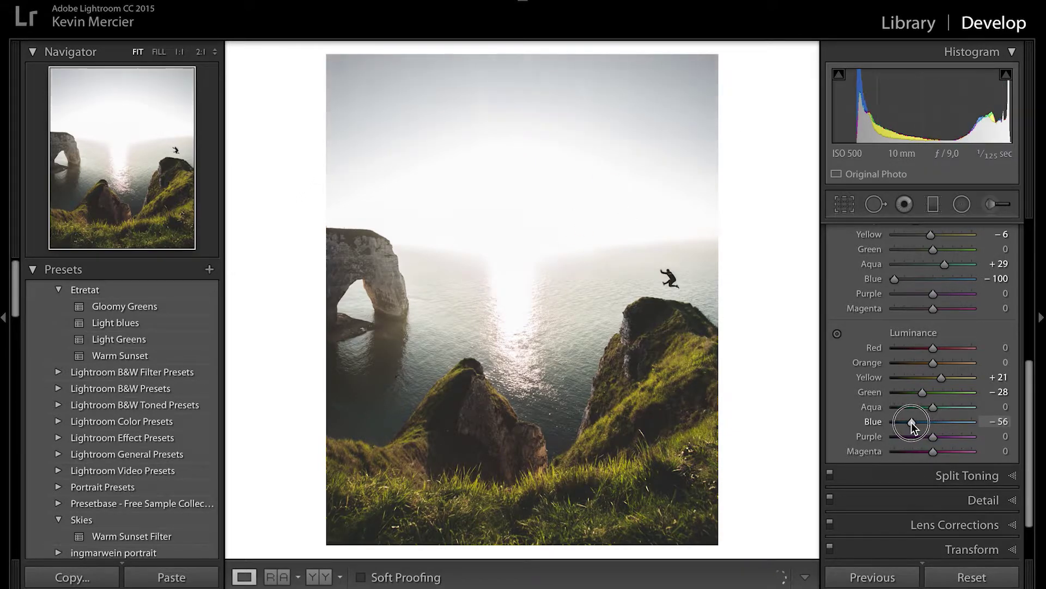
{"action": "mouse_move", "coordinate": [911, 422]}
{"action": "left_mouse_down"}
{"action": "mouse_move", "coordinate": [868, 427]}
{"action": "mouse_move", "coordinate": [941, 433]}
{"action": "mouse_move", "coordinate": [923, 430]}
{"action": "left_mouse_up"}
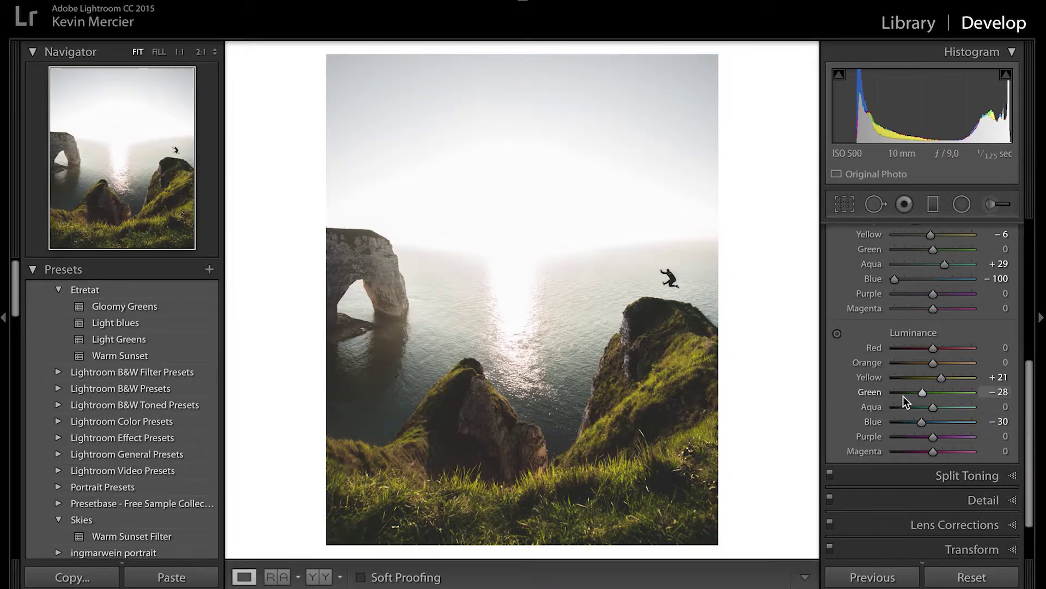
{"action": "scroll", "coordinate": [903, 396], "scroll_direction": "up", "scroll_amount": 10}
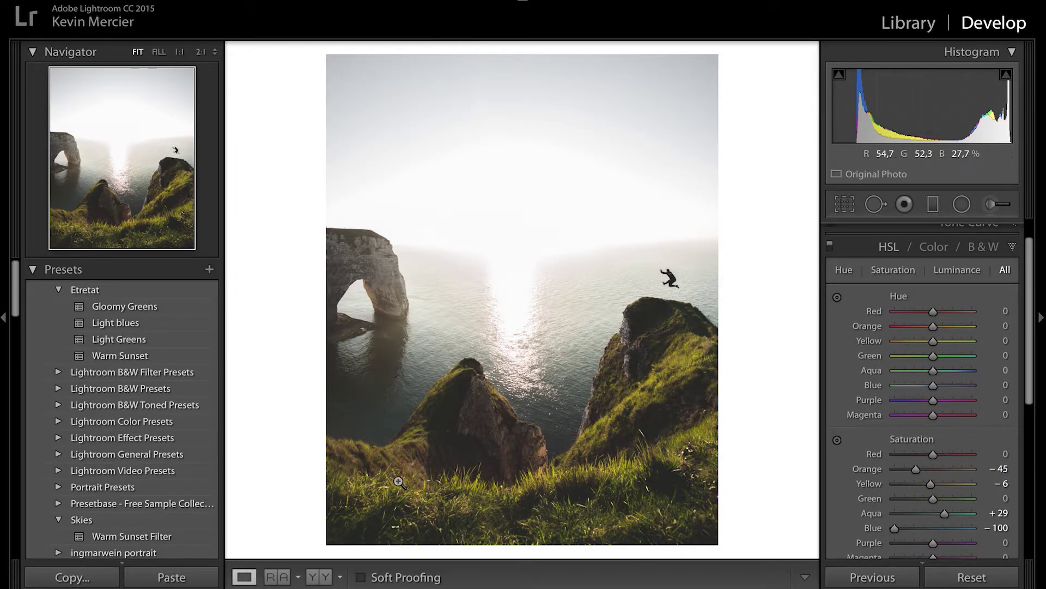
Try both extremes of the HSL Aqua hue, then settle it at -76.
{"action": "scroll", "coordinate": [922, 421], "scroll_direction": "up", "scroll_amount": 2}
{"action": "scroll", "coordinate": [917, 421], "scroll_direction": "down", "scroll_amount": 2}
{"action": "scroll", "coordinate": [917, 421], "scroll_direction": "down", "scroll_amount": 1}
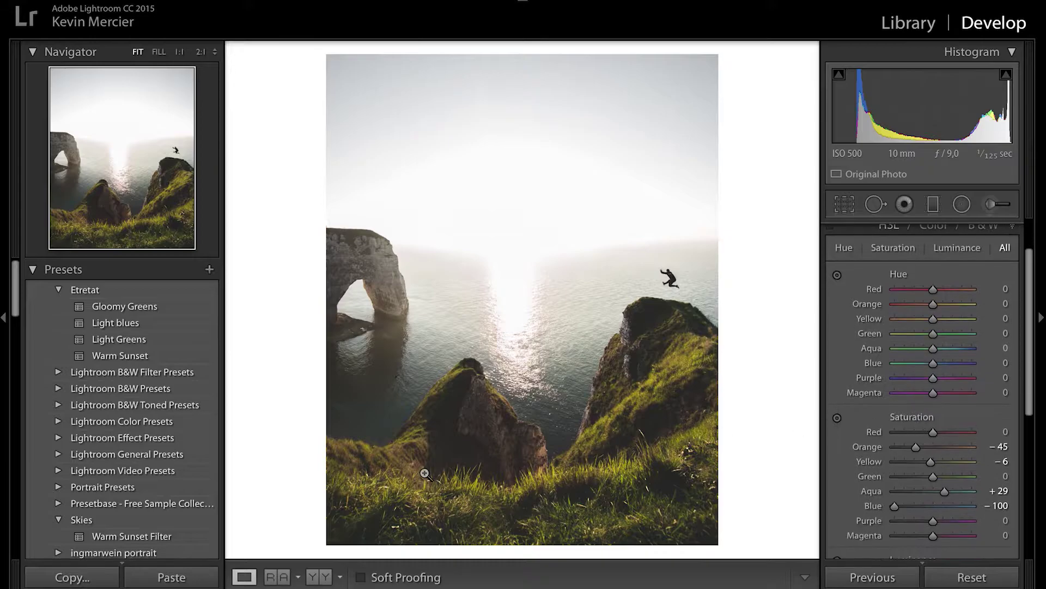
{"action": "left_click", "coordinate": [850, 360]}
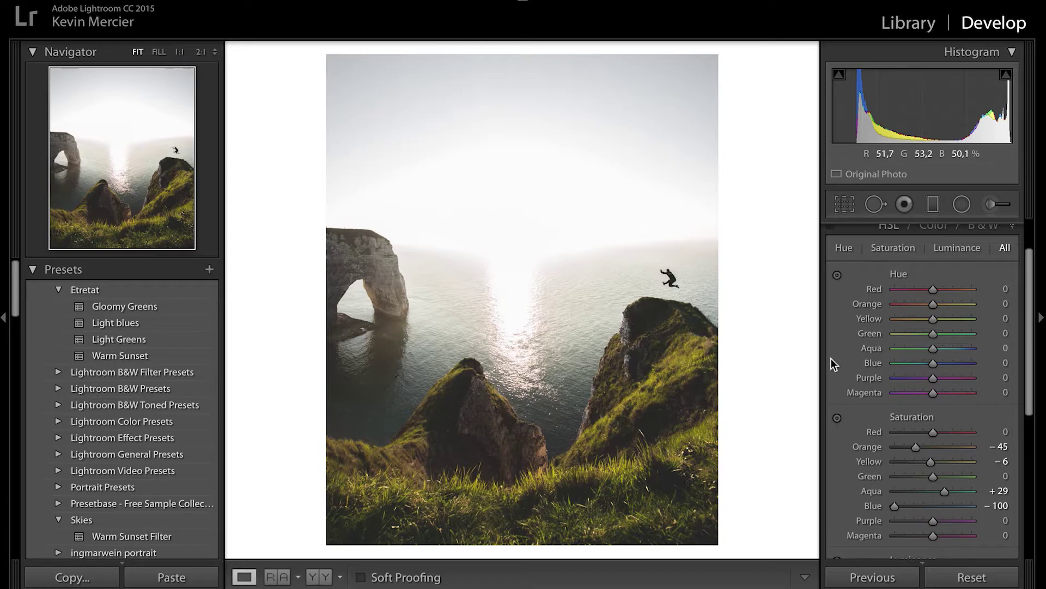
{"action": "left_click", "coordinate": [933, 350]}
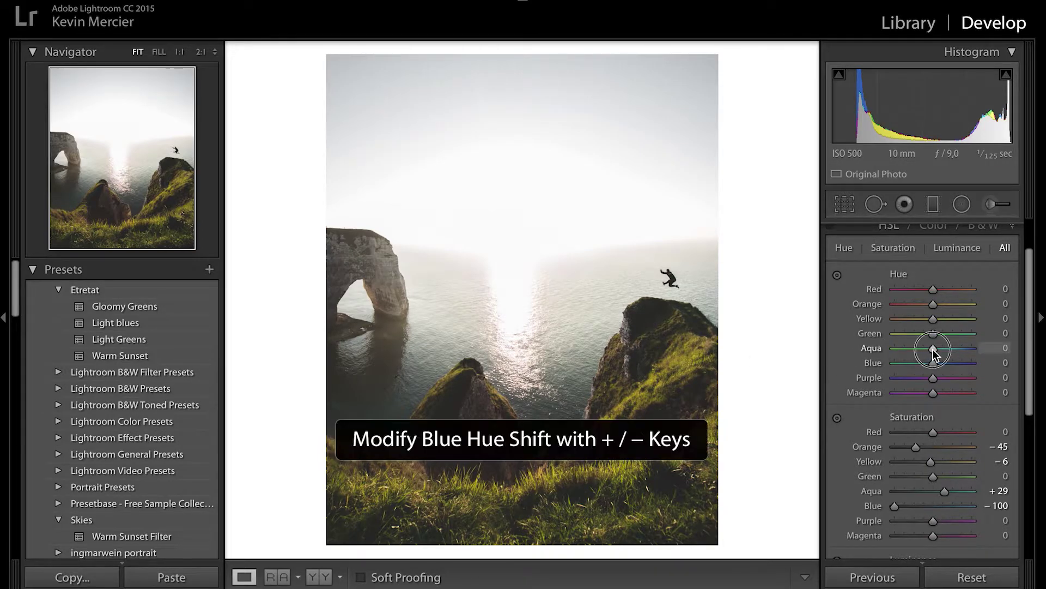
{"action": "left_click_drag", "start_coordinate": [933, 352], "coordinate": [891, 354]}
{"action": "key", "text": "plus"}
{"action": "key", "text": "plus"}
{"action": "key", "text": "plus"}
{"action": "key", "text": "plus"}
{"action": "key", "text": "plus"}
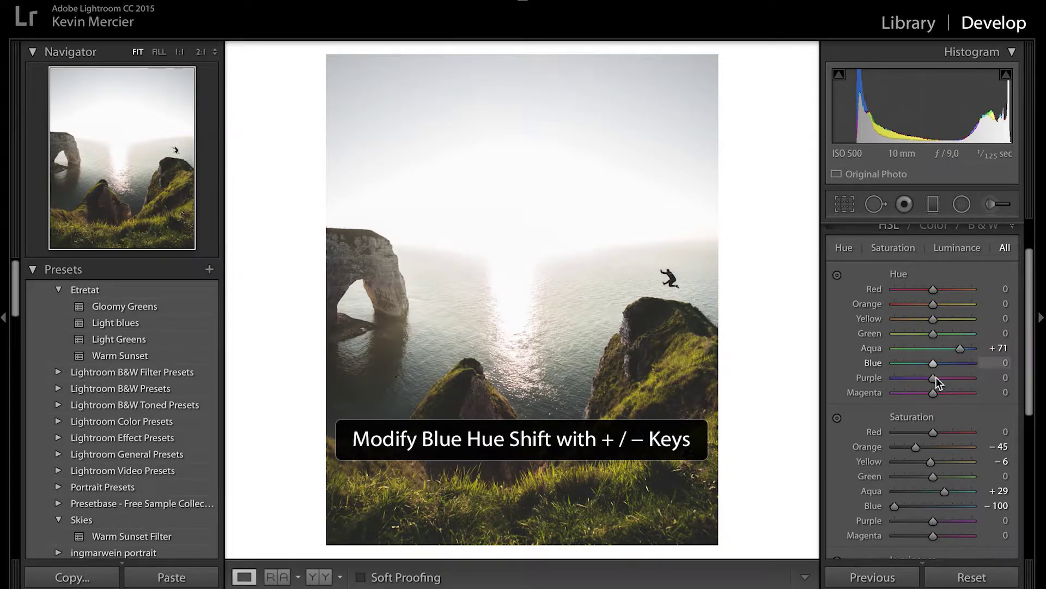
{"action": "key", "text": "minus"}
{"action": "key", "text": "minus"}
{"action": "key", "text": "minus"}
{"action": "key", "text": "minus"}
{"action": "key", "text": "minus"}
{"action": "key", "text": "minus"}
{"action": "key", "text": "minus"}
{"action": "key", "text": "minus"}
{"action": "key", "text": "minus"}
{"action": "key", "text": "minus"}
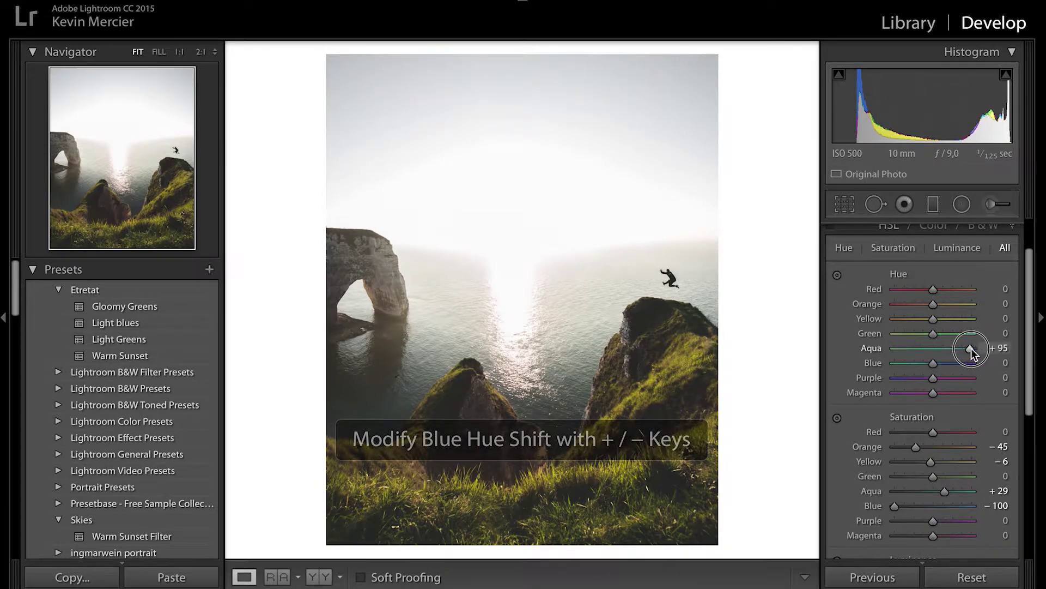
{"action": "key", "text": "plus"}
{"action": "key", "text": "plus"}
{"action": "key", "text": "plus"}
{"action": "key", "text": "plus"}
{"action": "key", "text": "plus"}
{"action": "key", "text": "plus"}
{"action": "key", "text": "plus"}
{"action": "key", "text": "plus"}
{"action": "key", "text": "plus"}
{"action": "key", "text": "plus"}
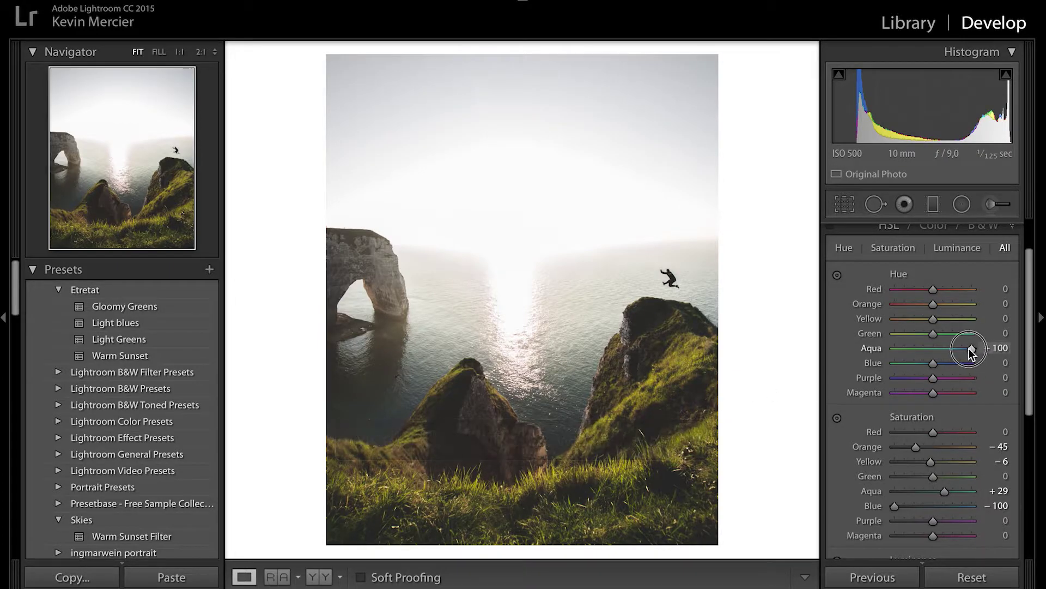
{"action": "left_click_drag", "start_coordinate": [976, 347], "coordinate": [833, 364]}
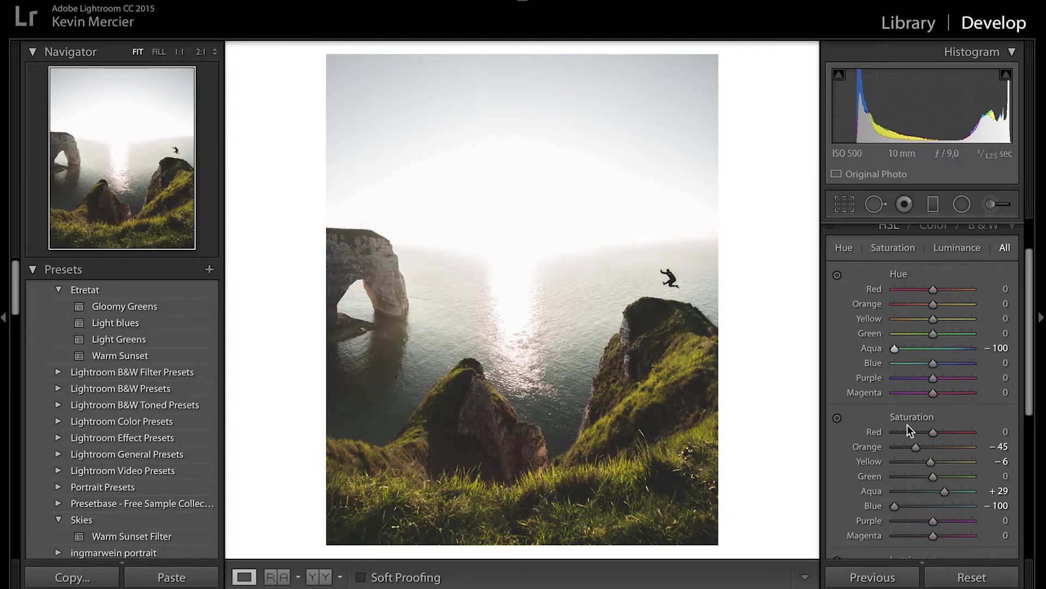
{"action": "left_click_drag", "start_coordinate": [894, 349], "coordinate": [904, 349]}
{"action": "scroll", "coordinate": [947, 457], "scroll_direction": "up", "scroll_amount": 2}
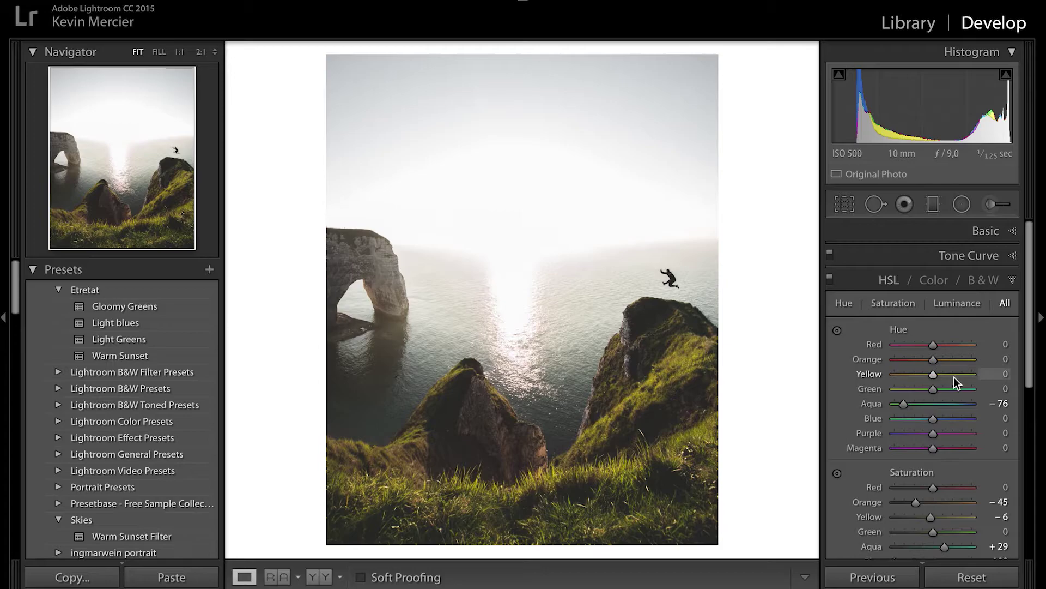
{"action": "left_click", "coordinate": [829, 280]}
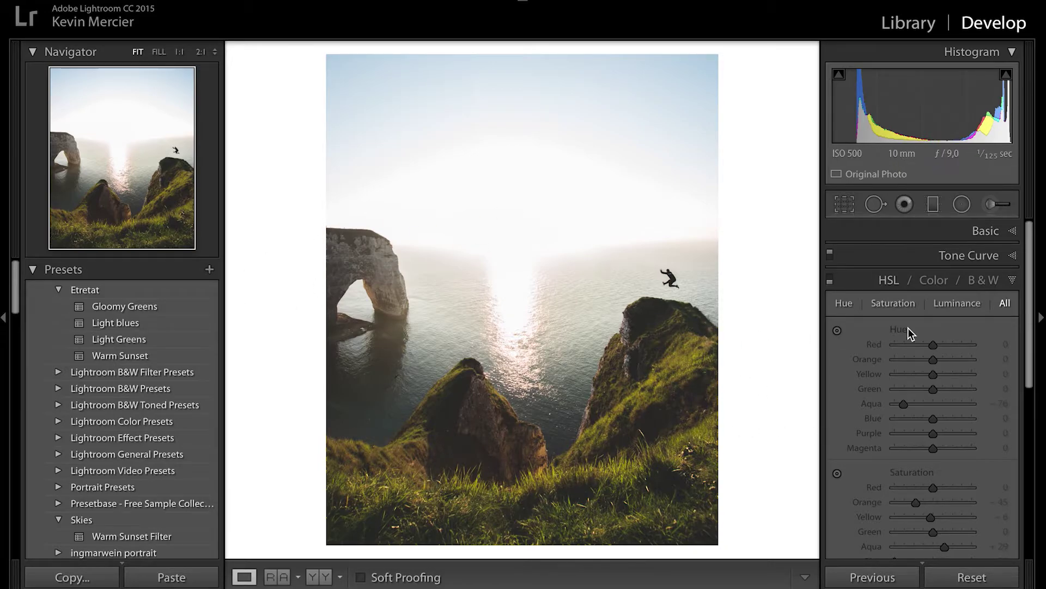
{"action": "left_click", "coordinate": [830, 279]}
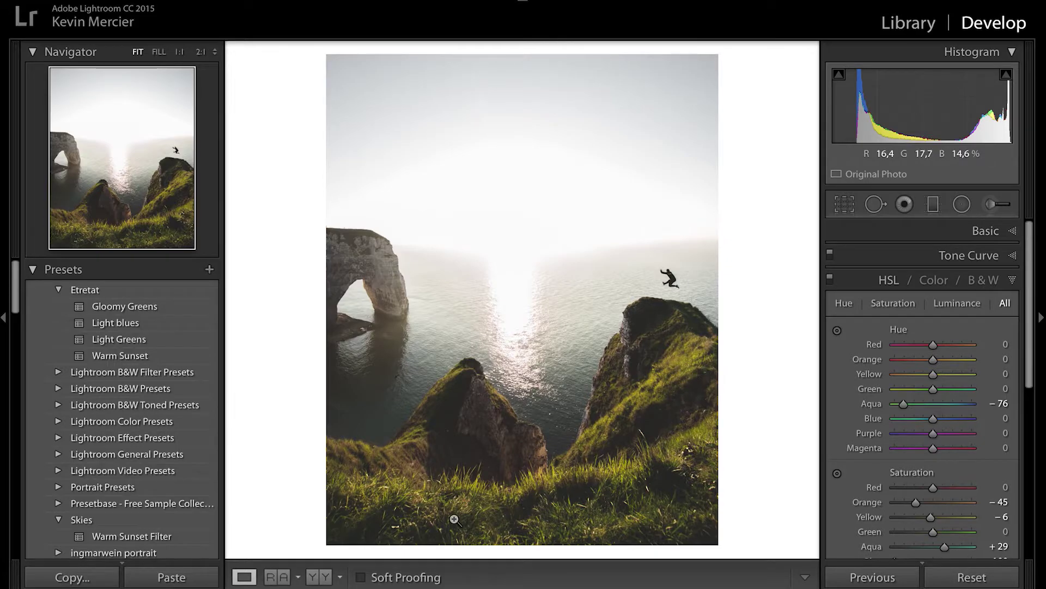
{"action": "left_click", "coordinate": [828, 276]}
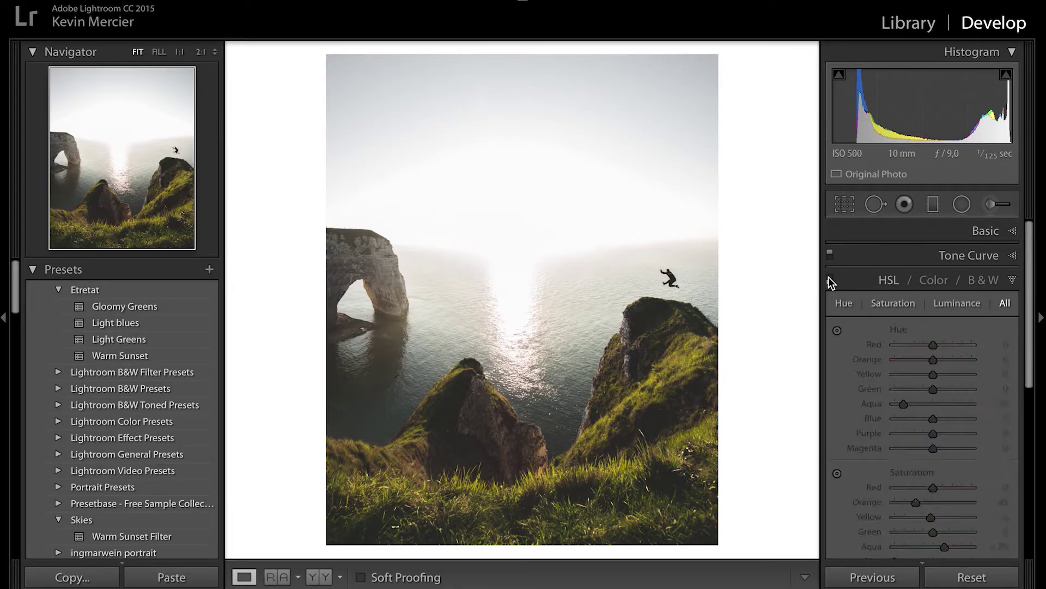
{"action": "left_click", "coordinate": [829, 277]}
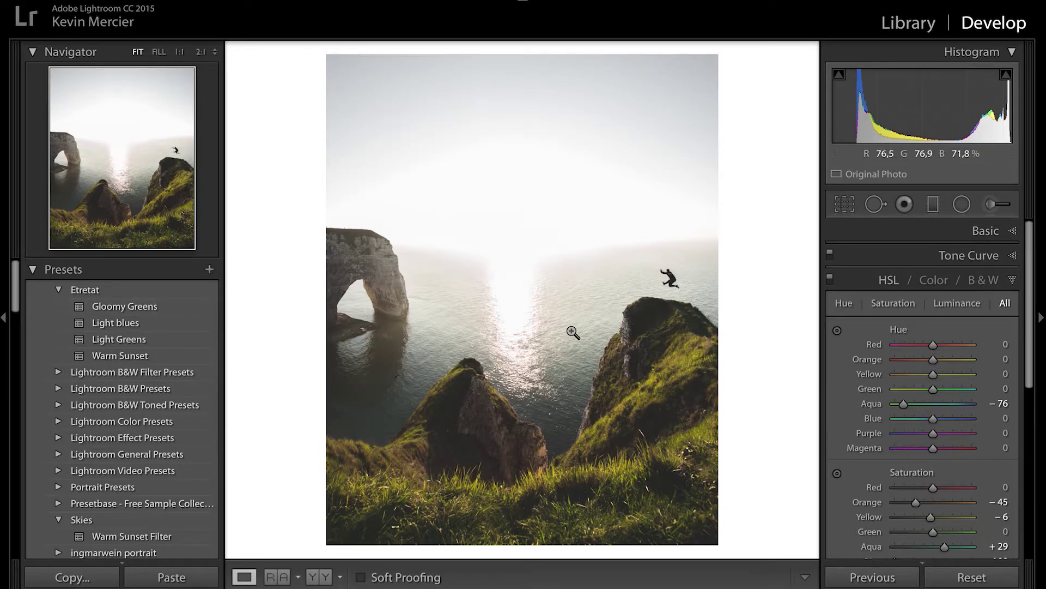
Adjust the upper and midtone curve points to about 47,8 / 52,2 %, comparing with the curve off.
{"action": "left_click", "coordinate": [895, 258]}
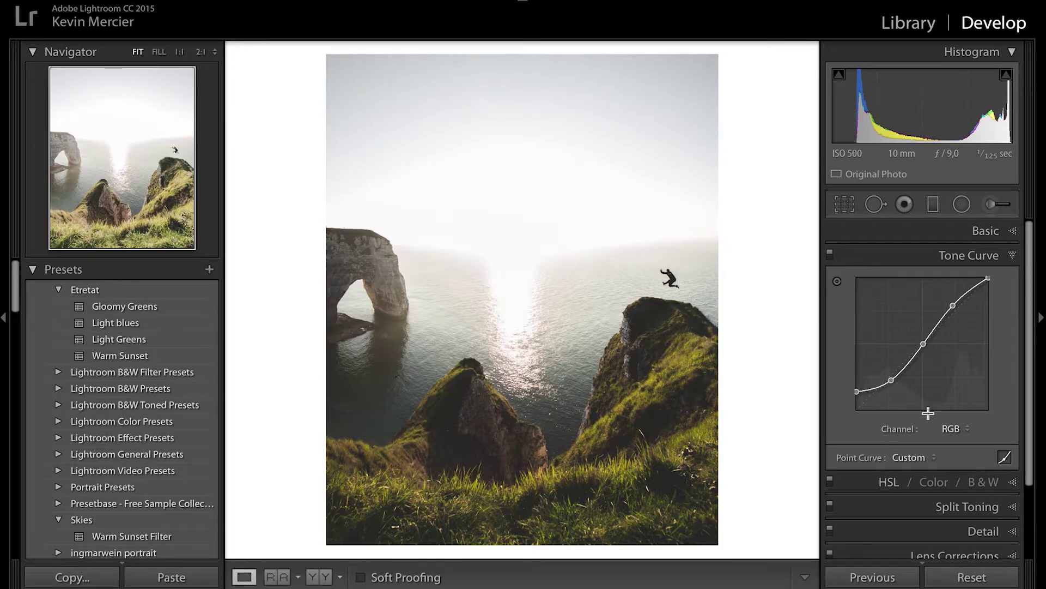
{"action": "left_click_drag", "start_coordinate": [952, 305], "coordinate": [950, 303]}
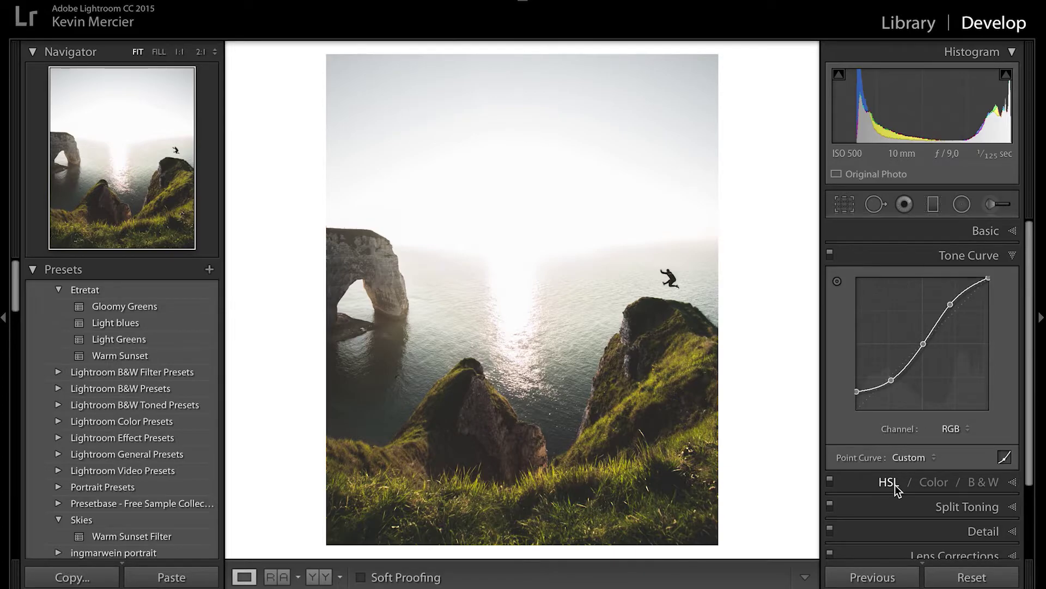
{"action": "left_click_drag", "start_coordinate": [923, 346], "coordinate": [919, 342]}
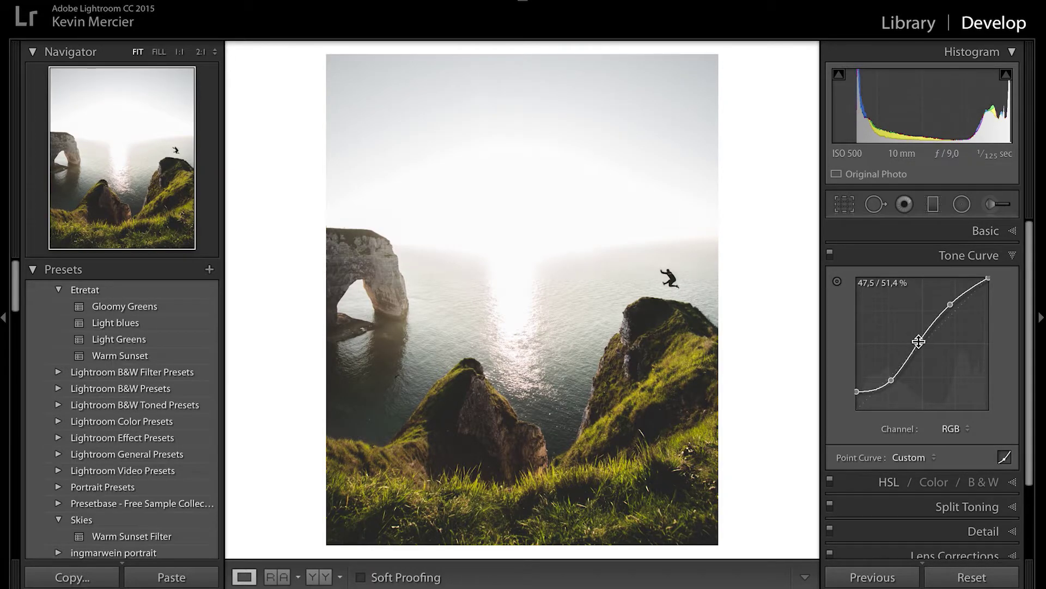
{"action": "left_click_drag", "start_coordinate": [919, 344], "coordinate": [920, 342]}
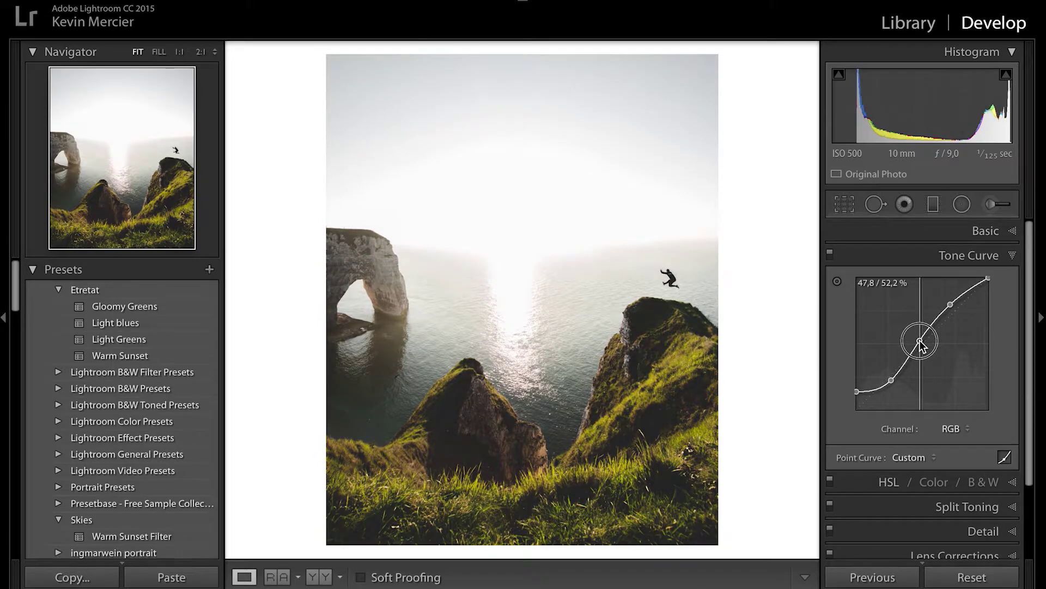
{"action": "left_click", "coordinate": [830, 256]}
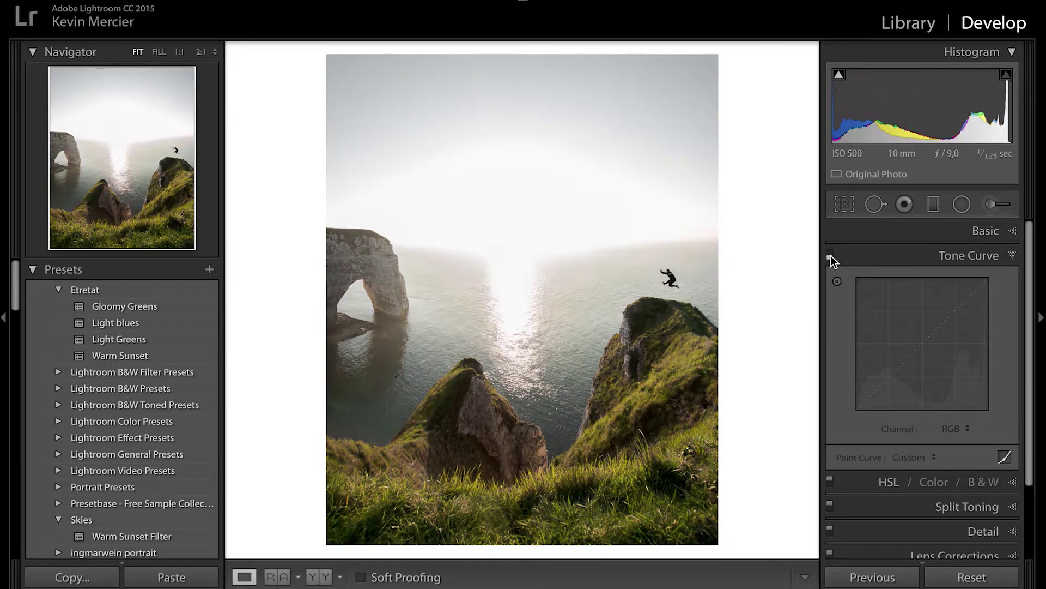
{"action": "left_click", "coordinate": [830, 254]}
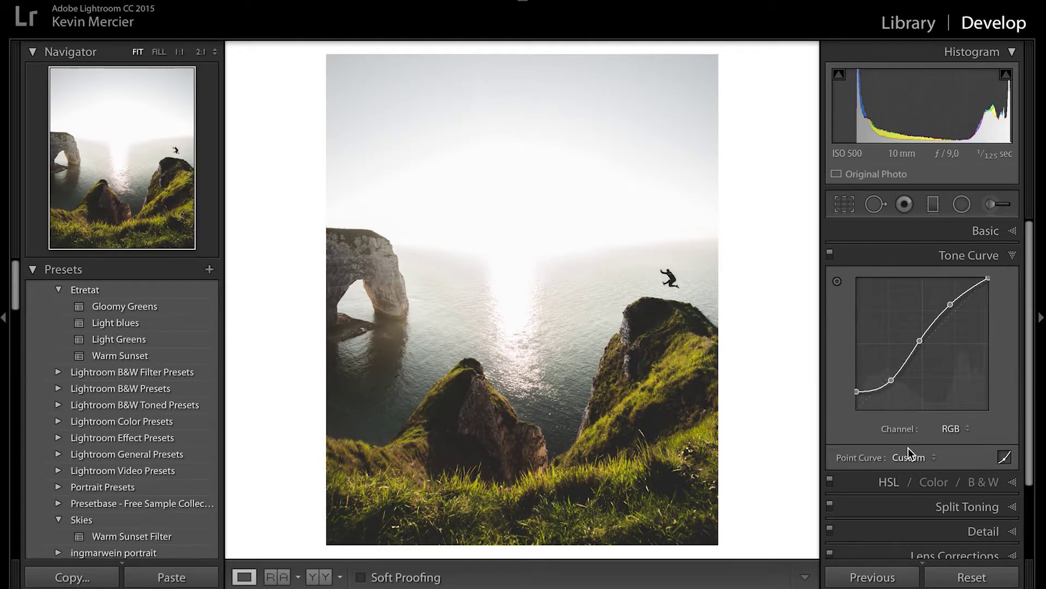
Ease Blacks to -25 and raise Whites to +26 in the Basic panel.
{"action": "left_click", "coordinate": [986, 239]}
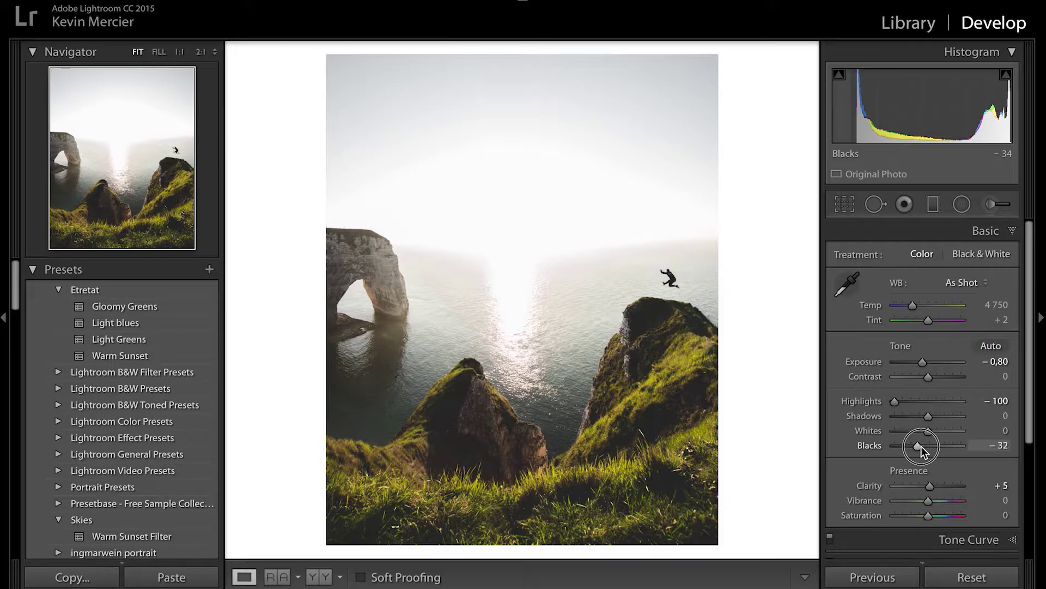
{"action": "left_click_drag", "start_coordinate": [921, 445], "coordinate": [923, 445]}
{"action": "left_click_drag", "start_coordinate": [929, 435], "coordinate": [938, 433]}
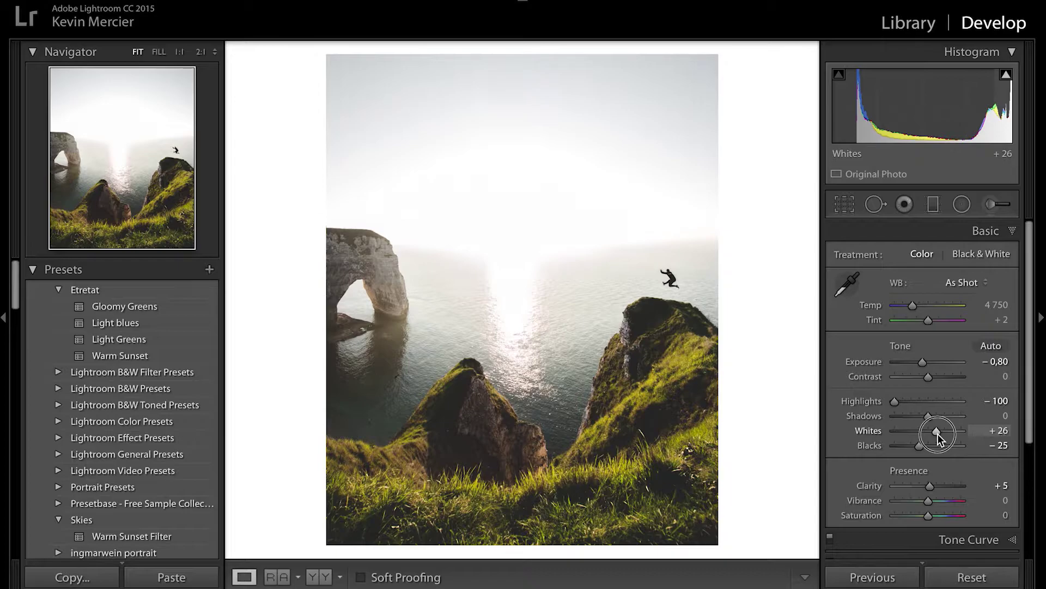
Collapse Basic, show Camera Calibration and shift the Green Primary hue to -67.
{"action": "key", "text": "ctrl+1"}
{"action": "left_click", "coordinate": [930, 431]}
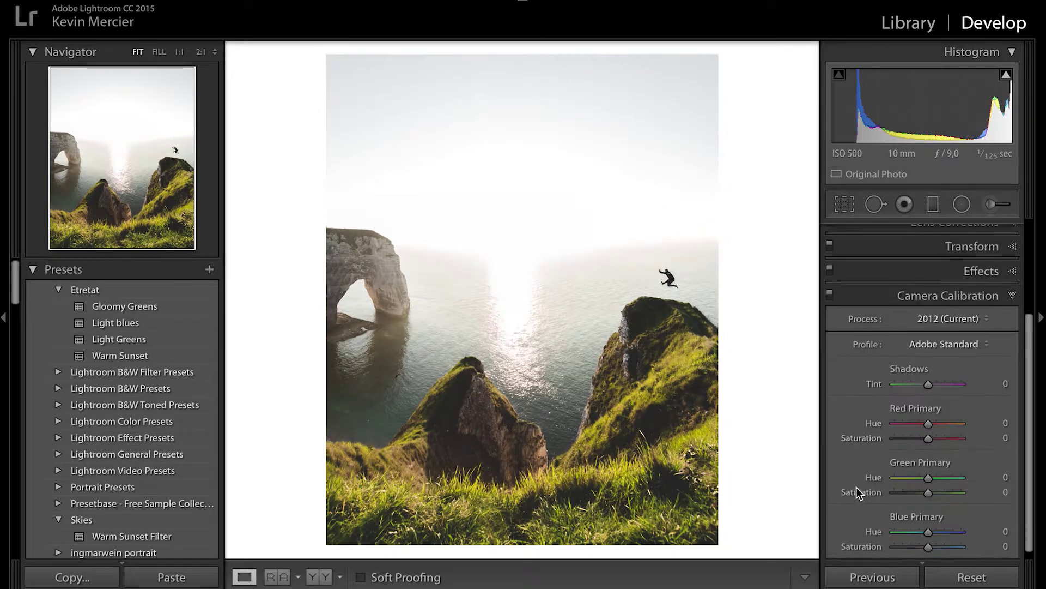
{"action": "scroll", "coordinate": [904, 353], "scroll_direction": "down", "scroll_amount": 1}
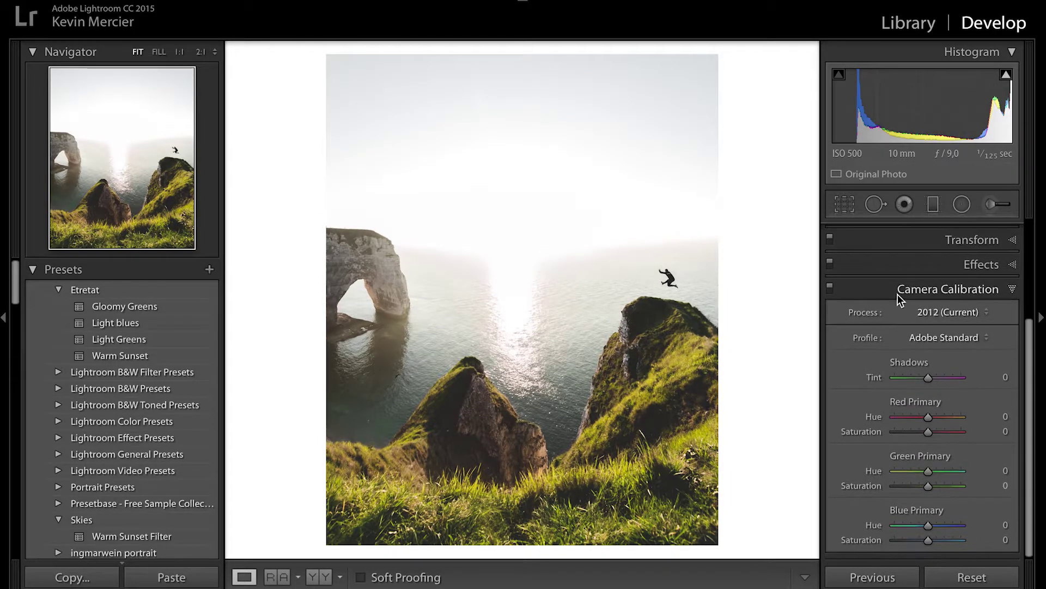
{"action": "scroll", "coordinate": [858, 443], "scroll_direction": "down", "scroll_amount": 1}
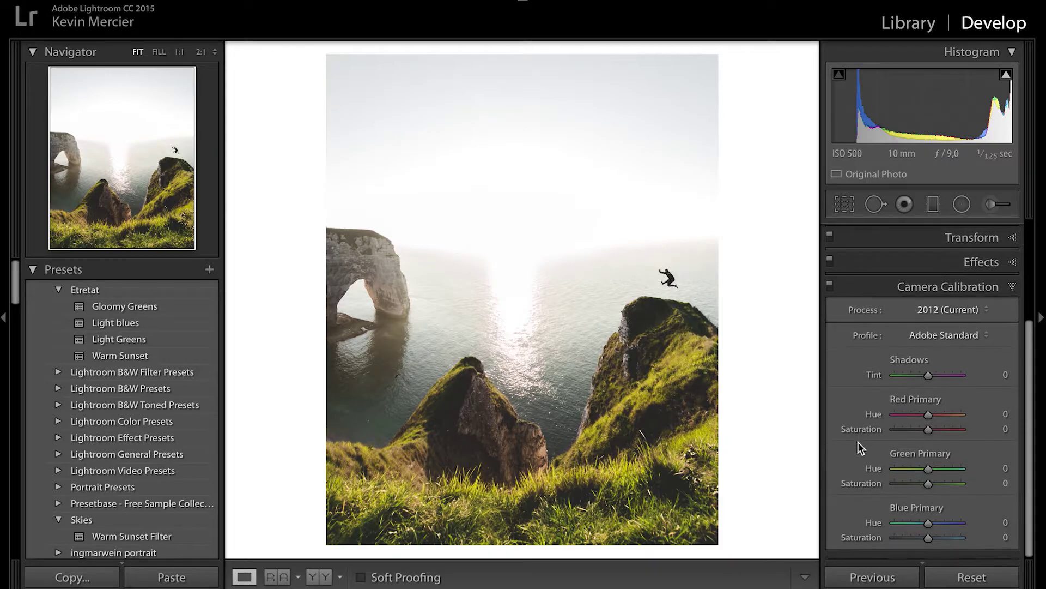
{"action": "scroll", "coordinate": [858, 448], "scroll_direction": "up", "scroll_amount": 1}
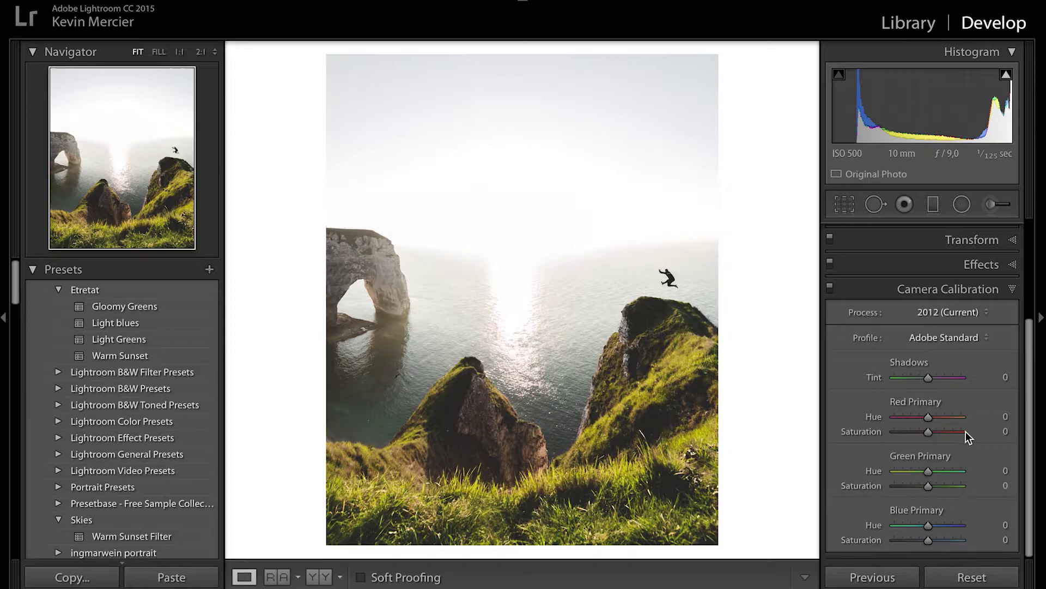
{"action": "scroll", "coordinate": [910, 488], "scroll_direction": "down", "scroll_amount": 1}
{"action": "scroll", "coordinate": [930, 472], "scroll_direction": "up", "scroll_amount": 1}
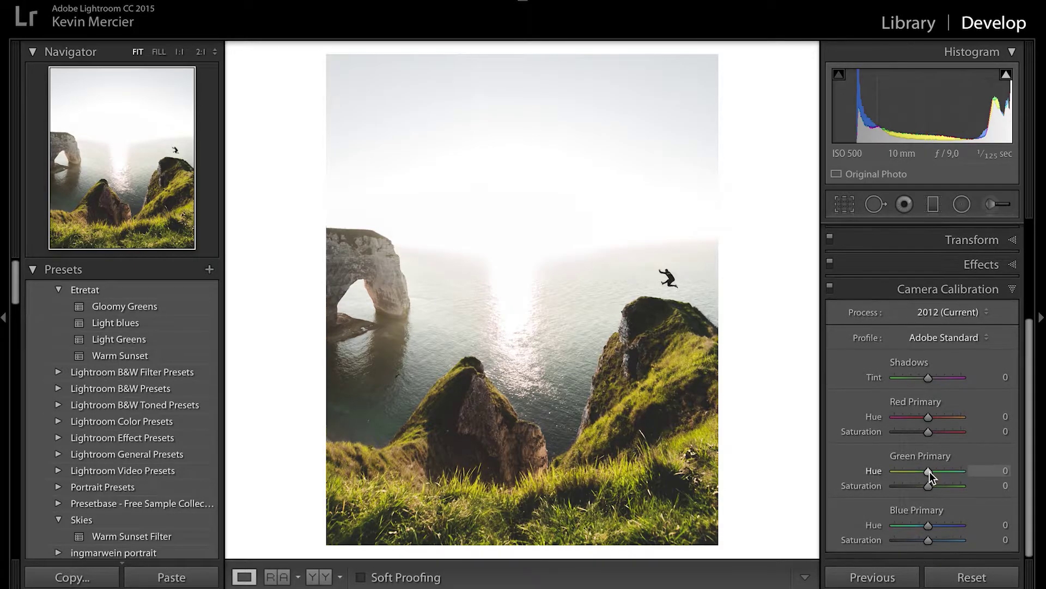
{"action": "left_click_drag", "start_coordinate": [929, 472], "coordinate": [867, 475]}
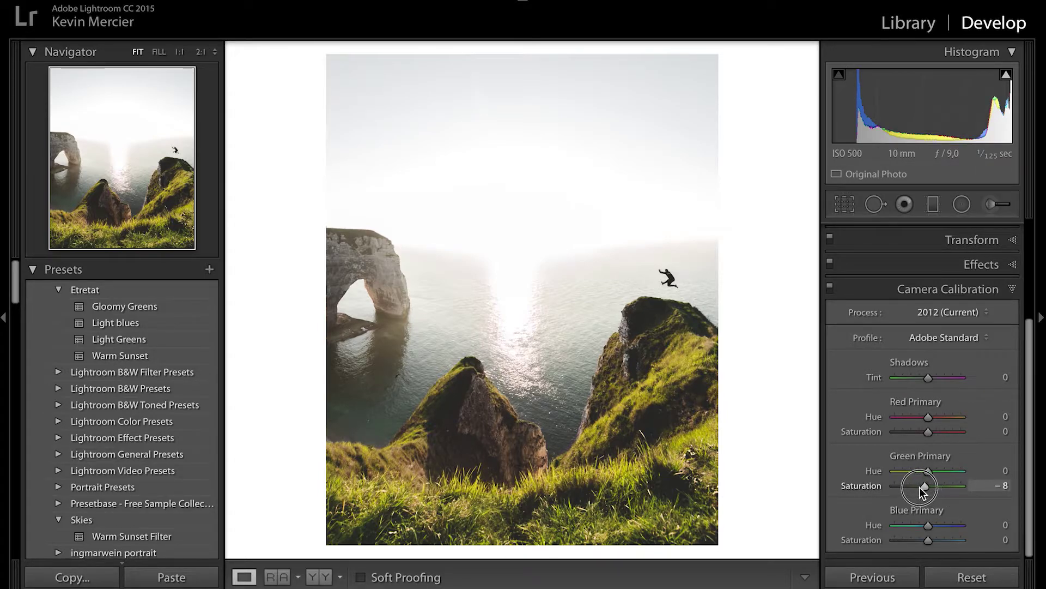
Lower Green Primary Saturation to mute the grass, then toggle calibration off and on to compare.
{"action": "mouse_move", "coordinate": [920, 486]}
{"action": "left_mouse_down"}
{"action": "mouse_move", "coordinate": [901, 488]}
{"action": "mouse_move", "coordinate": [948, 485]}
{"action": "mouse_move", "coordinate": [909, 484]}
{"action": "left_mouse_up"}
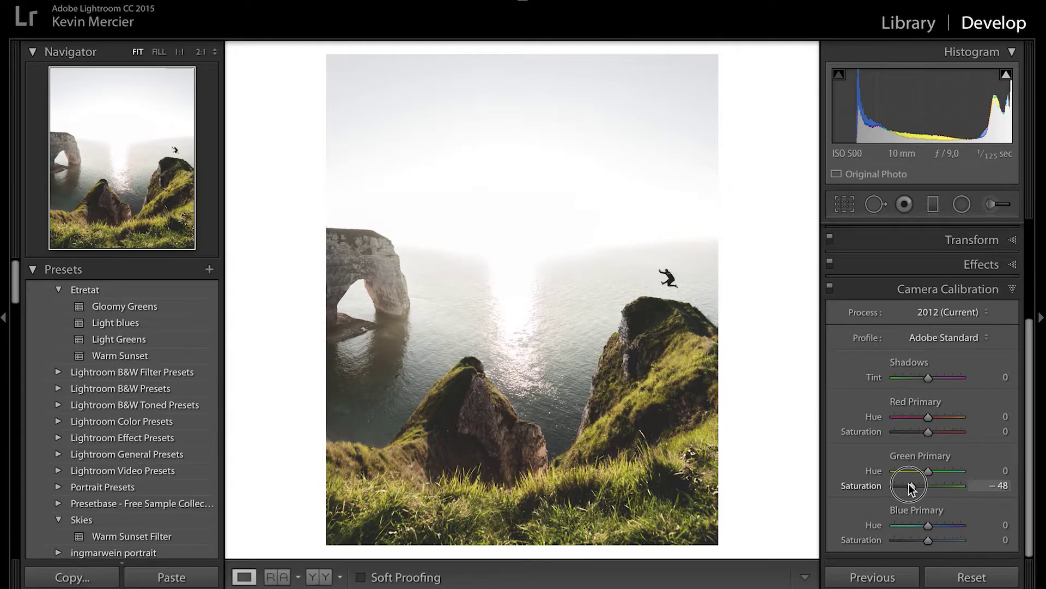
{"action": "left_click_drag", "start_coordinate": [911, 483], "coordinate": [914, 483]}
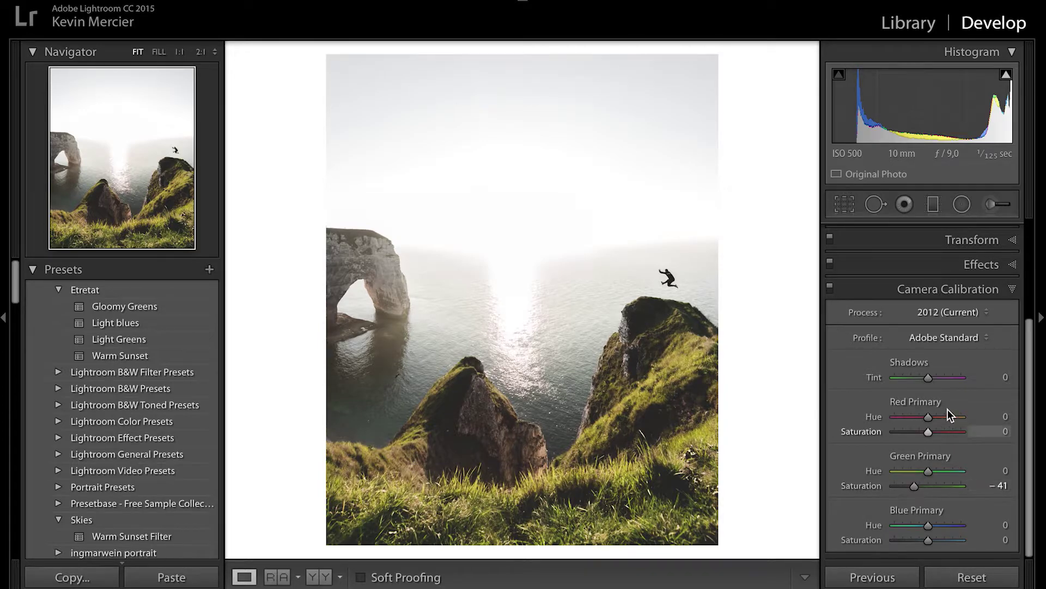
{"action": "left_click", "coordinate": [829, 286]}
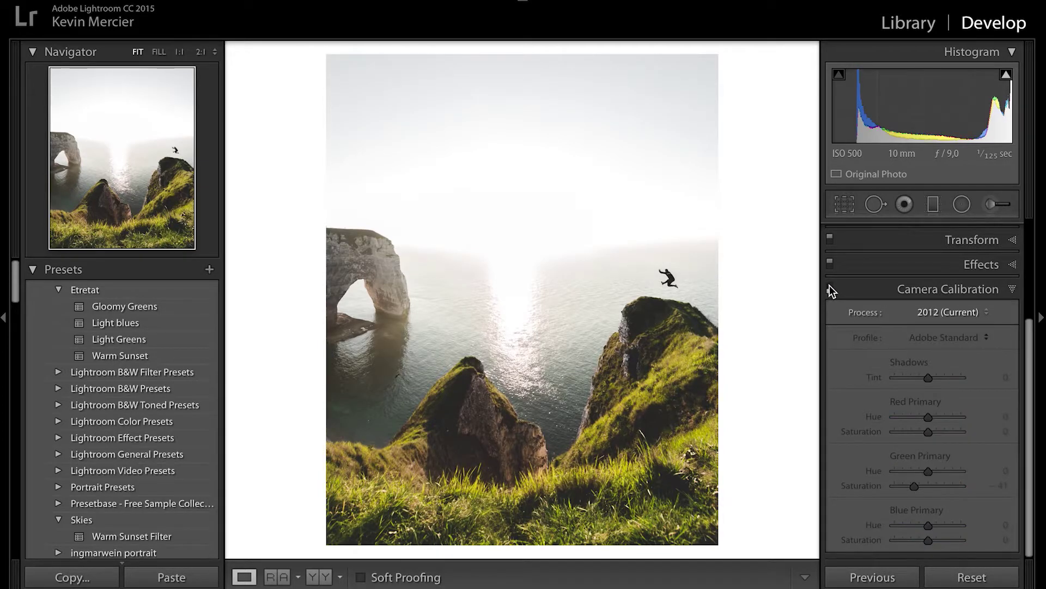
{"action": "left_click", "coordinate": [830, 286]}
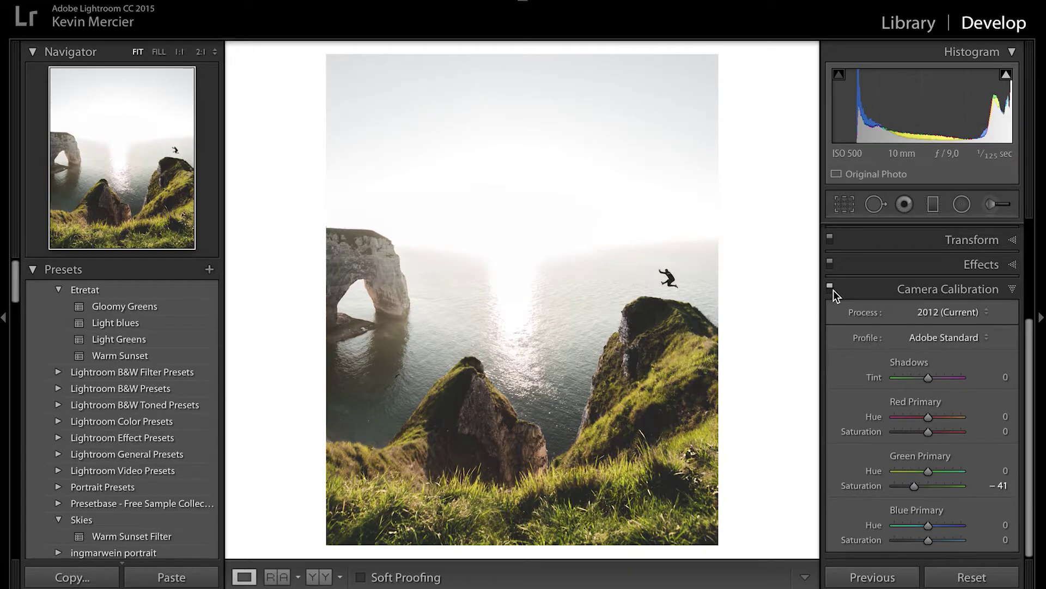
Collapse Camera Calibration and briefly expand, then collapse, the Basic panel.
{"action": "left_click", "coordinate": [980, 287]}
{"action": "left_click", "coordinate": [984, 229]}
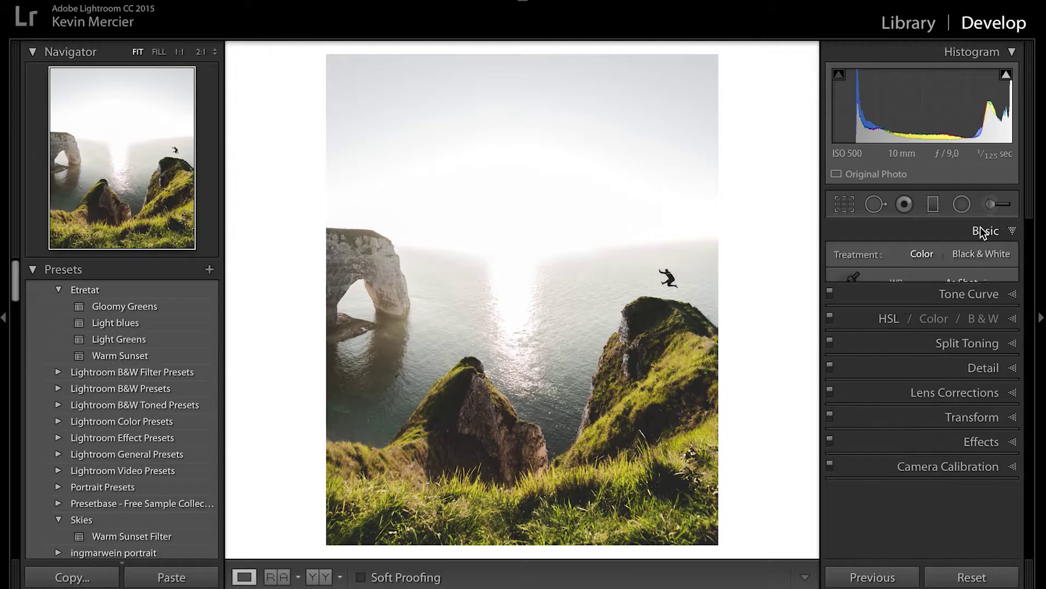
{"action": "scroll", "coordinate": [899, 374], "scroll_direction": "down", "scroll_amount": 3}
{"action": "scroll", "coordinate": [899, 375], "scroll_direction": "up", "scroll_amount": 3}
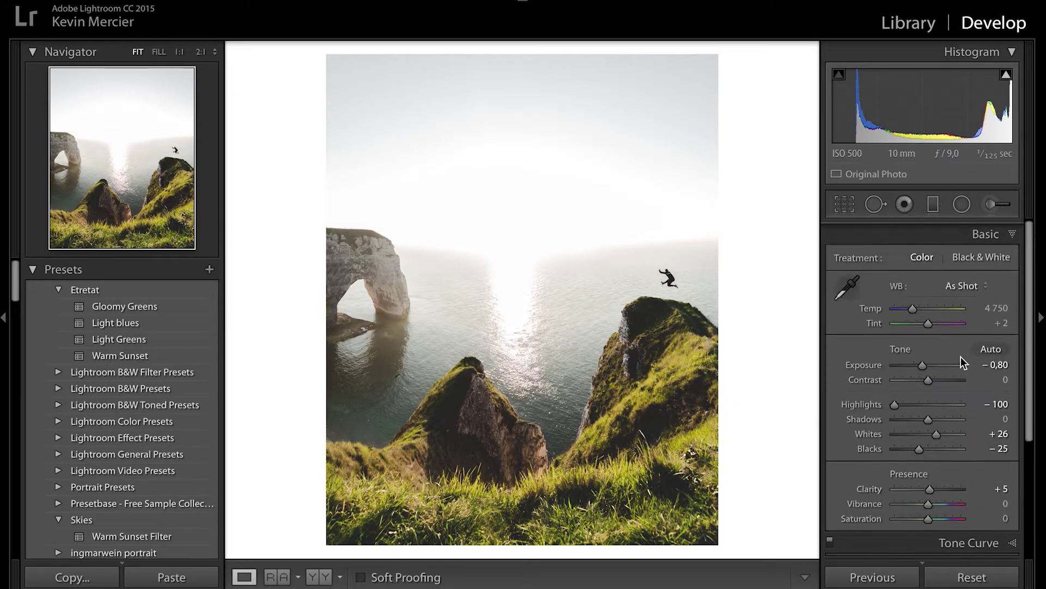
{"action": "left_click", "coordinate": [1000, 236]}
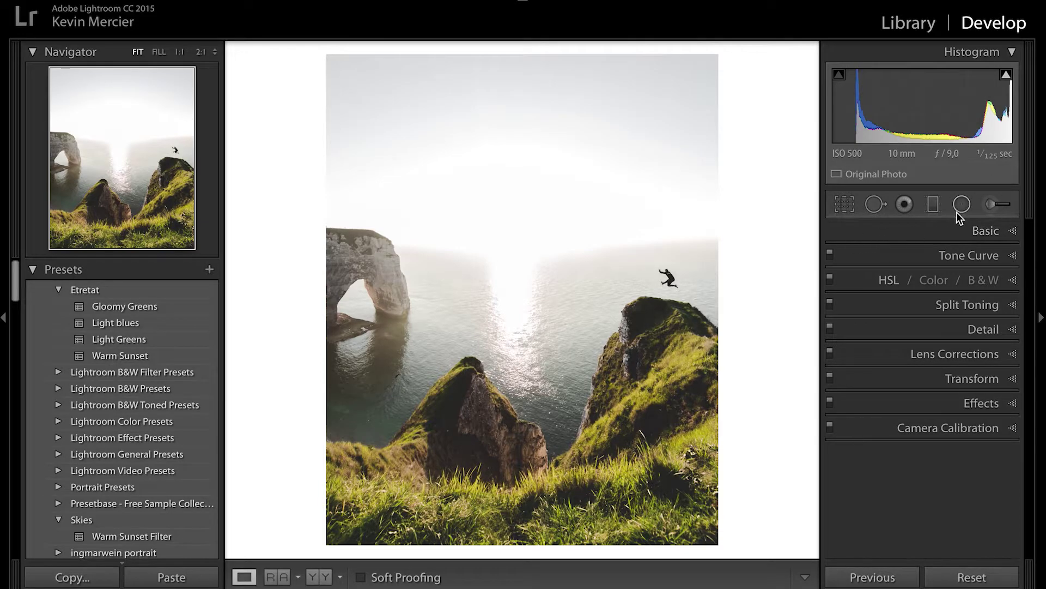
Try the Graduated, Radial and Brush tools, then return to Graduated Filter with all effect values reset to 0.
{"action": "left_click", "coordinate": [927, 212]}
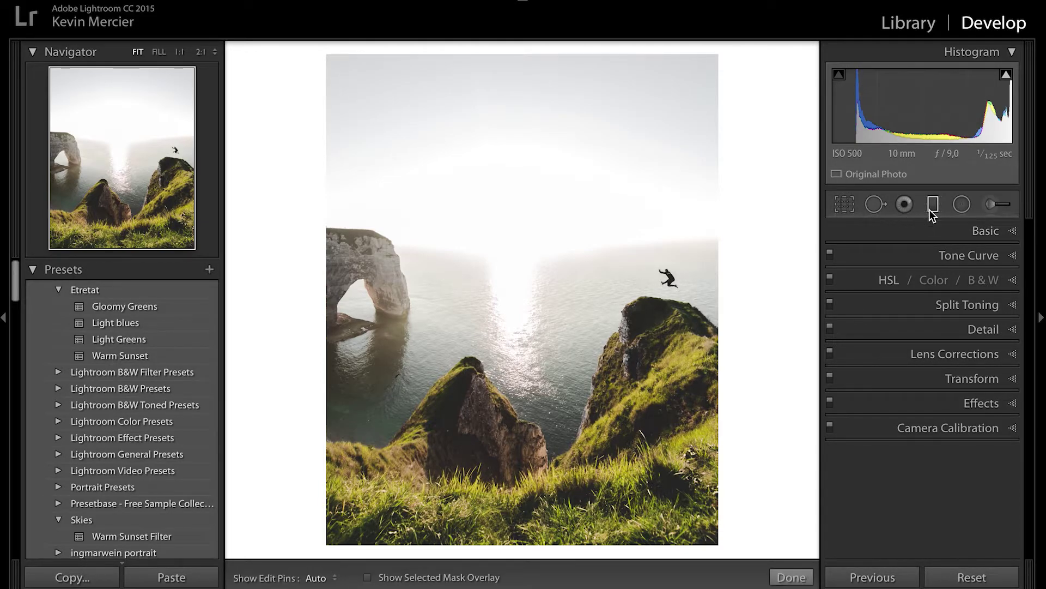
{"action": "left_click", "coordinate": [962, 207]}
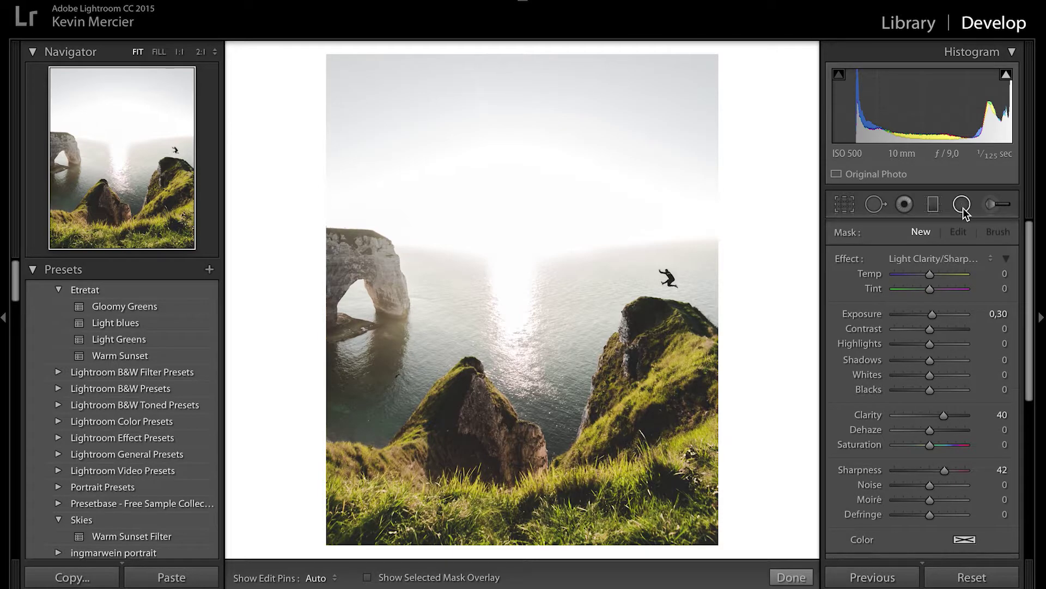
{"action": "left_click", "coordinate": [990, 207]}
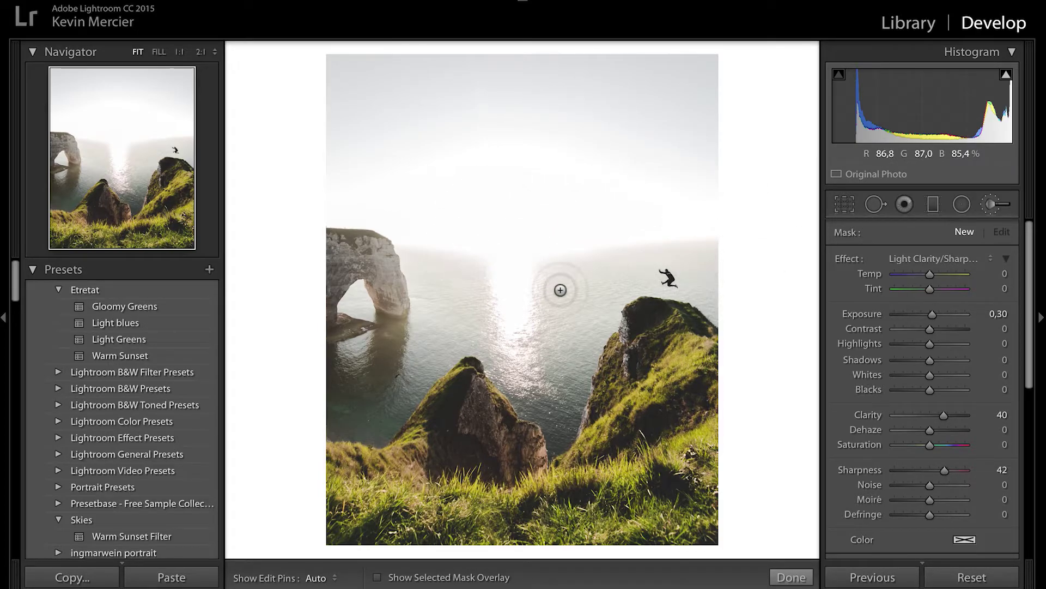
{"action": "key", "text": "m"}
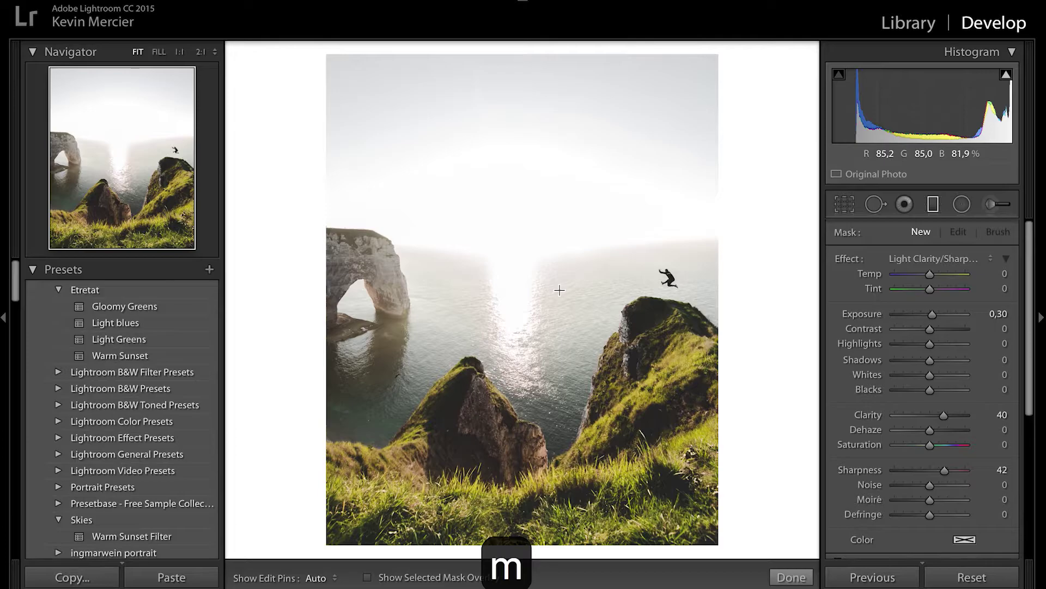
{"action": "double_click", "coordinate": [843, 257]}
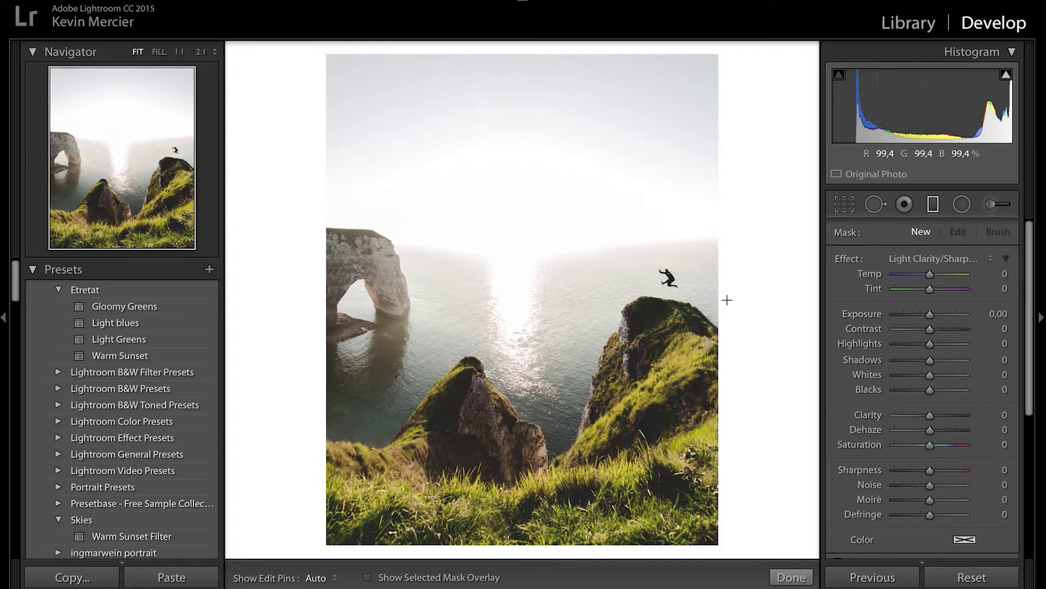
Draw a graduated filter down from the top of the sky at -2,00 exposure and close it.
{"action": "left_click_drag", "start_coordinate": [929, 314], "coordinate": [913, 312]}
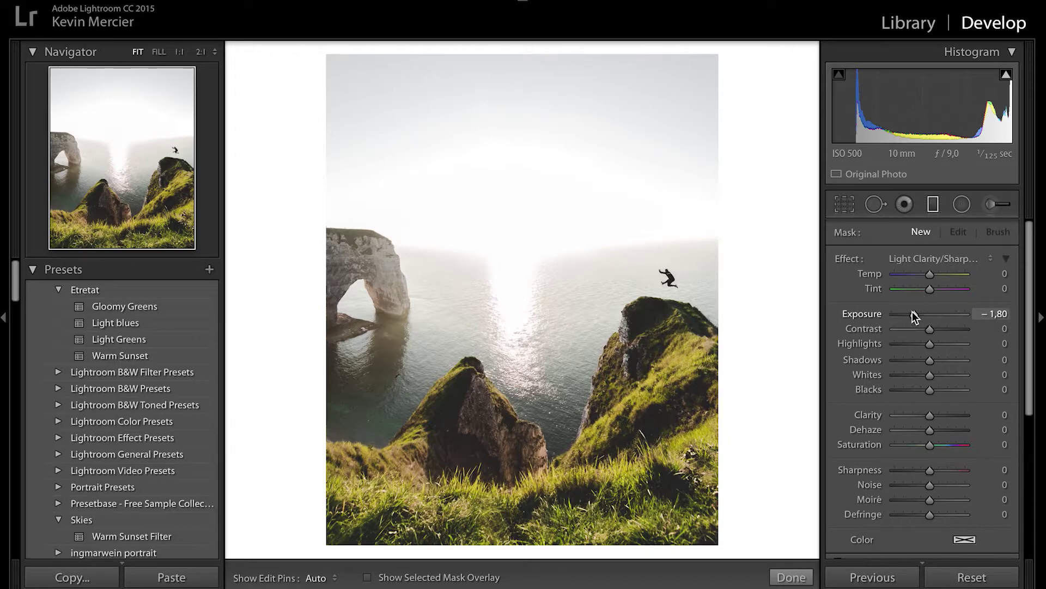
{"action": "key", "text": "Up"}
{"action": "key", "text": "Up"}
{"action": "key", "text": "Up"}
{"action": "key", "text": "Up"}
{"action": "key", "text": "Up"}
{"action": "key", "text": "Up"}
{"action": "key", "text": "Up"}
{"action": "key", "text": "Up"}
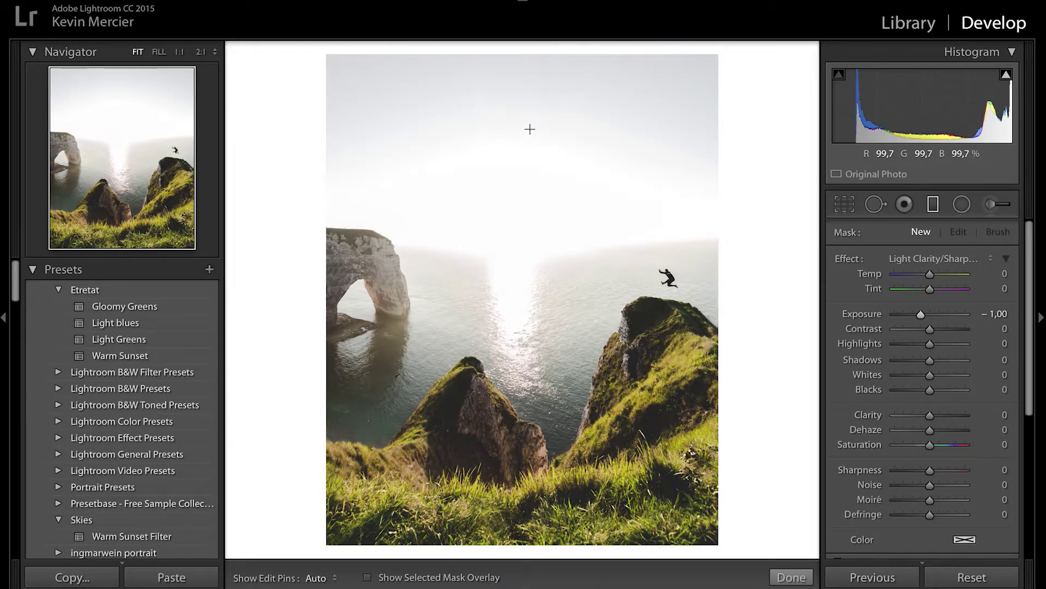
{"action": "left_click_drag", "start_coordinate": [524, 85], "coordinate": [518, 292]}
{"action": "key", "text": "o"}
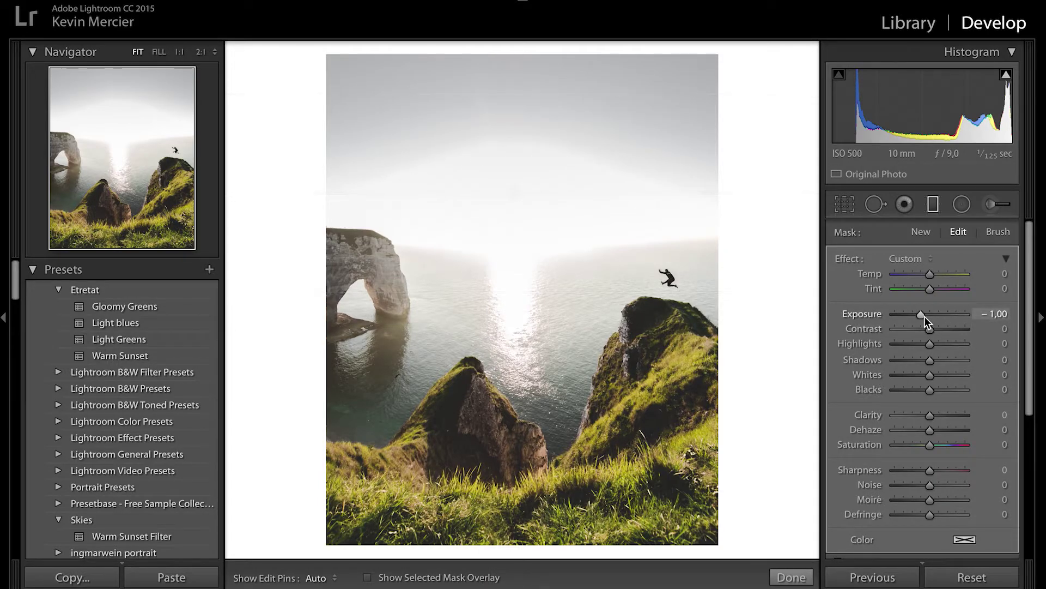
{"action": "key", "text": "Down"}
{"action": "key", "text": "Down"}
{"action": "key", "text": "Down"}
{"action": "key", "text": "Down"}
{"action": "key", "text": "Down"}
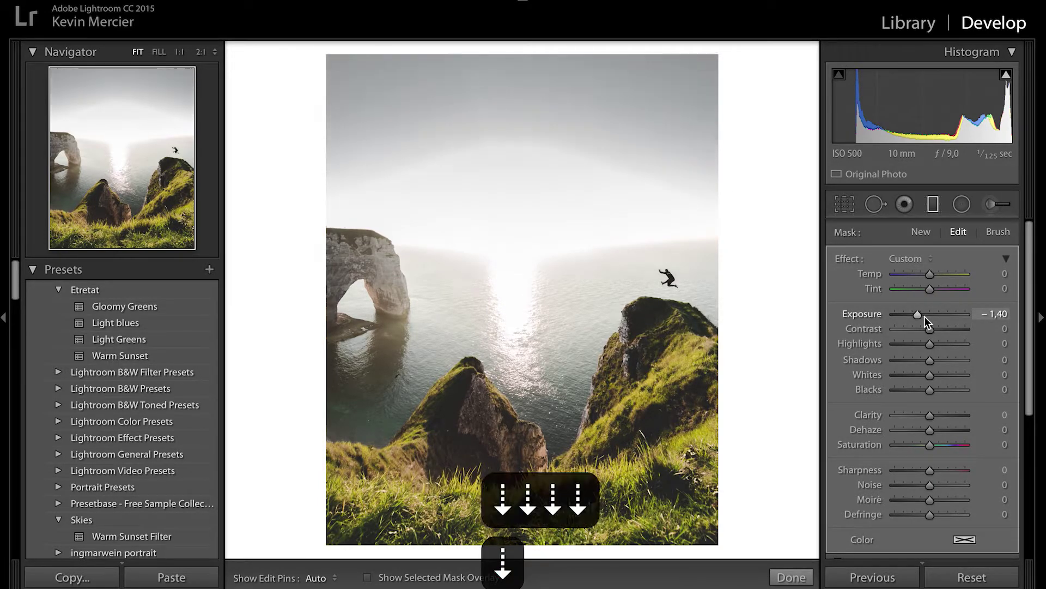
{"action": "key", "text": "Down"}
{"action": "key", "text": "Down"}
{"action": "key", "text": "Down"}
{"action": "key", "text": "Down"}
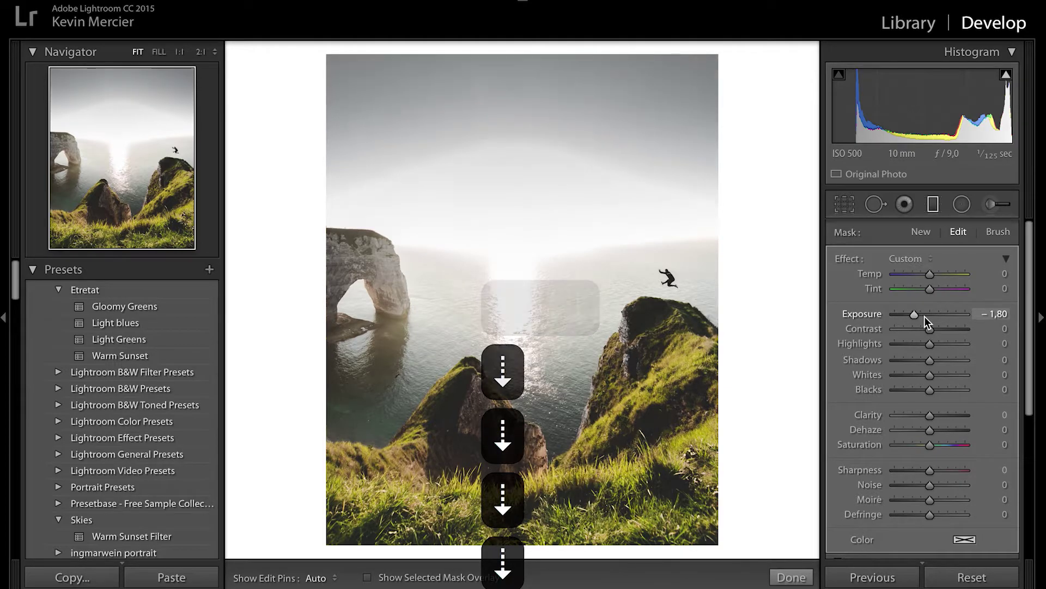
{"action": "key", "text": "Down"}
{"action": "key", "text": "Down"}
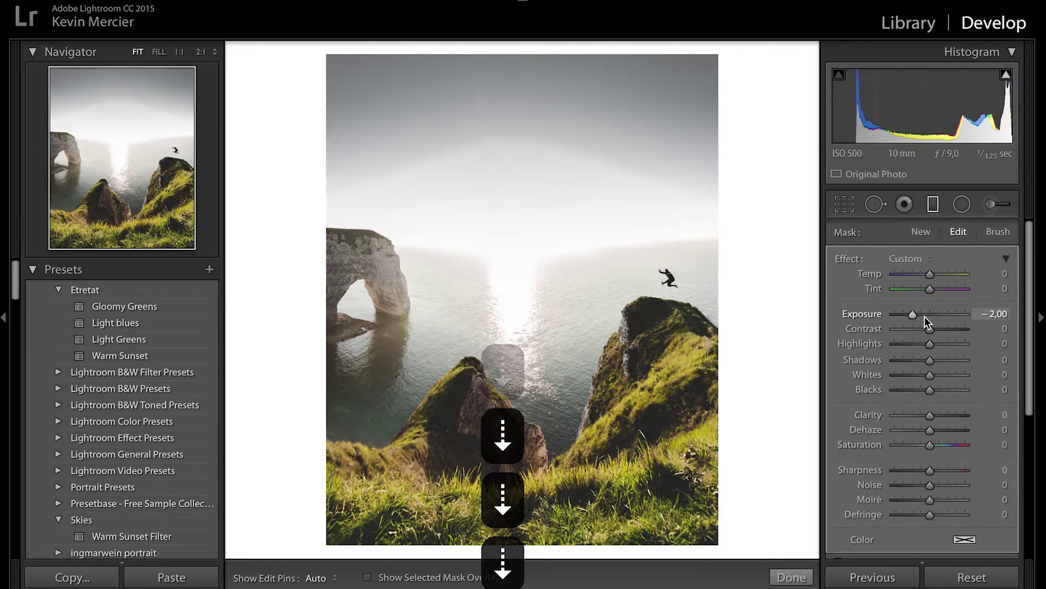
{"action": "key", "text": "Up"}
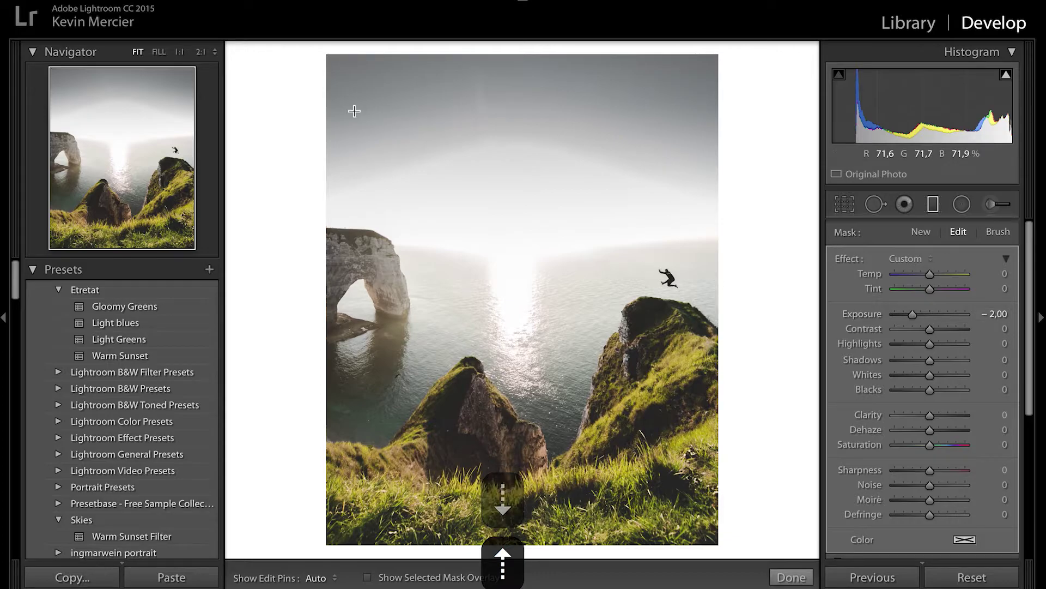
{"action": "key", "text": "m"}
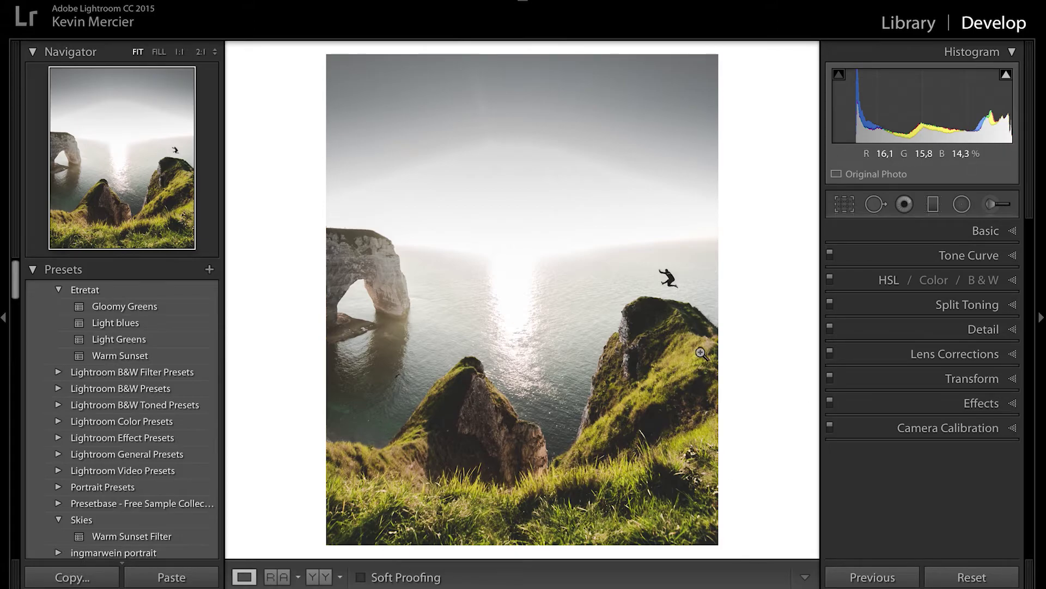
{"action": "scroll", "coordinate": [155, 437], "scroll_direction": "down", "scroll_amount": 10}
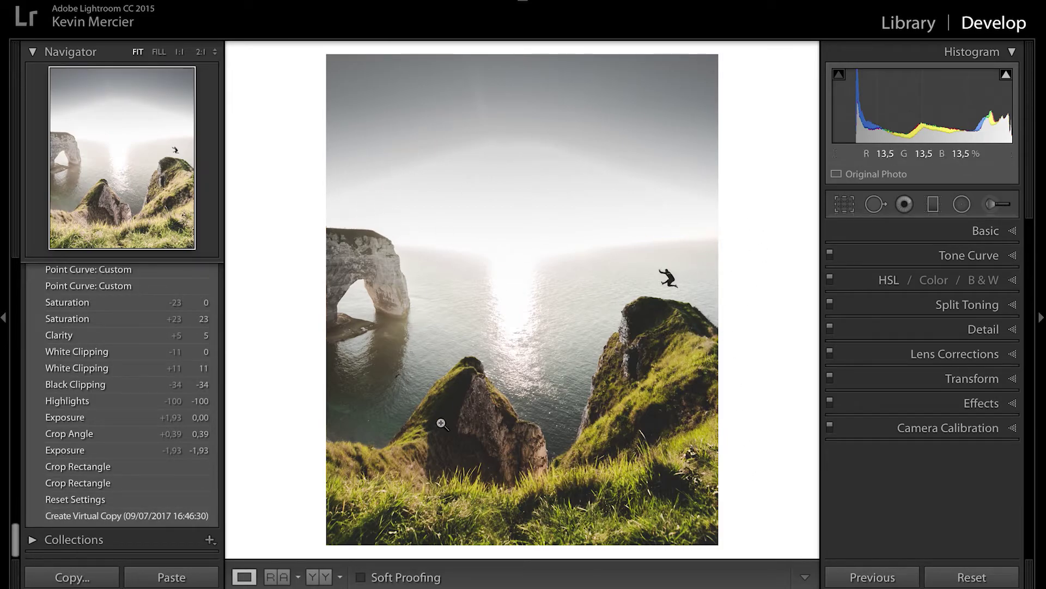
{"action": "left_click", "coordinate": [99, 504]}
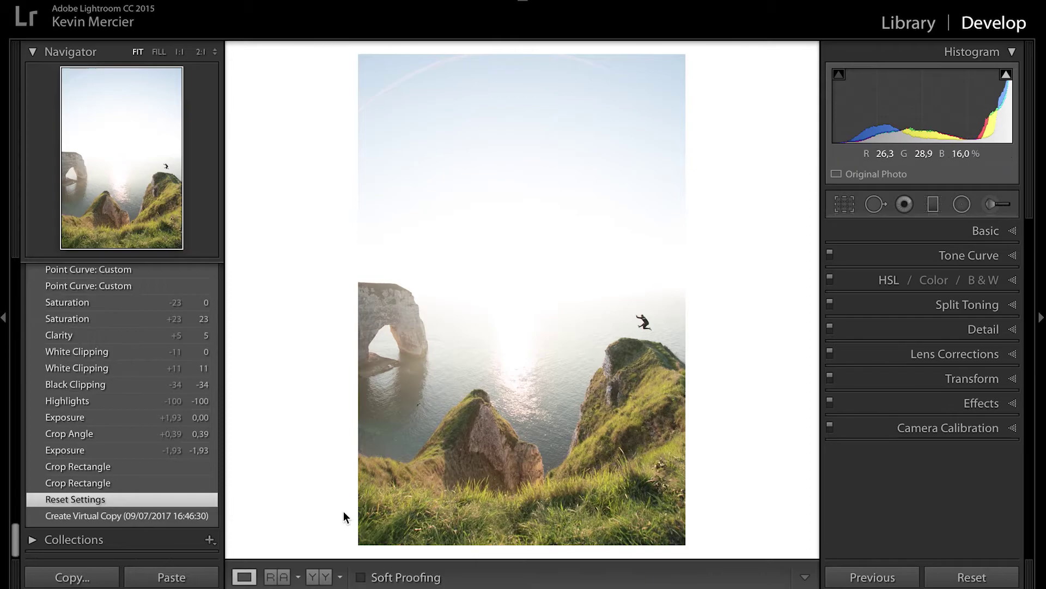
{"action": "scroll", "coordinate": [145, 423], "scroll_direction": "up", "scroll_amount": 5}
{"action": "scroll", "coordinate": [145, 424], "scroll_direction": "up", "scroll_amount": 15}
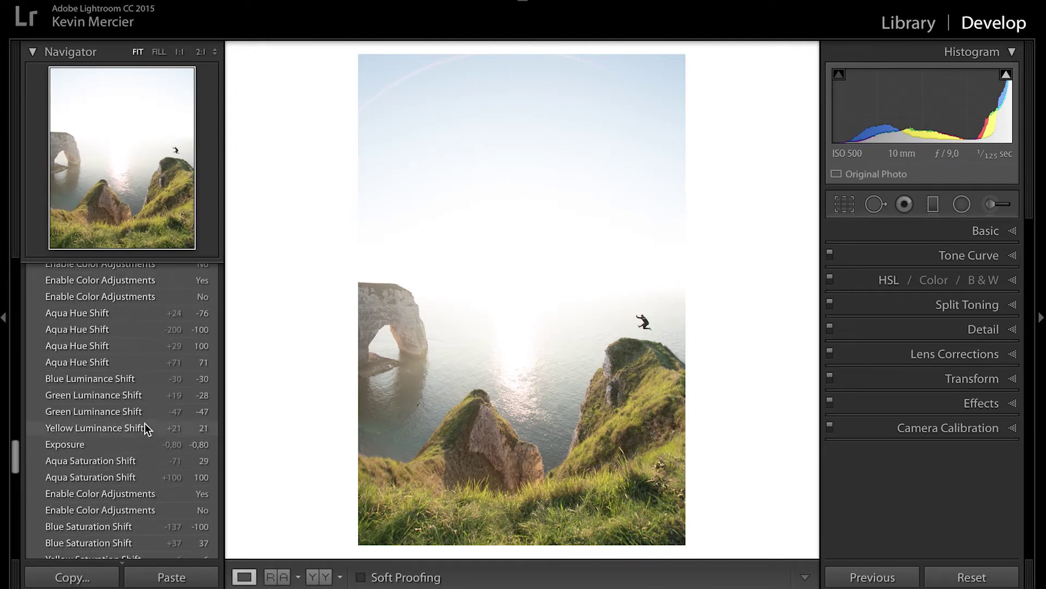
{"action": "scroll", "coordinate": [145, 423], "scroll_direction": "down", "scroll_amount": 3}
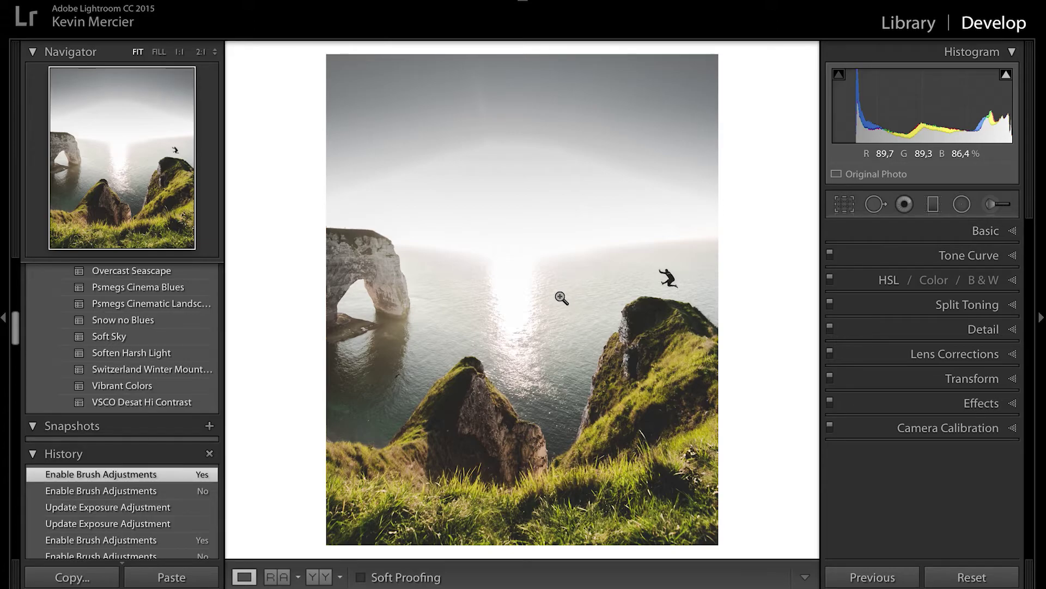
Send the edited cliff photo to Photoshop CC 2017 through Edit In.
{"action": "right_click", "coordinate": [559, 295]}
{"action": "mouse_move", "coordinate": [650, 270]}
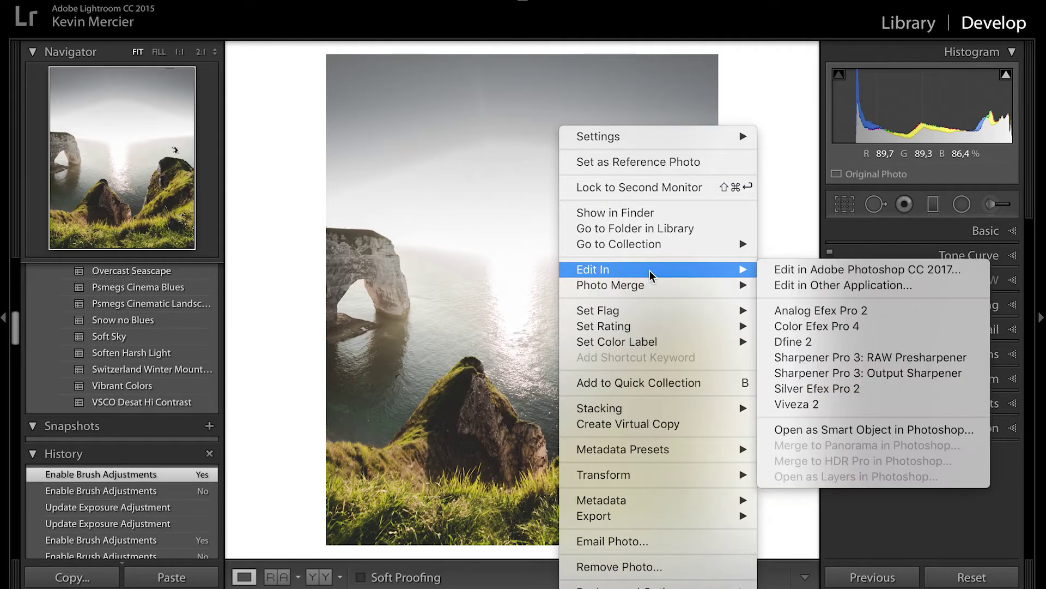
{"action": "left_click", "coordinate": [783, 271]}
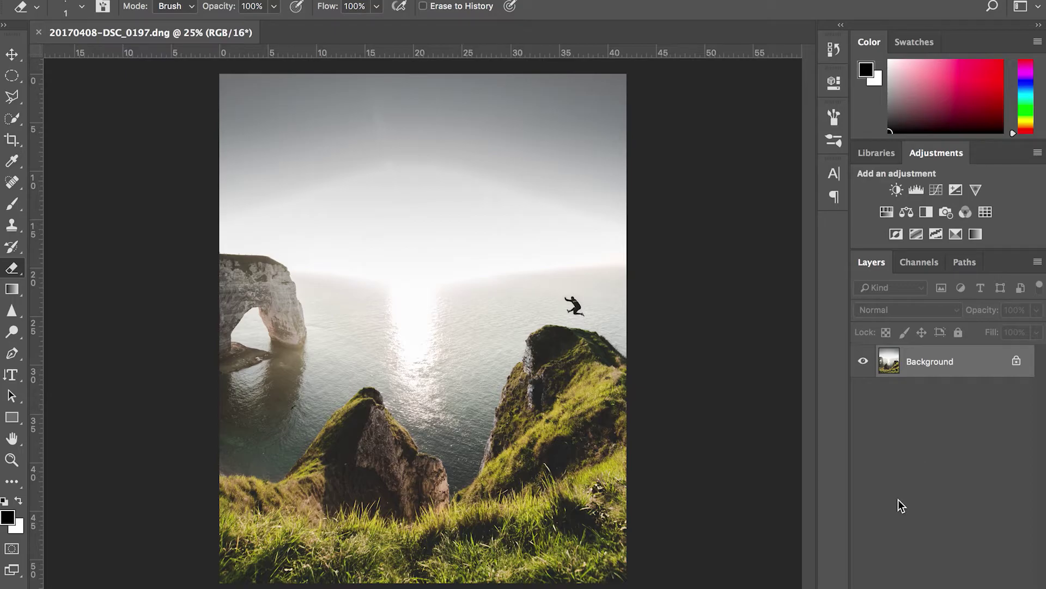
Add an empty Layer 1 above the Background and select the Gradient tool.
{"action": "key", "text": "shift+super+n"}
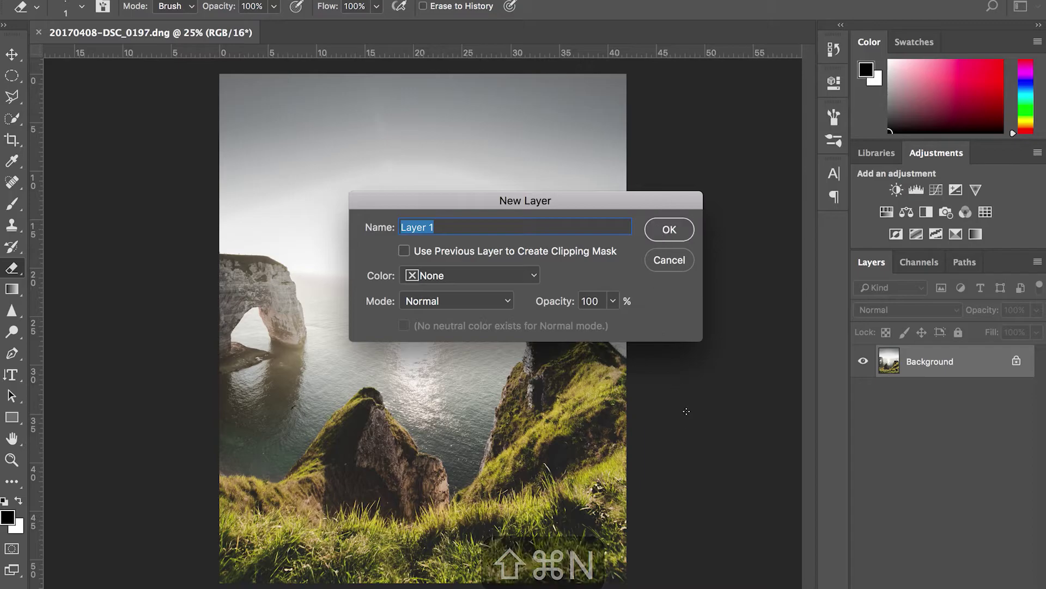
{"action": "left_click", "coordinate": [656, 233]}
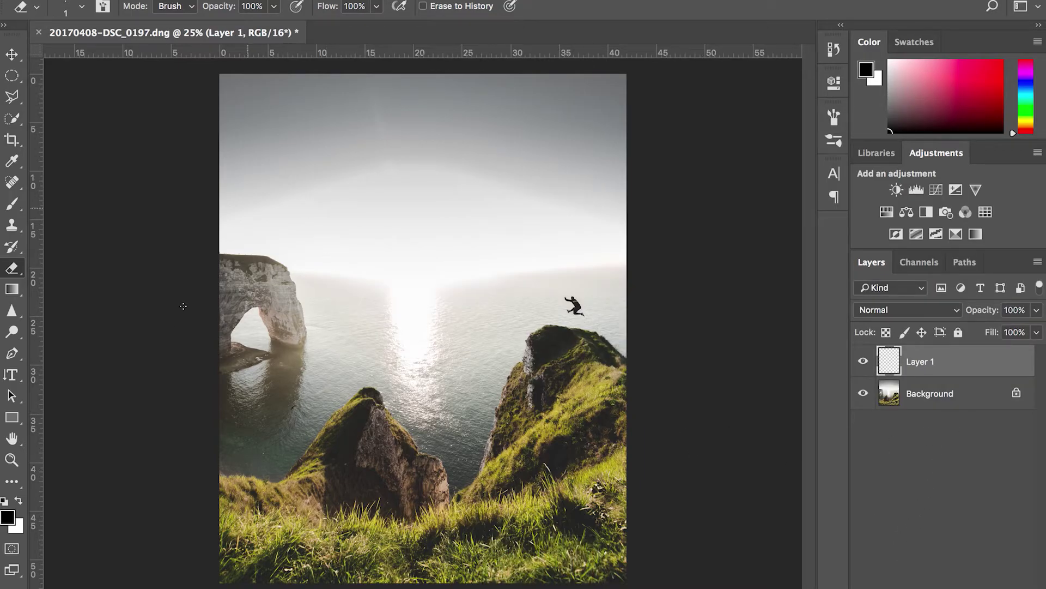
{"action": "left_click", "coordinate": [12, 290]}
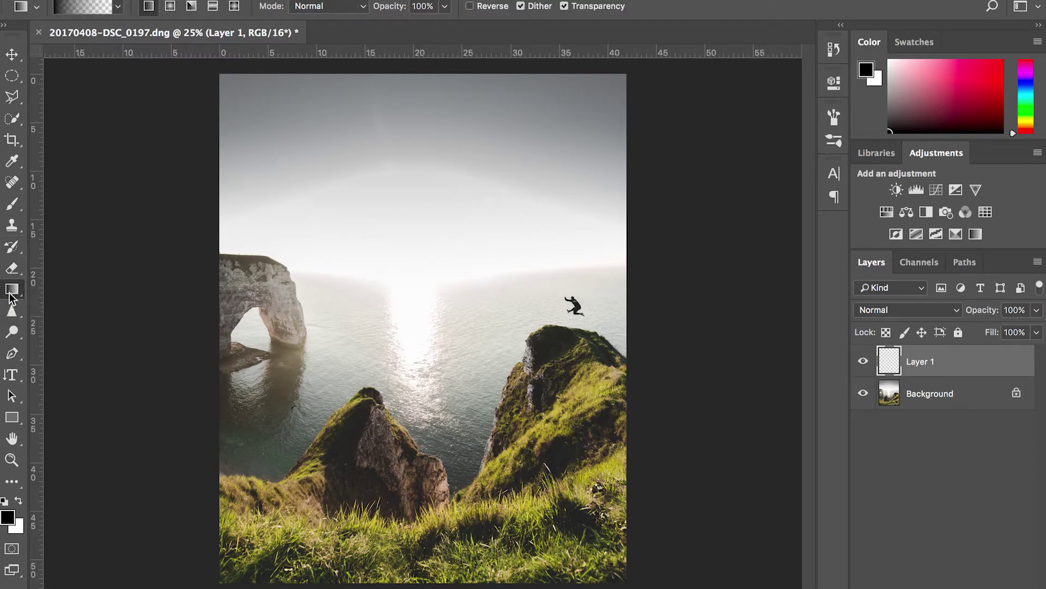
Append the Special Effects gradient set and choose the transparent rainbow gradient.
{"action": "left_click", "coordinate": [118, 7]}
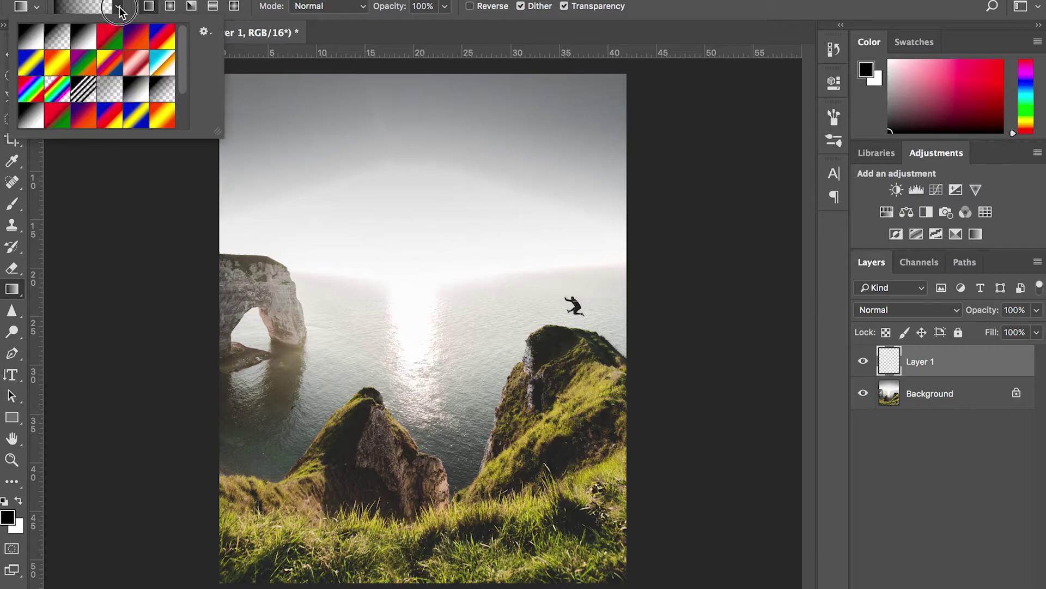
{"action": "left_click", "coordinate": [205, 33]}
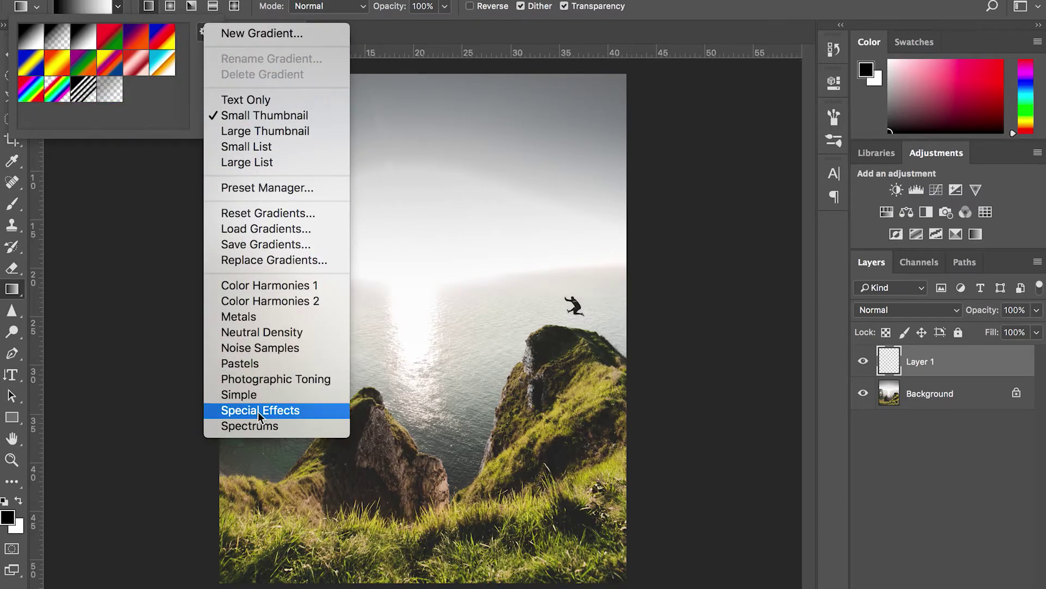
{"action": "left_click", "coordinate": [261, 412]}
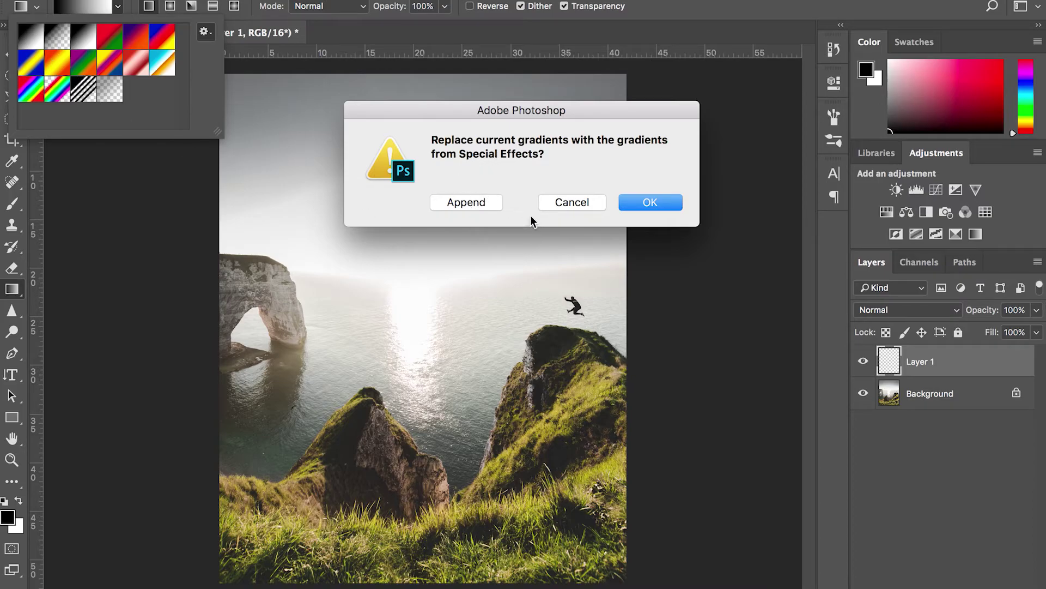
{"action": "left_click", "coordinate": [461, 202]}
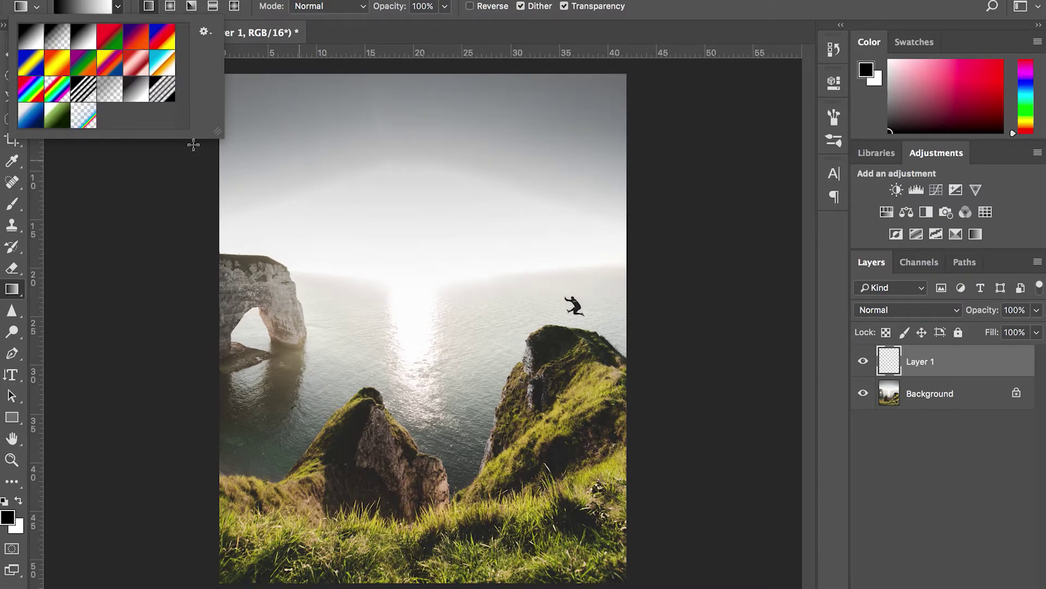
{"action": "left_click", "coordinate": [83, 119]}
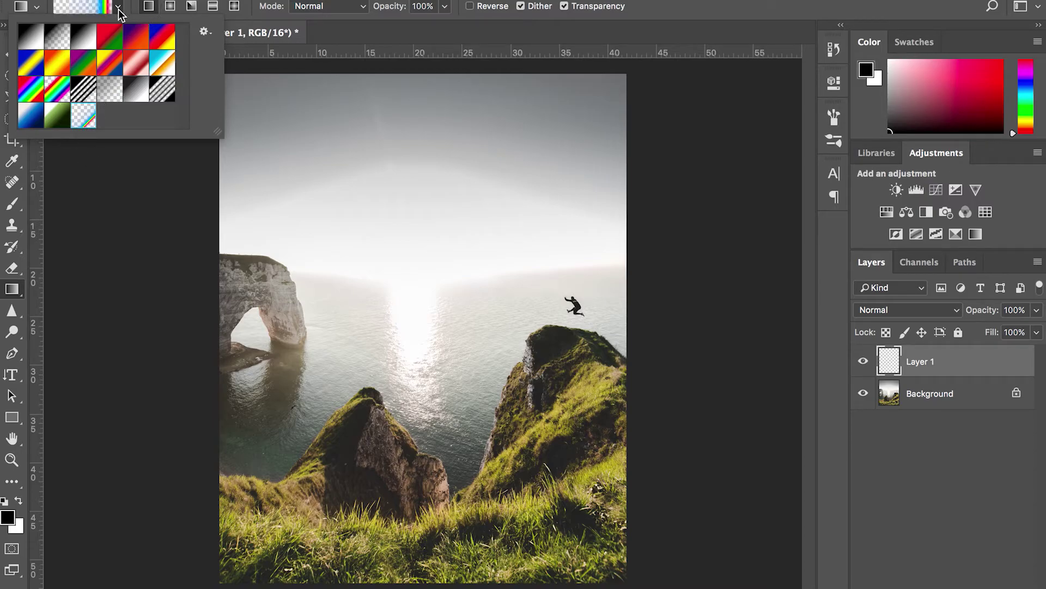
{"action": "double_click", "coordinate": [85, 116]}
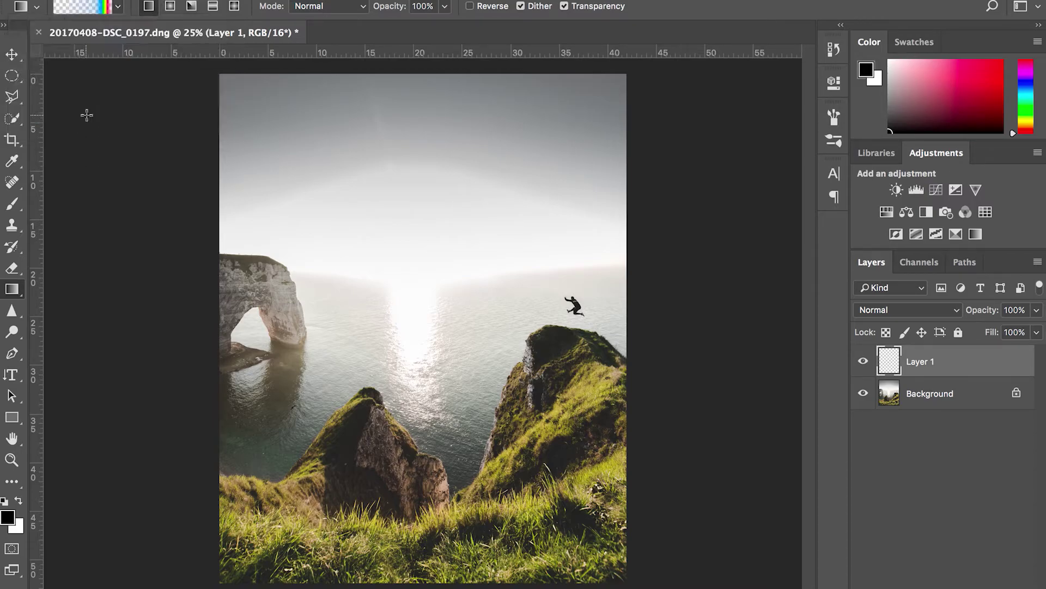
Draw a radial rainbow from the water into the sky, then move it higher with Free Transform.
{"action": "left_click", "coordinate": [171, 9]}
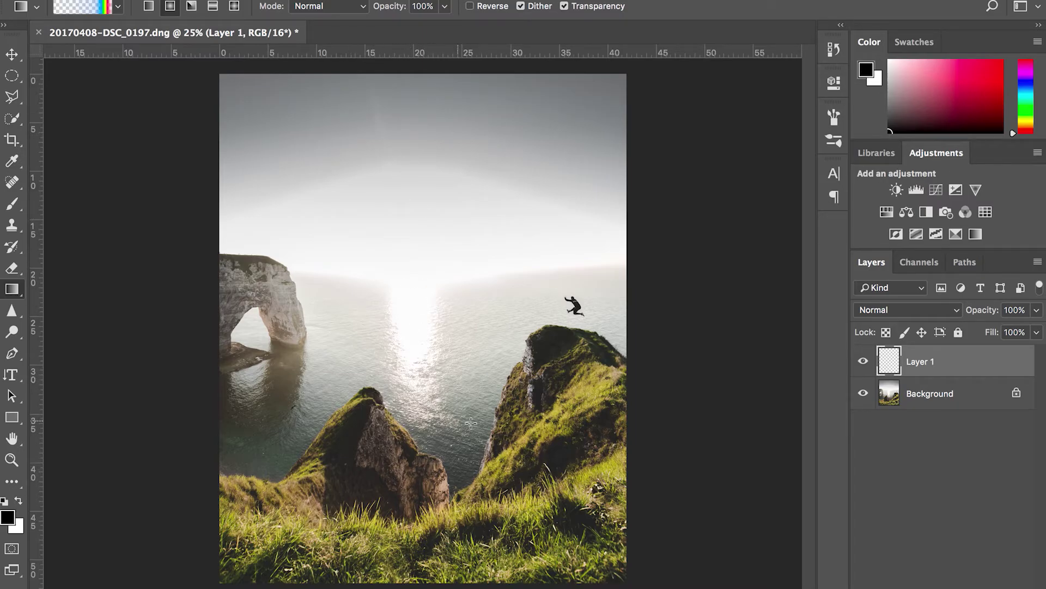
{"action": "left_click_drag", "start_coordinate": [419, 441], "coordinate": [430, 166]}
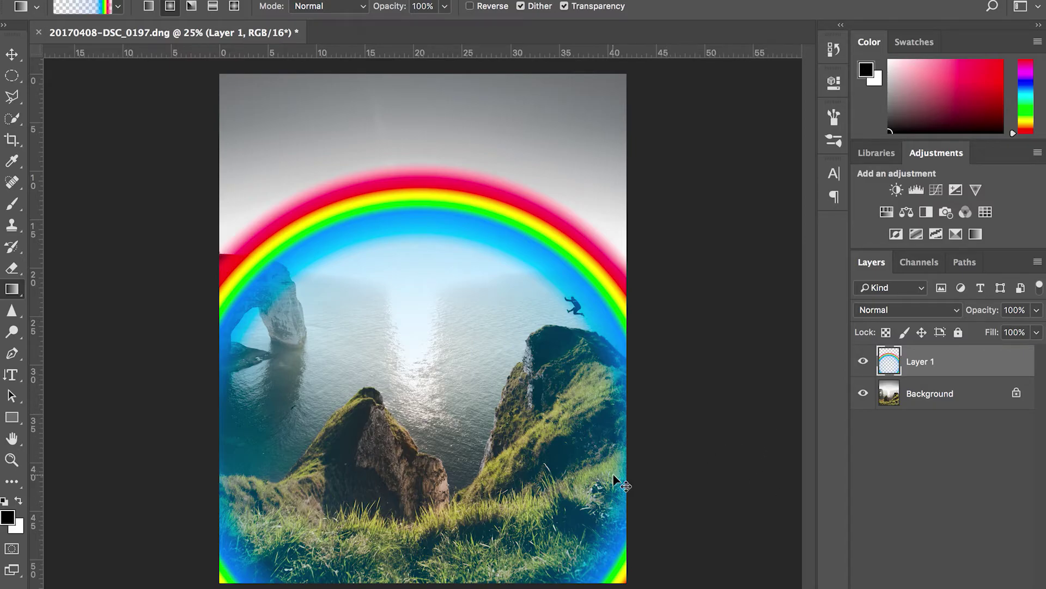
{"action": "key", "text": "super+t"}
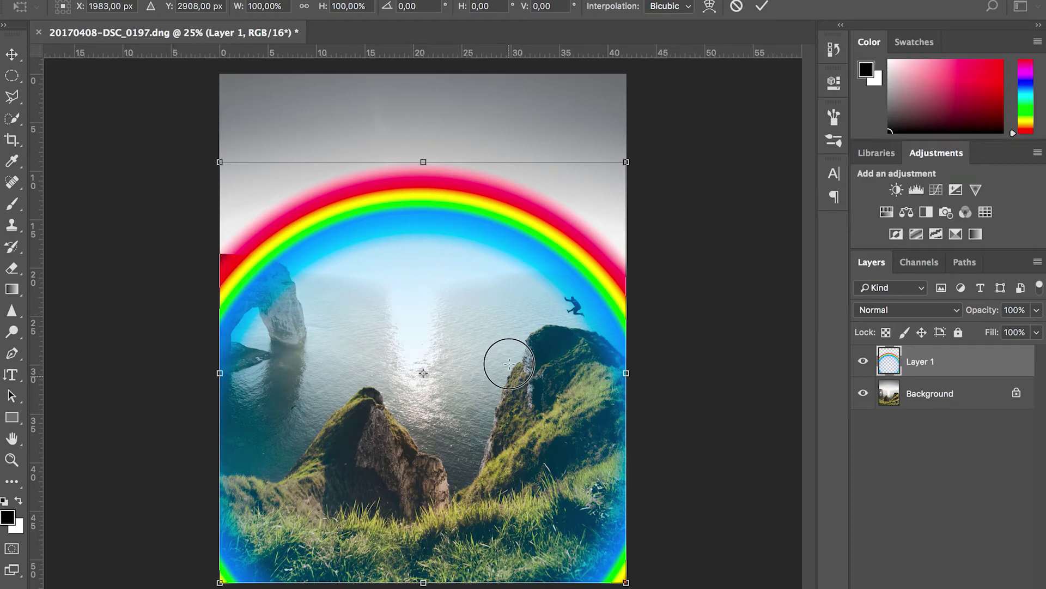
{"action": "left_click_drag", "start_coordinate": [509, 362], "coordinate": [451, 211]}
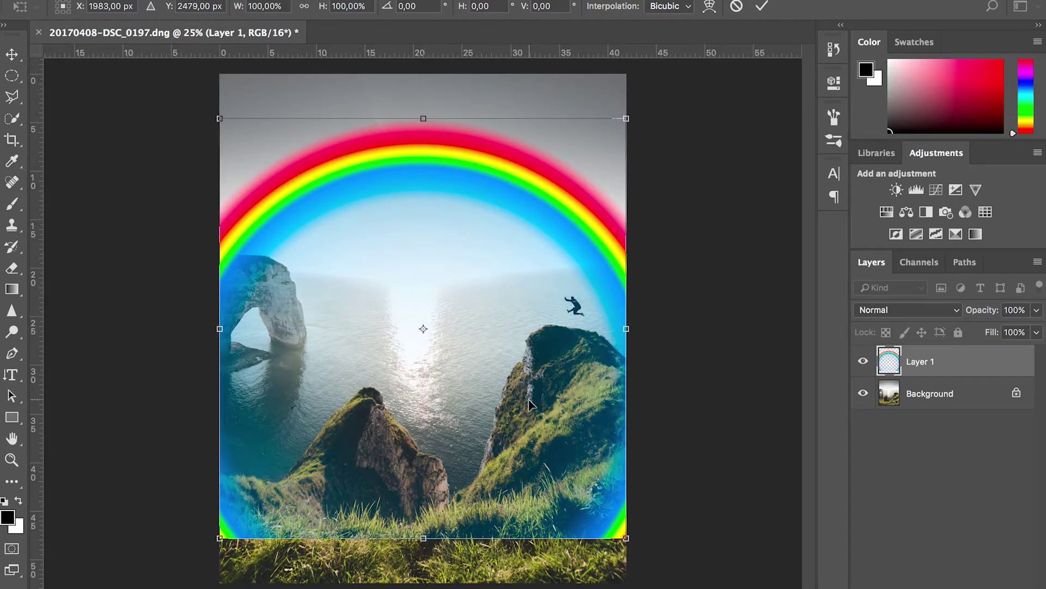
{"action": "key", "text": "Return"}
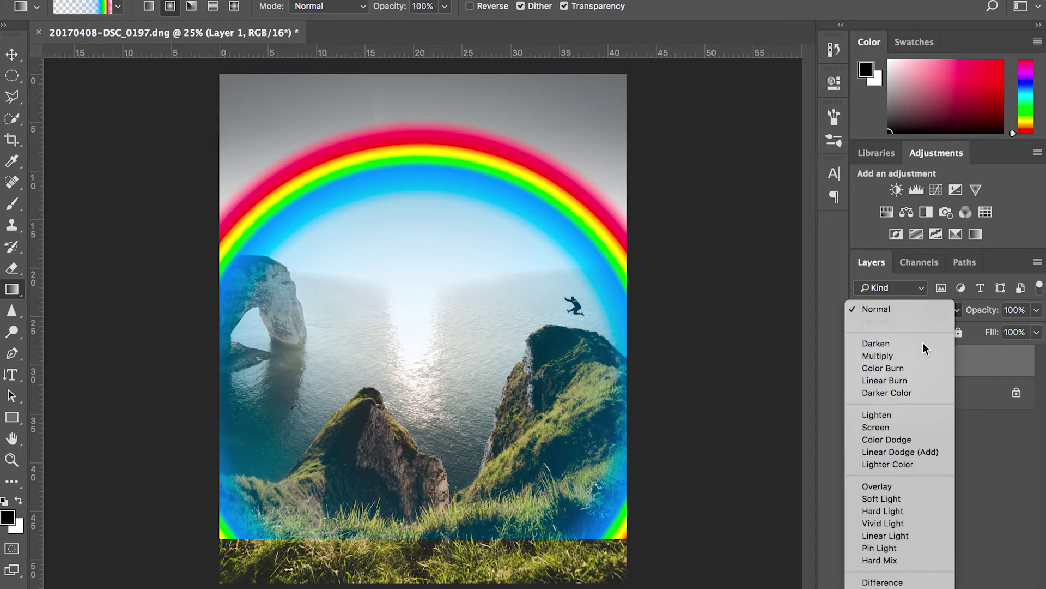
Set Layer 1's blend mode to Screen and give it a white layer mask.
{"action": "left_click", "coordinate": [898, 429]}
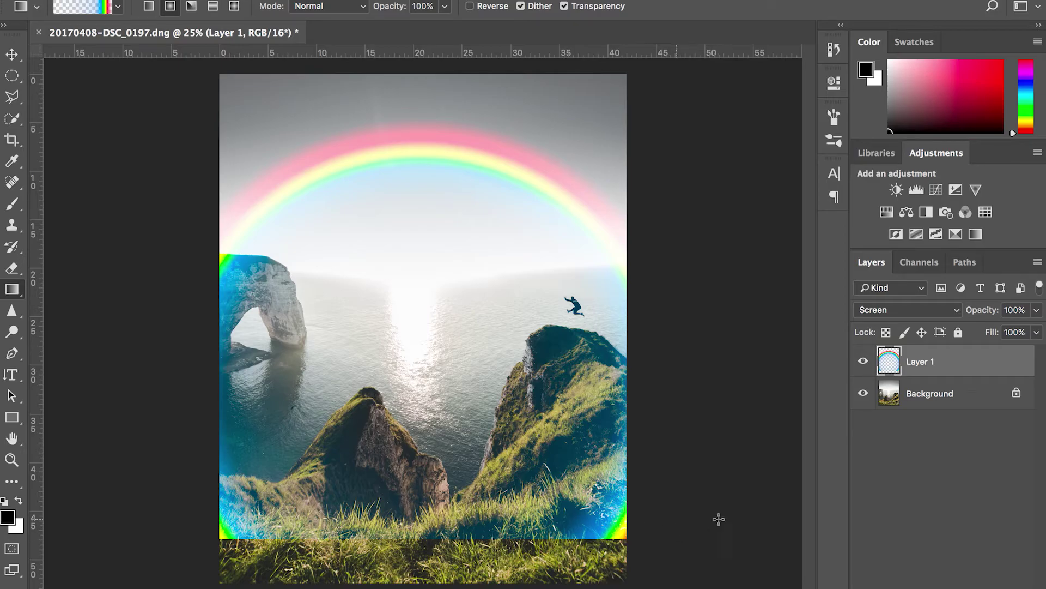
{"action": "left_click", "coordinate": [929, 536]}
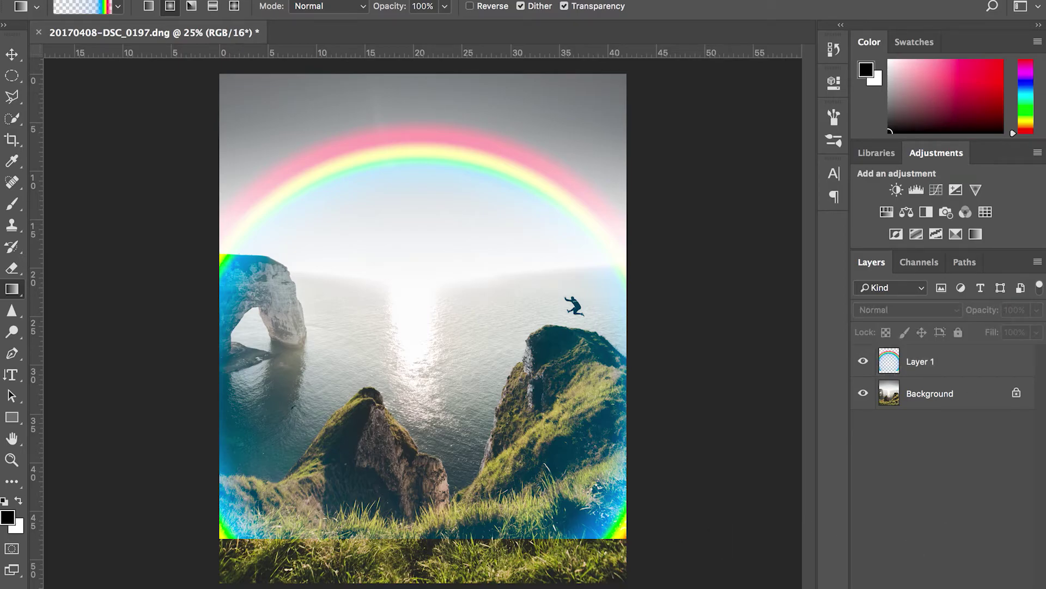
{"action": "left_click", "coordinate": [934, 361]}
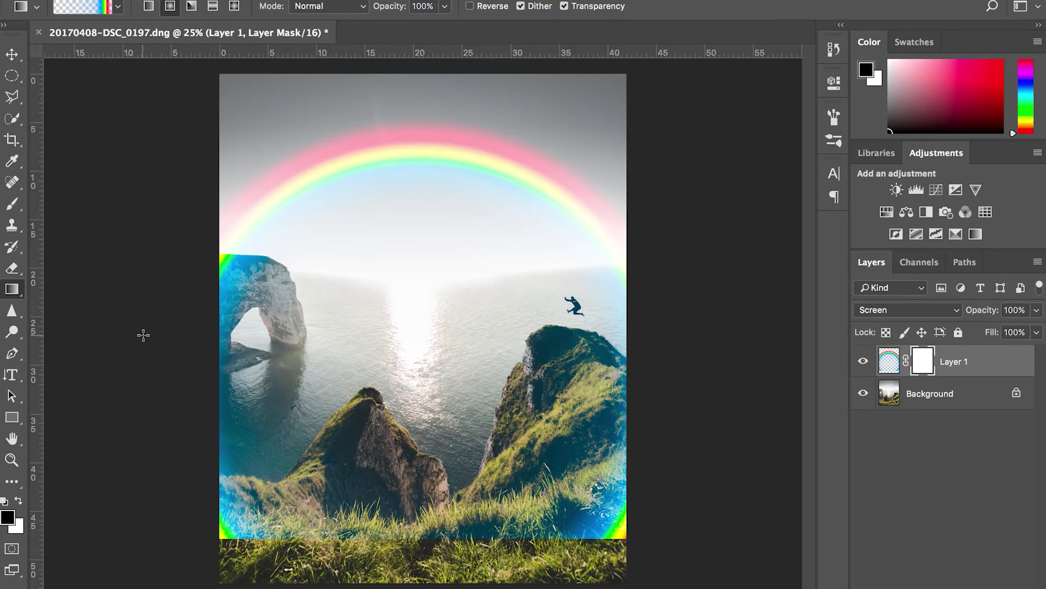
Paint black on Layer 1's mask over the grass, right cliff and arch, then toggle the layer to check.
{"action": "key", "text": "b"}
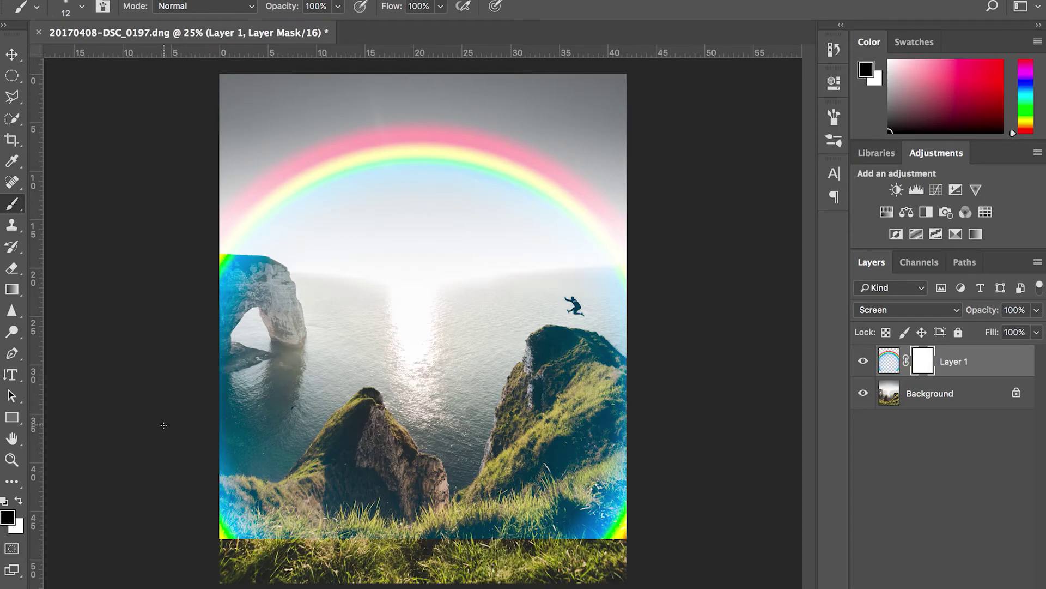
{"action": "key", "text": "x"}
{"action": "left_click", "coordinate": [605, 526]}
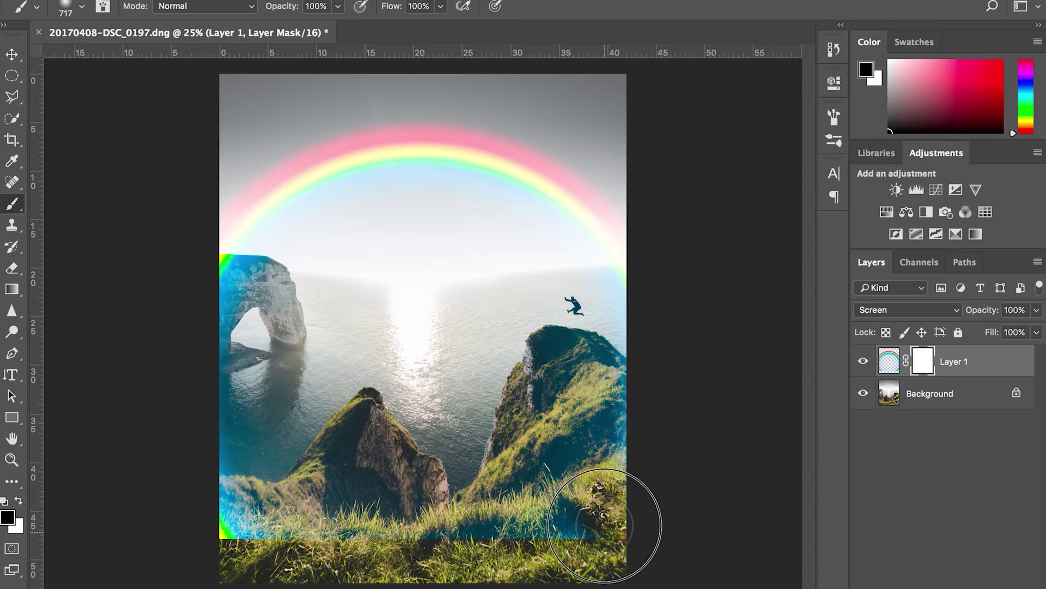
{"action": "mouse_move", "coordinate": [605, 525]}
{"action": "left_mouse_down"}
{"action": "mouse_move", "coordinate": [615, 494]}
{"action": "mouse_move", "coordinate": [356, 573]}
{"action": "mouse_move", "coordinate": [655, 544]}
{"action": "mouse_move", "coordinate": [341, 525]}
{"action": "mouse_move", "coordinate": [447, 520]}
{"action": "mouse_move", "coordinate": [265, 524]}
{"action": "mouse_move", "coordinate": [273, 531]}
{"action": "mouse_move", "coordinate": [258, 587]}
{"action": "mouse_move", "coordinate": [229, 497]}
{"action": "mouse_move", "coordinate": [232, 554]}
{"action": "mouse_move", "coordinate": [247, 453]}
{"action": "mouse_move", "coordinate": [244, 523]}
{"action": "mouse_move", "coordinate": [244, 416]}
{"action": "mouse_move", "coordinate": [354, 422]}
{"action": "mouse_move", "coordinate": [411, 440]}
{"action": "mouse_move", "coordinate": [239, 458]}
{"action": "mouse_move", "coordinate": [510, 482]}
{"action": "left_mouse_up"}
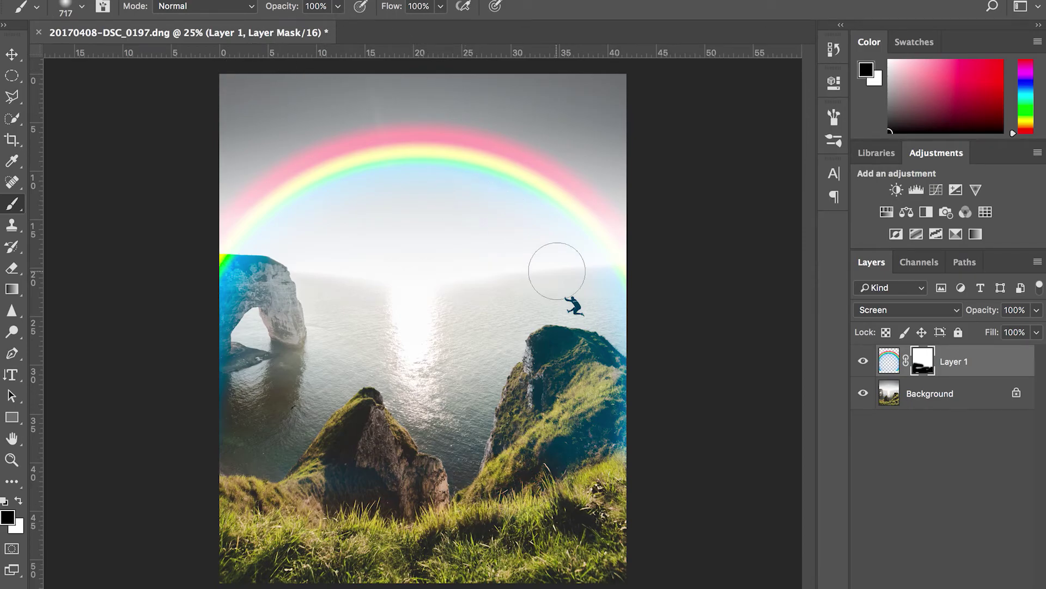
{"action": "mouse_move", "coordinate": [584, 385]}
{"action": "left_mouse_down"}
{"action": "mouse_move", "coordinate": [623, 496]}
{"action": "mouse_move", "coordinate": [620, 429]}
{"action": "mouse_move", "coordinate": [583, 451]}
{"action": "left_mouse_up"}
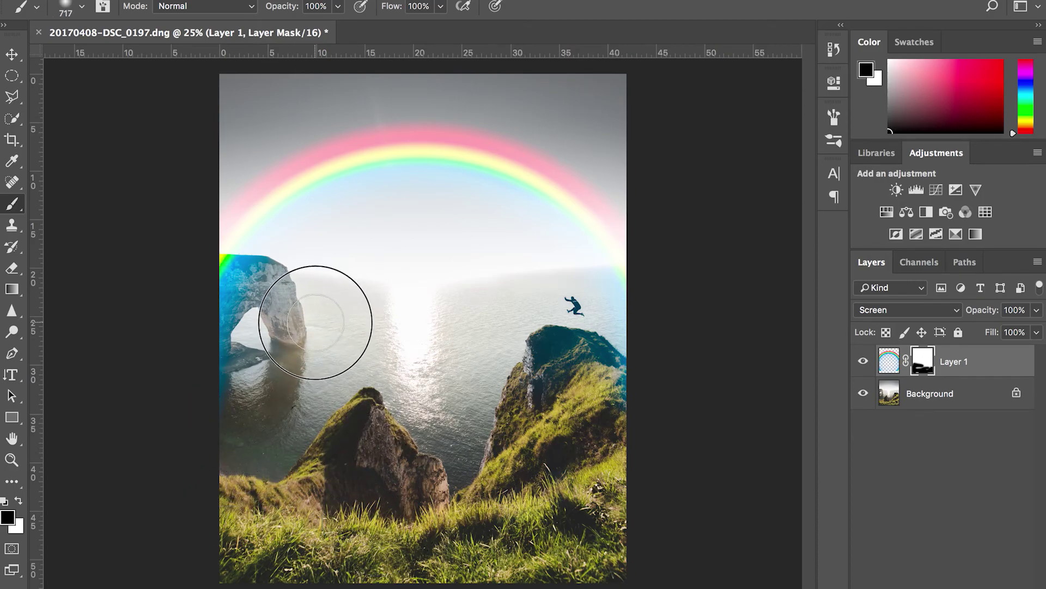
{"action": "mouse_move", "coordinate": [304, 316]}
{"action": "left_mouse_down"}
{"action": "mouse_move", "coordinate": [227, 327]}
{"action": "mouse_move", "coordinate": [250, 322]}
{"action": "left_mouse_up"}
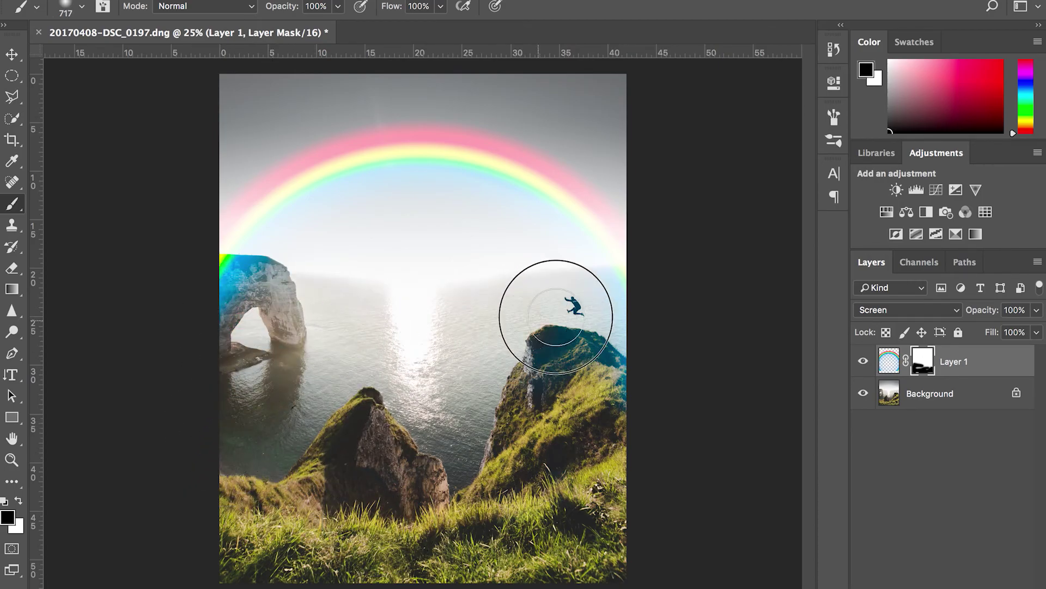
{"action": "left_click_drag", "start_coordinate": [556, 304], "coordinate": [635, 402]}
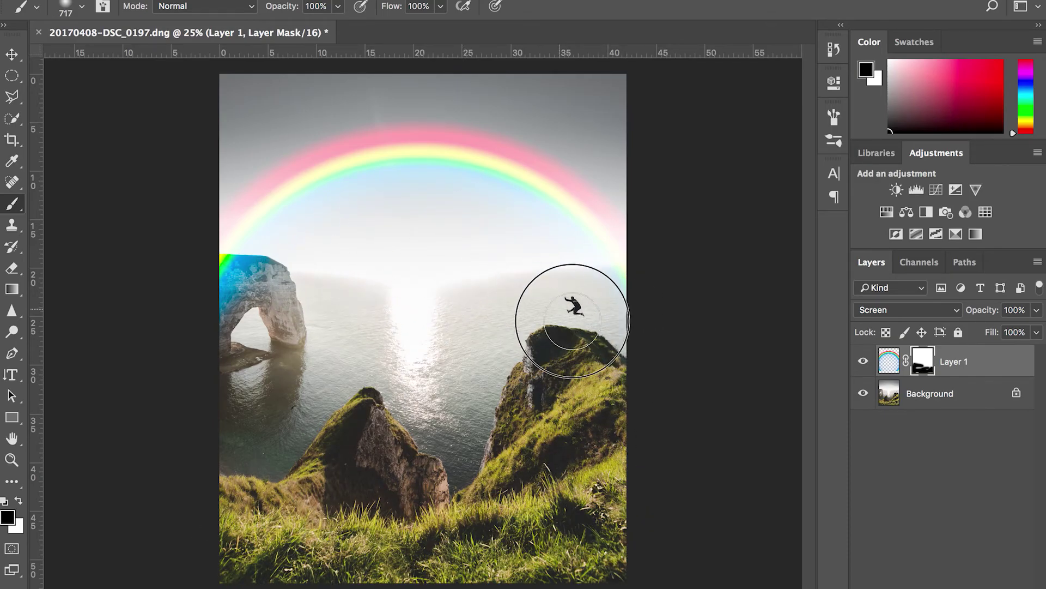
{"action": "left_click", "coordinate": [270, 306]}
{"action": "mouse_move", "coordinate": [269, 307]}
{"action": "left_mouse_down"}
{"action": "mouse_move", "coordinate": [227, 327]}
{"action": "mouse_move", "coordinate": [271, 286]}
{"action": "mouse_move", "coordinate": [204, 342]}
{"action": "mouse_move", "coordinate": [248, 324]}
{"action": "mouse_move", "coordinate": [181, 279]}
{"action": "mouse_move", "coordinate": [279, 294]}
{"action": "mouse_move", "coordinate": [188, 289]}
{"action": "mouse_move", "coordinate": [304, 292]}
{"action": "left_mouse_up"}
{"action": "left_click", "coordinate": [863, 361]}
{"action": "left_click", "coordinate": [863, 361]}
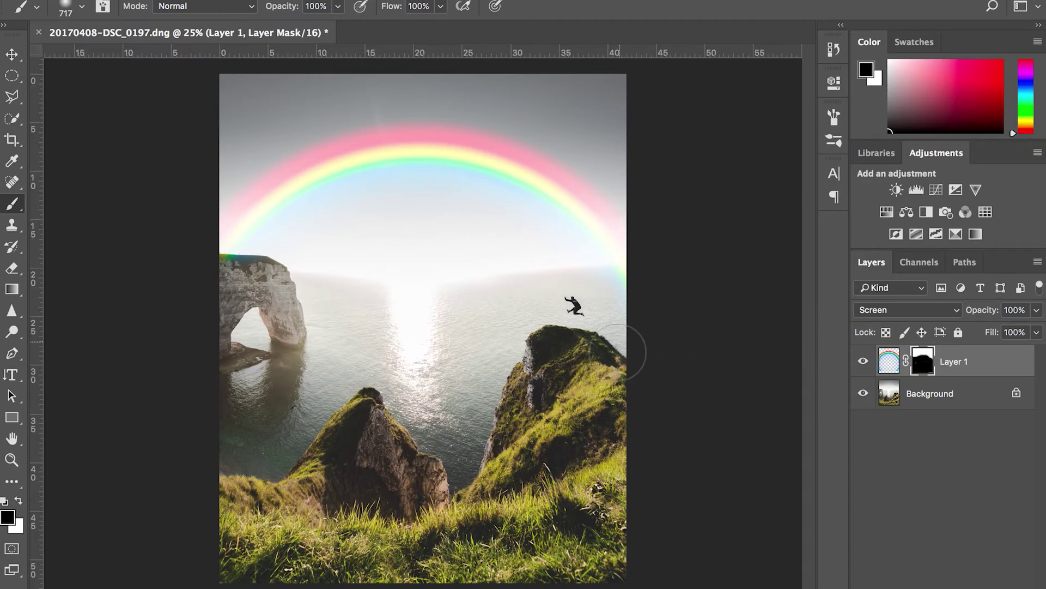
At 50% zoom with a 310 brush, mask the rainbow off near the jumper and the arch cliff top.
{"action": "key", "text": "super+equal"}
{"action": "key", "text": "super+equal"}
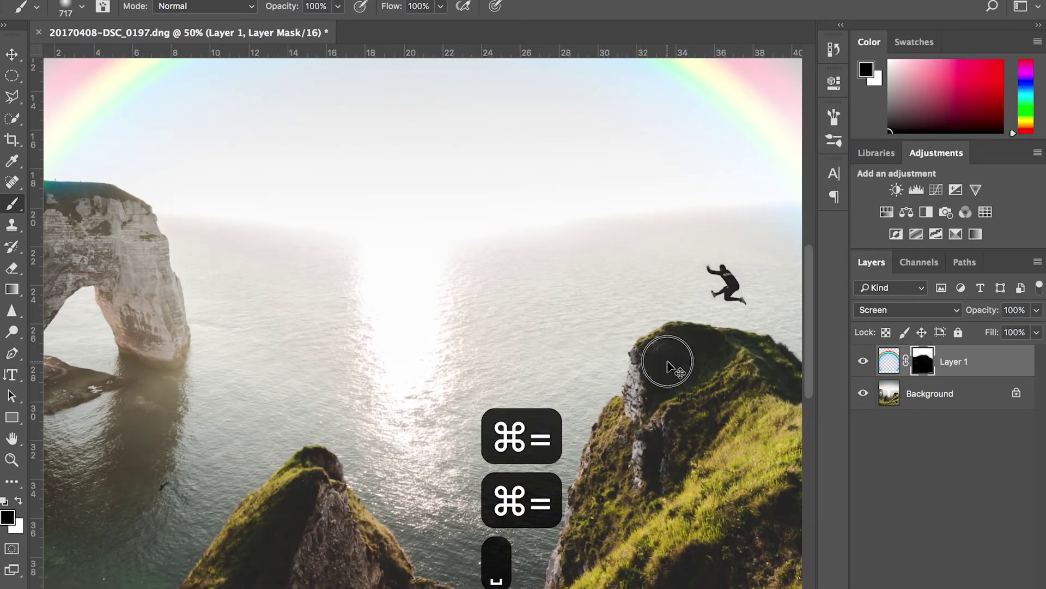
{"action": "left_click_drag", "start_coordinate": [668, 365], "coordinate": [406, 439]}
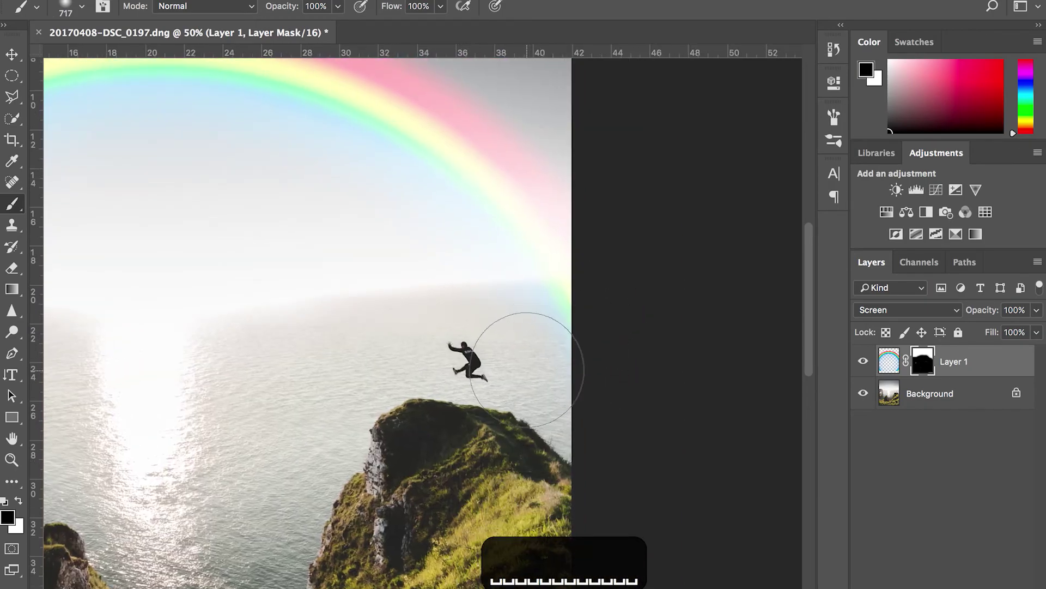
{"action": "left_click_drag", "start_coordinate": [520, 363], "coordinate": [443, 368]}
{"action": "mouse_move", "coordinate": [556, 325]}
{"action": "left_mouse_down"}
{"action": "mouse_move", "coordinate": [580, 310]}
{"action": "mouse_move", "coordinate": [546, 319]}
{"action": "mouse_move", "coordinate": [561, 300]}
{"action": "left_mouse_up"}
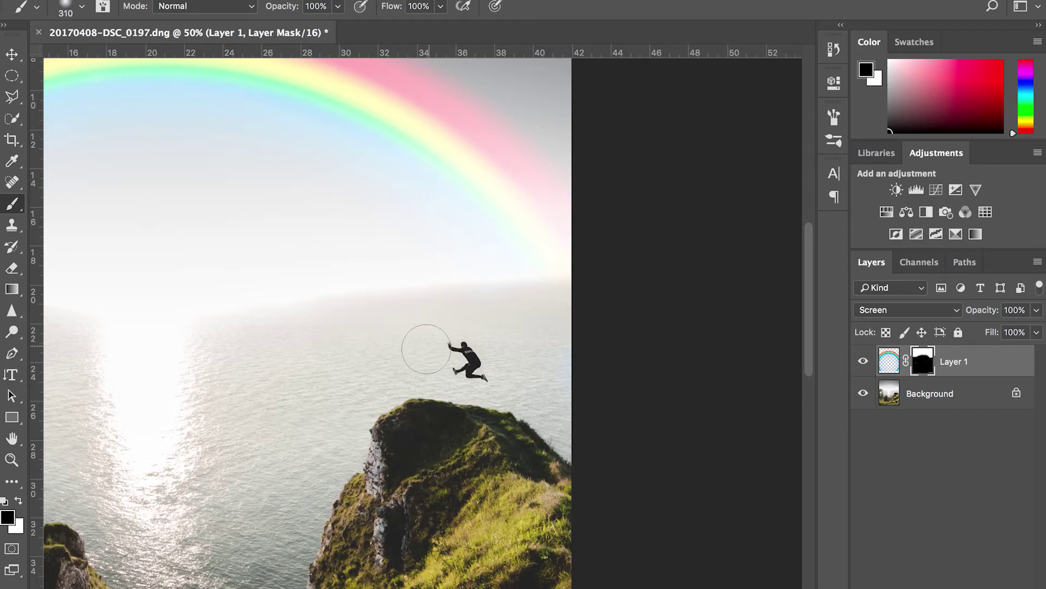
{"action": "scroll", "coordinate": [339, 381], "scroll_direction": "left", "scroll_amount": 15}
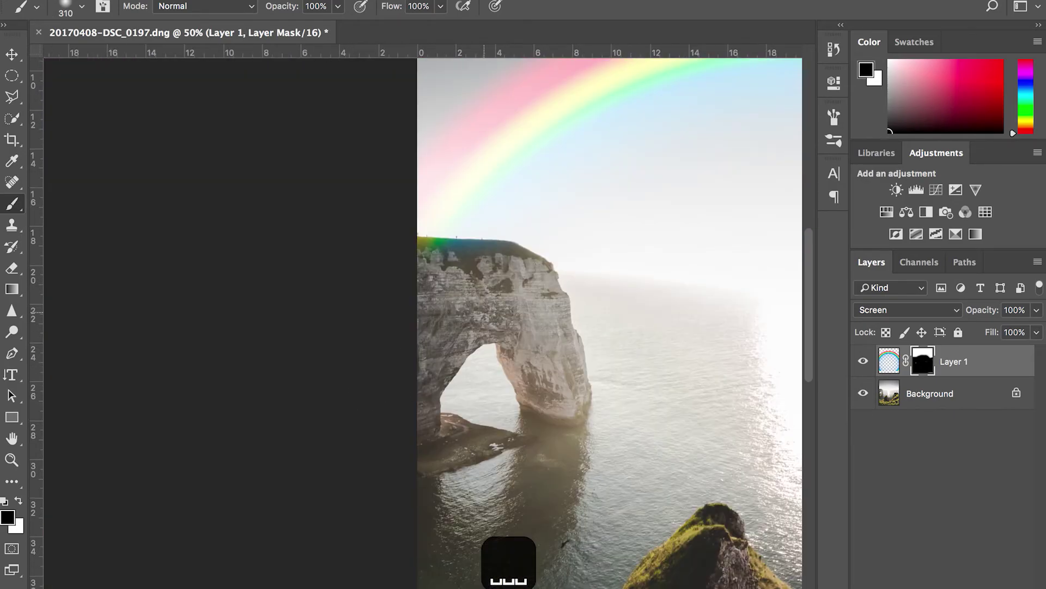
{"action": "mouse_move", "coordinate": [474, 270]}
{"action": "left_mouse_down"}
{"action": "mouse_move", "coordinate": [382, 257]}
{"action": "mouse_move", "coordinate": [414, 261]}
{"action": "mouse_move", "coordinate": [392, 246]}
{"action": "mouse_move", "coordinate": [443, 270]}
{"action": "mouse_move", "coordinate": [402, 245]}
{"action": "mouse_move", "coordinate": [498, 276]}
{"action": "mouse_move", "coordinate": [583, 285]}
{"action": "mouse_move", "coordinate": [690, 237]}
{"action": "mouse_move", "coordinate": [502, 444]}
{"action": "left_mouse_up"}
{"action": "key", "text": "space"}
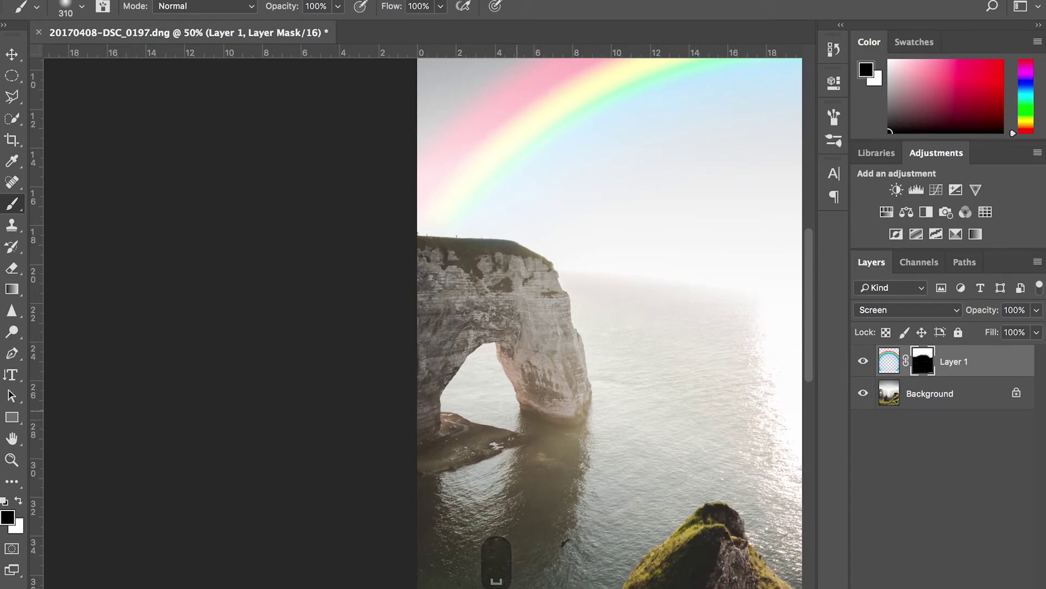
{"action": "key", "text": "space"}
{"action": "key", "text": "super+minus"}
{"action": "key", "text": "super+minus"}
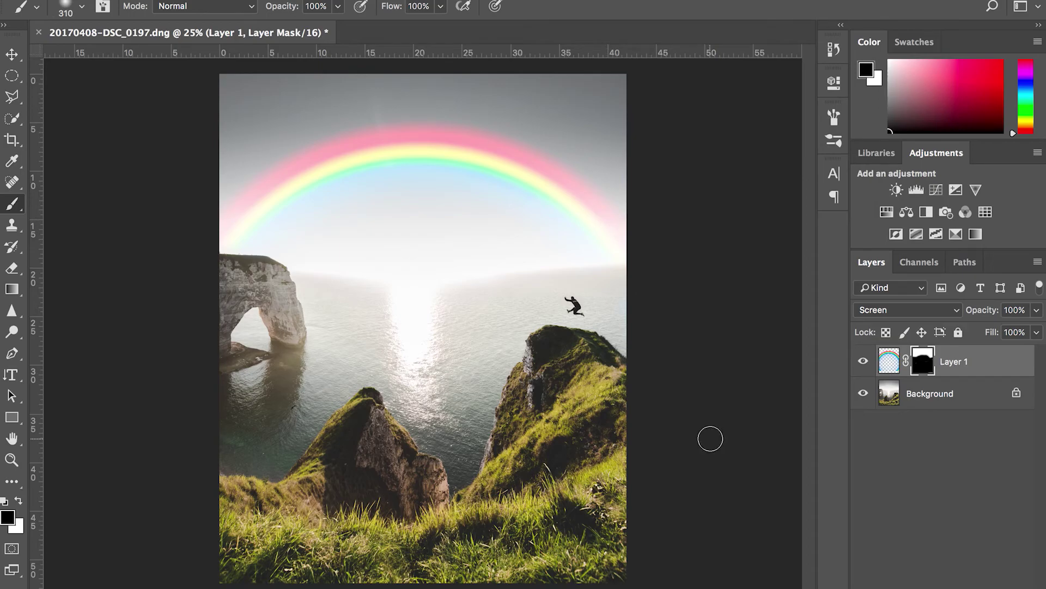
Target the rainbow layer's pixels and set its opacity to 63%.
{"action": "left_click", "coordinate": [889, 360]}
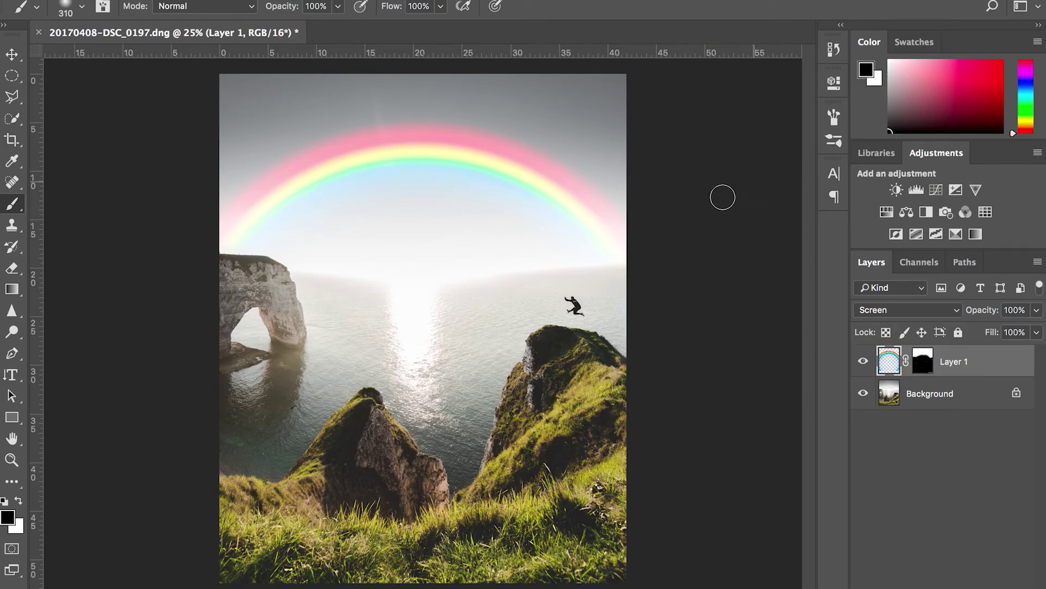
{"action": "left_click", "coordinate": [1038, 310]}
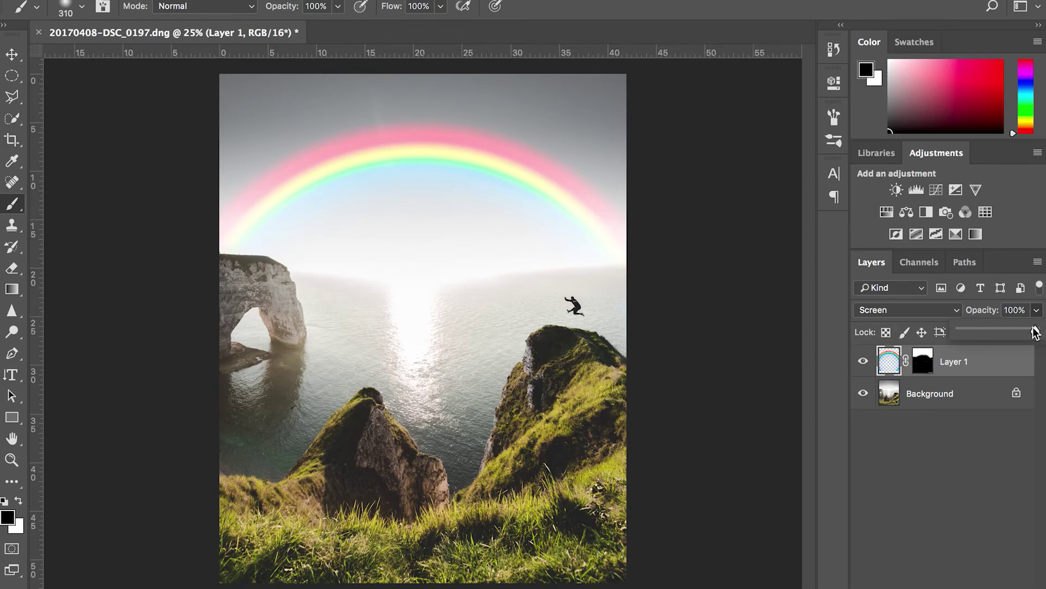
{"action": "mouse_move", "coordinate": [1035, 333]}
{"action": "left_mouse_down"}
{"action": "mouse_move", "coordinate": [951, 313]}
{"action": "mouse_move", "coordinate": [1036, 332]}
{"action": "left_mouse_up"}
{"action": "left_click_drag", "start_coordinate": [1035, 335], "coordinate": [996, 336]}
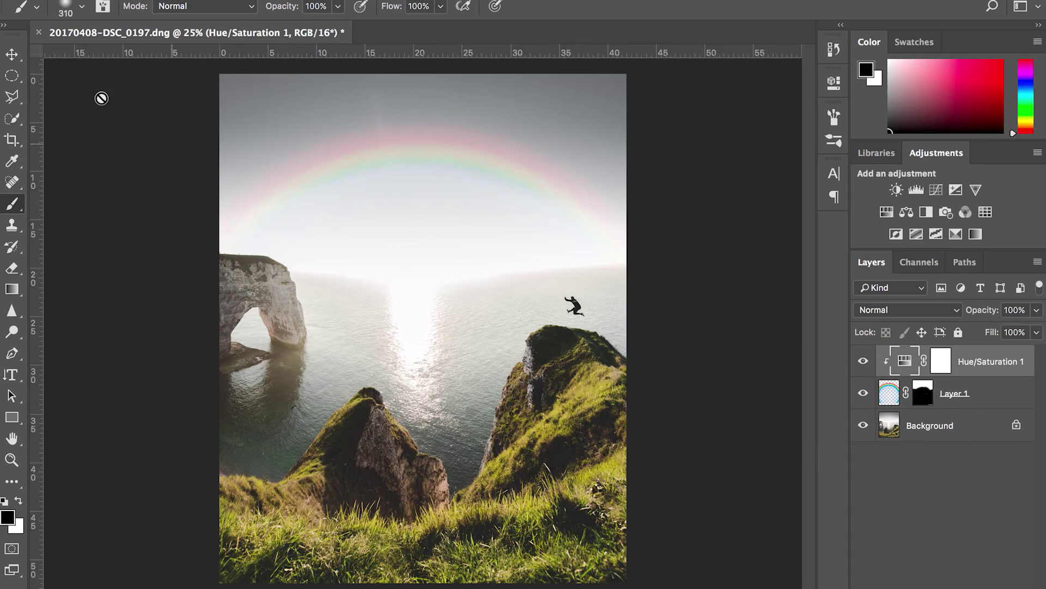
Close the document and save it back to Lightroom as 20170408-DSC_0197-Edit-2.tif.
{"action": "left_click", "coordinate": [39, 34]}
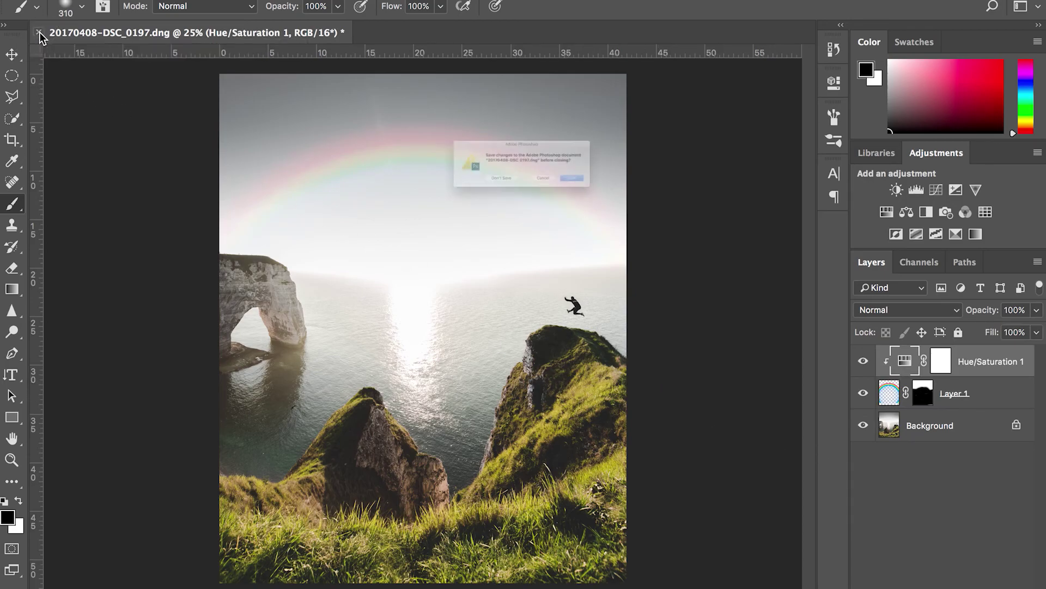
{"action": "left_click", "coordinate": [653, 203]}
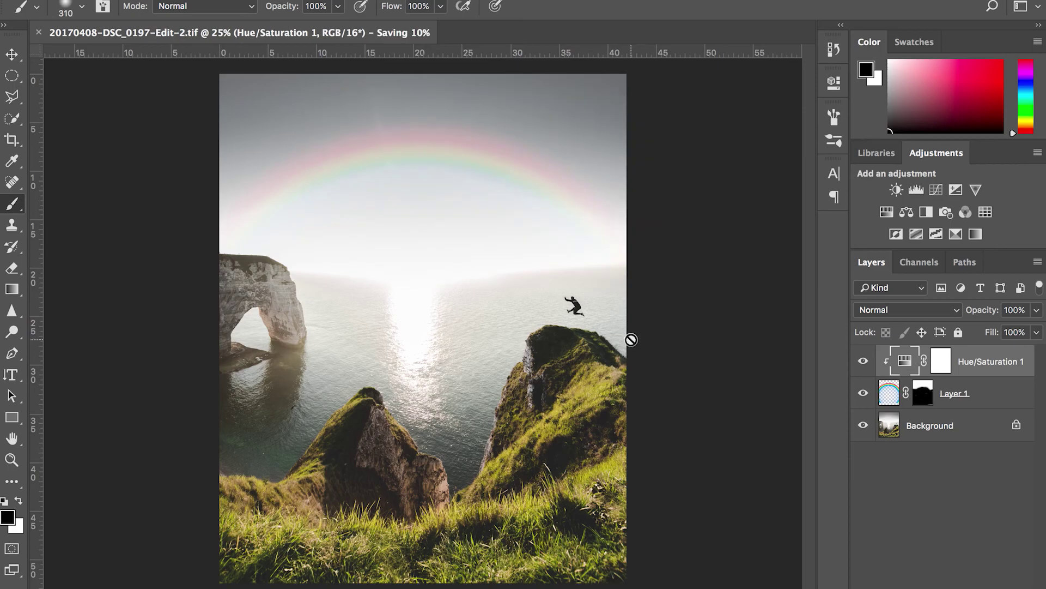